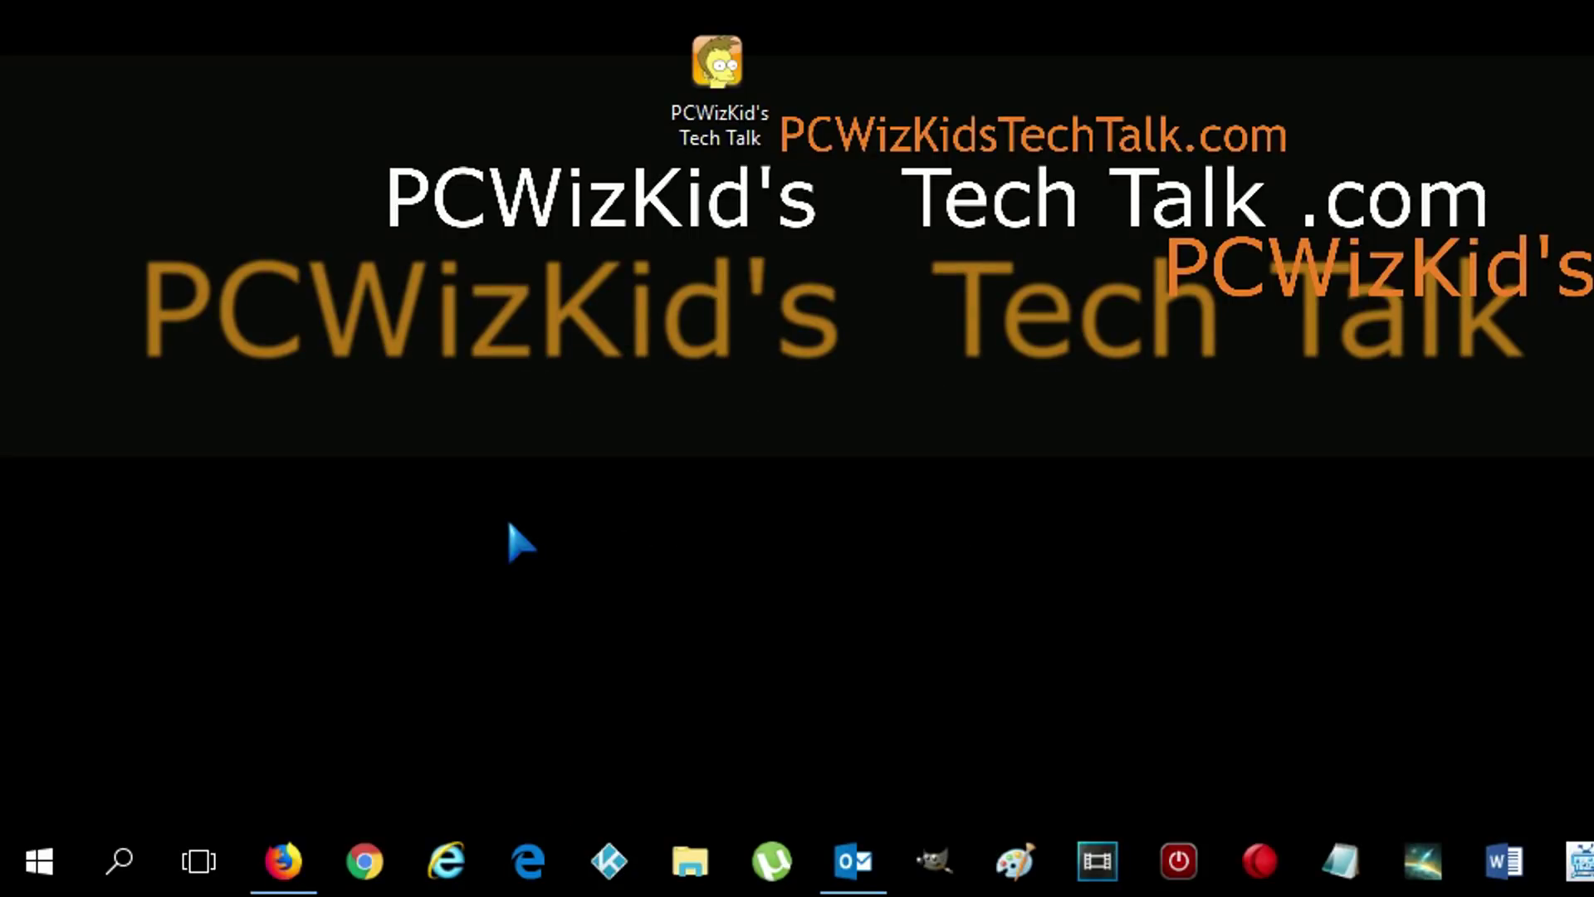
Search 'feedback' and open the Feedback privacy settings.
left_click(119, 861)
type("feedback")
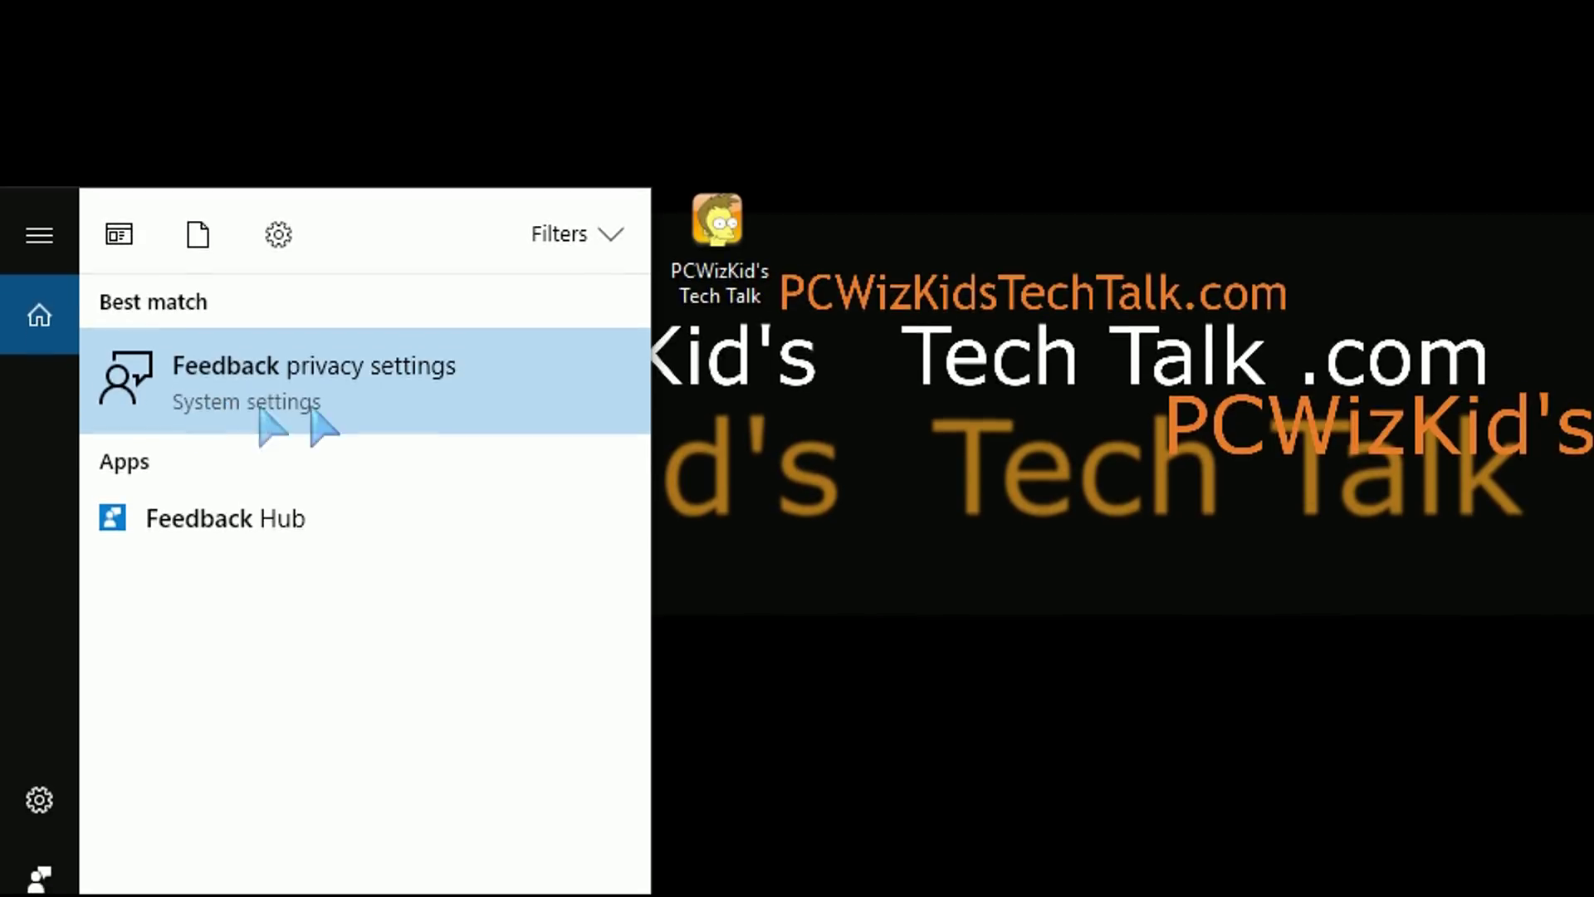
left_click(282, 425)
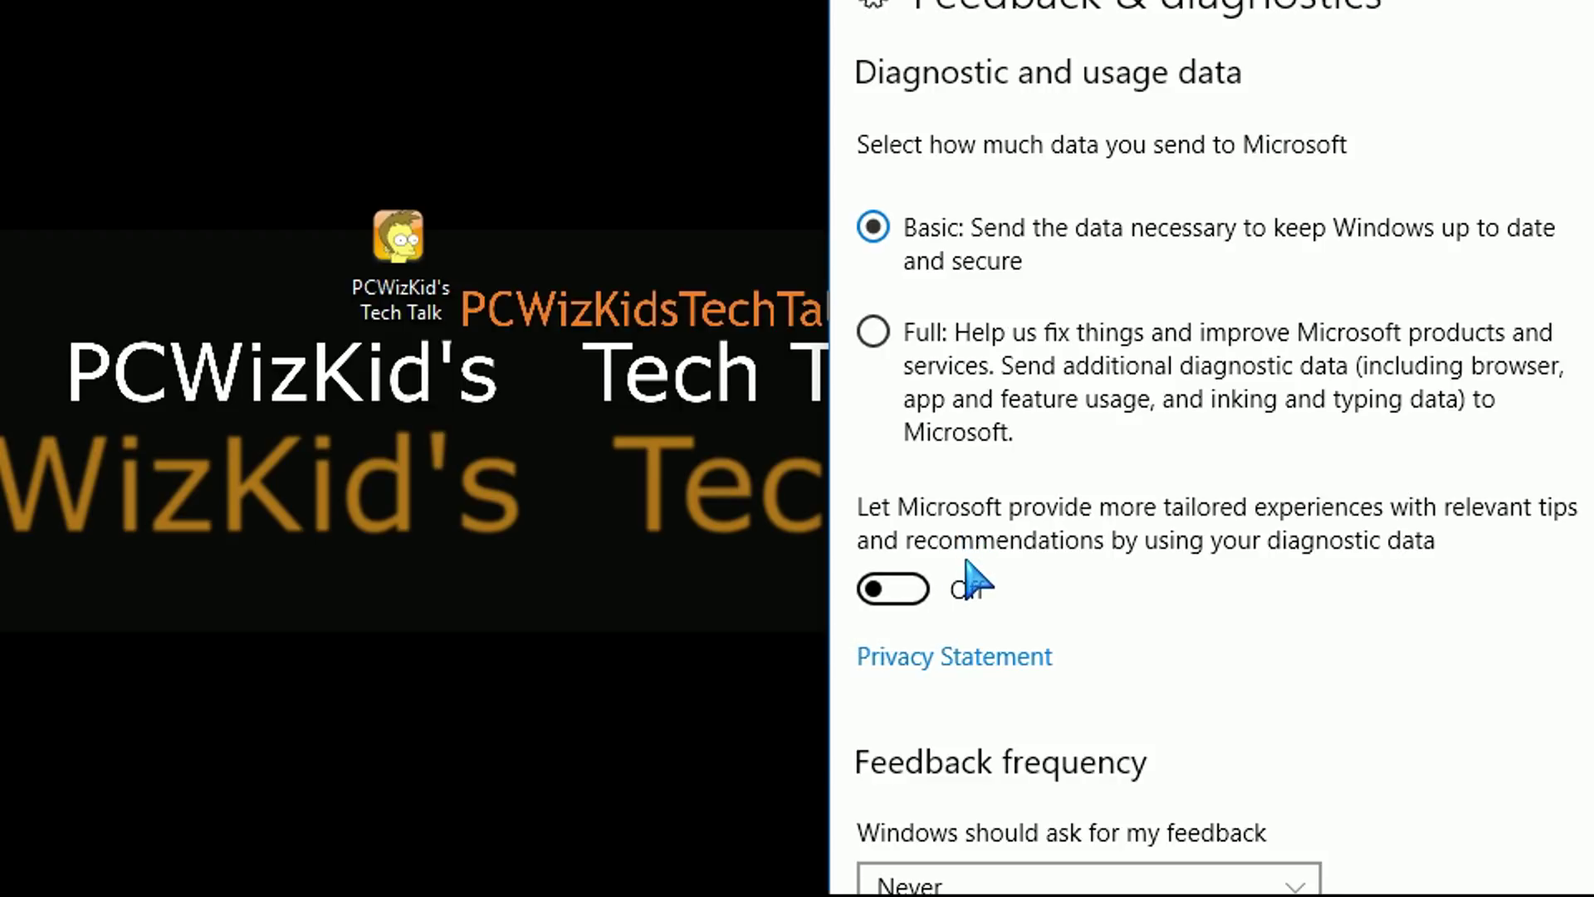
Set Feedback frequency to Never.
scroll(971, 581, "down", 4)
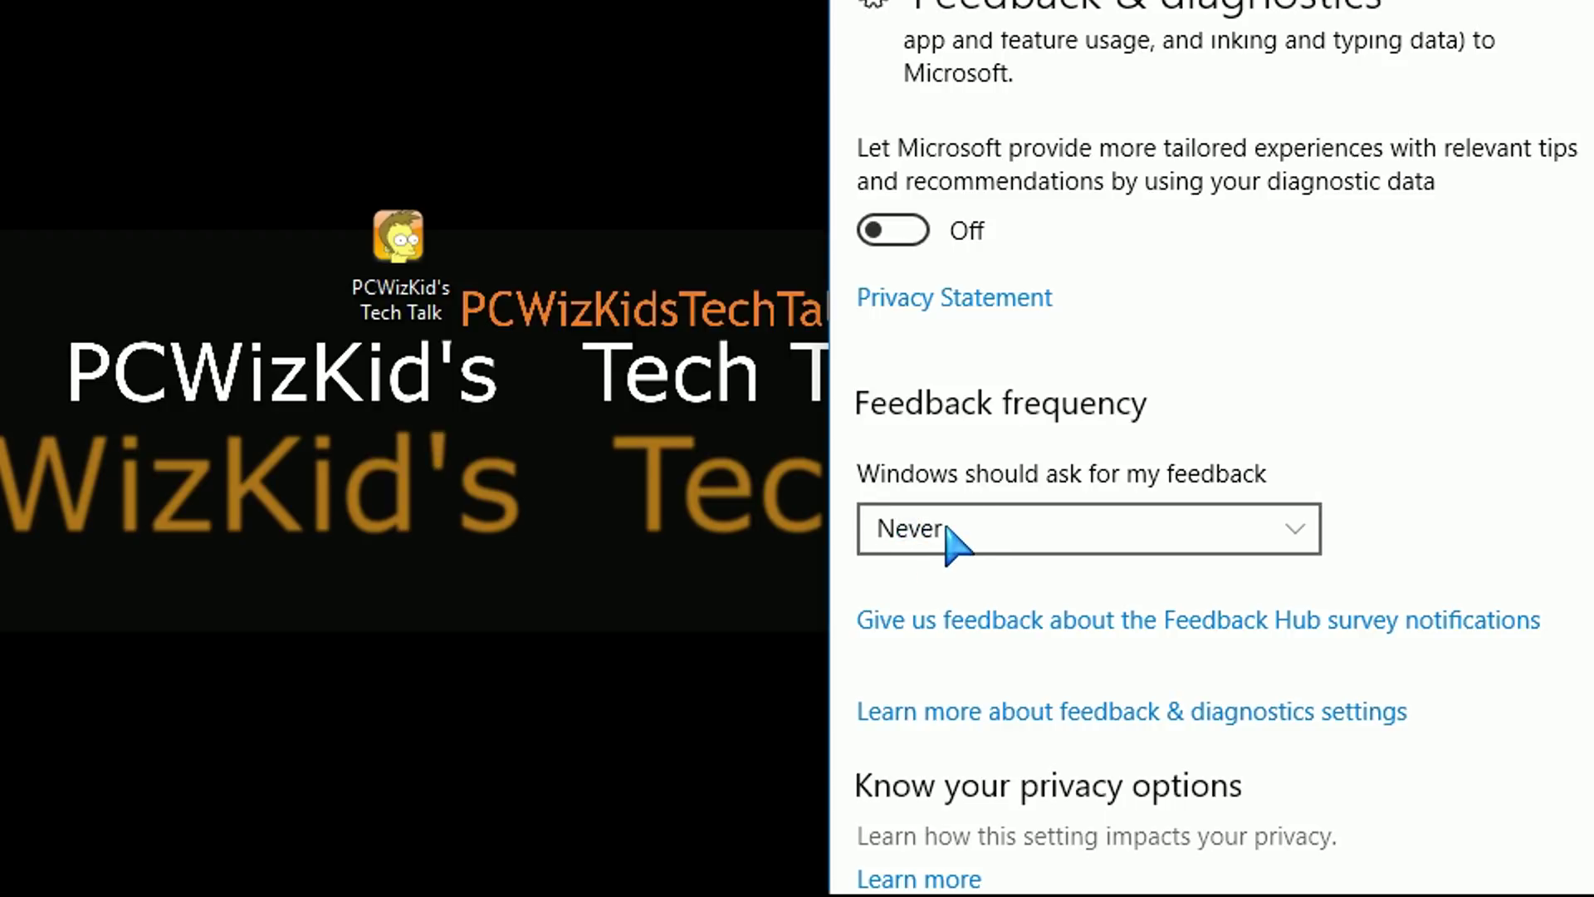
left_click(946, 525)
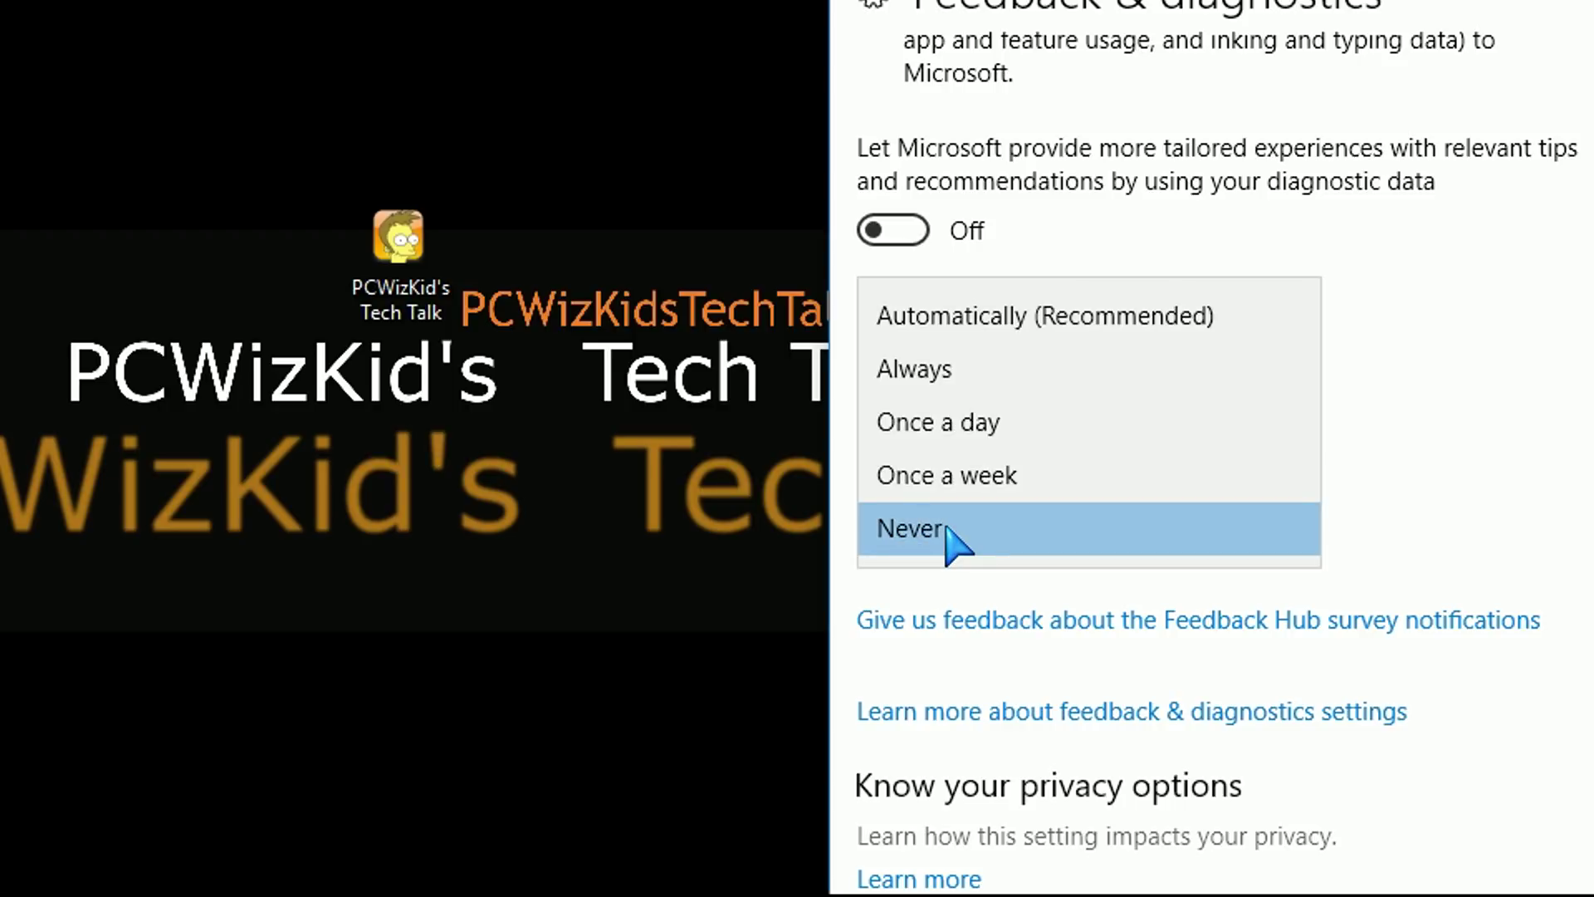
left_click(946, 529)
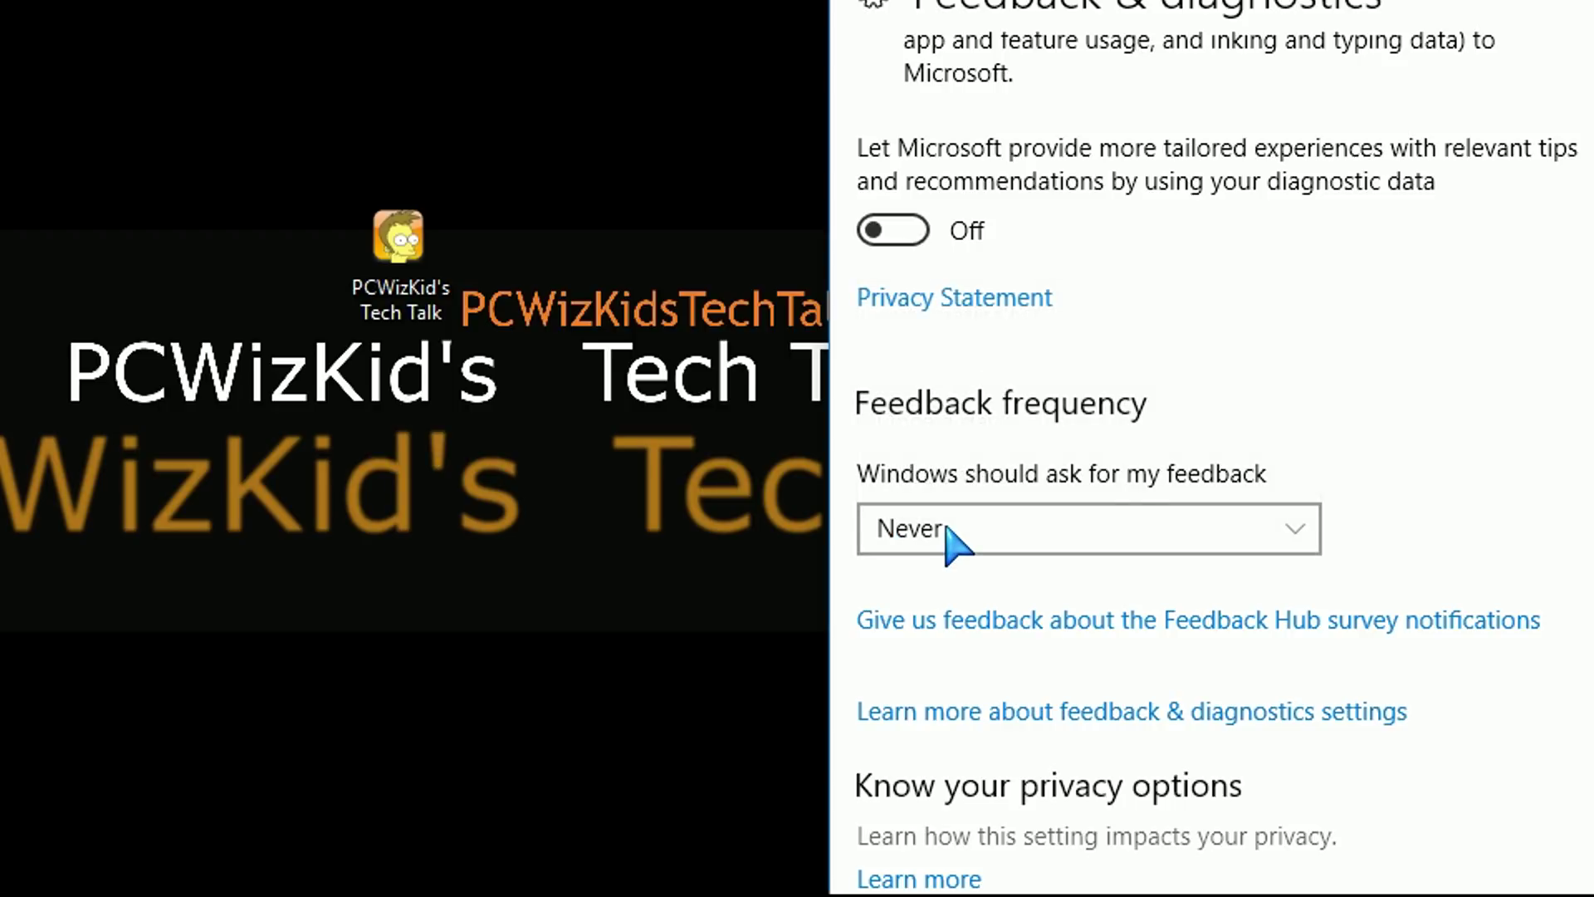
scroll(973, 583, "down", 4)
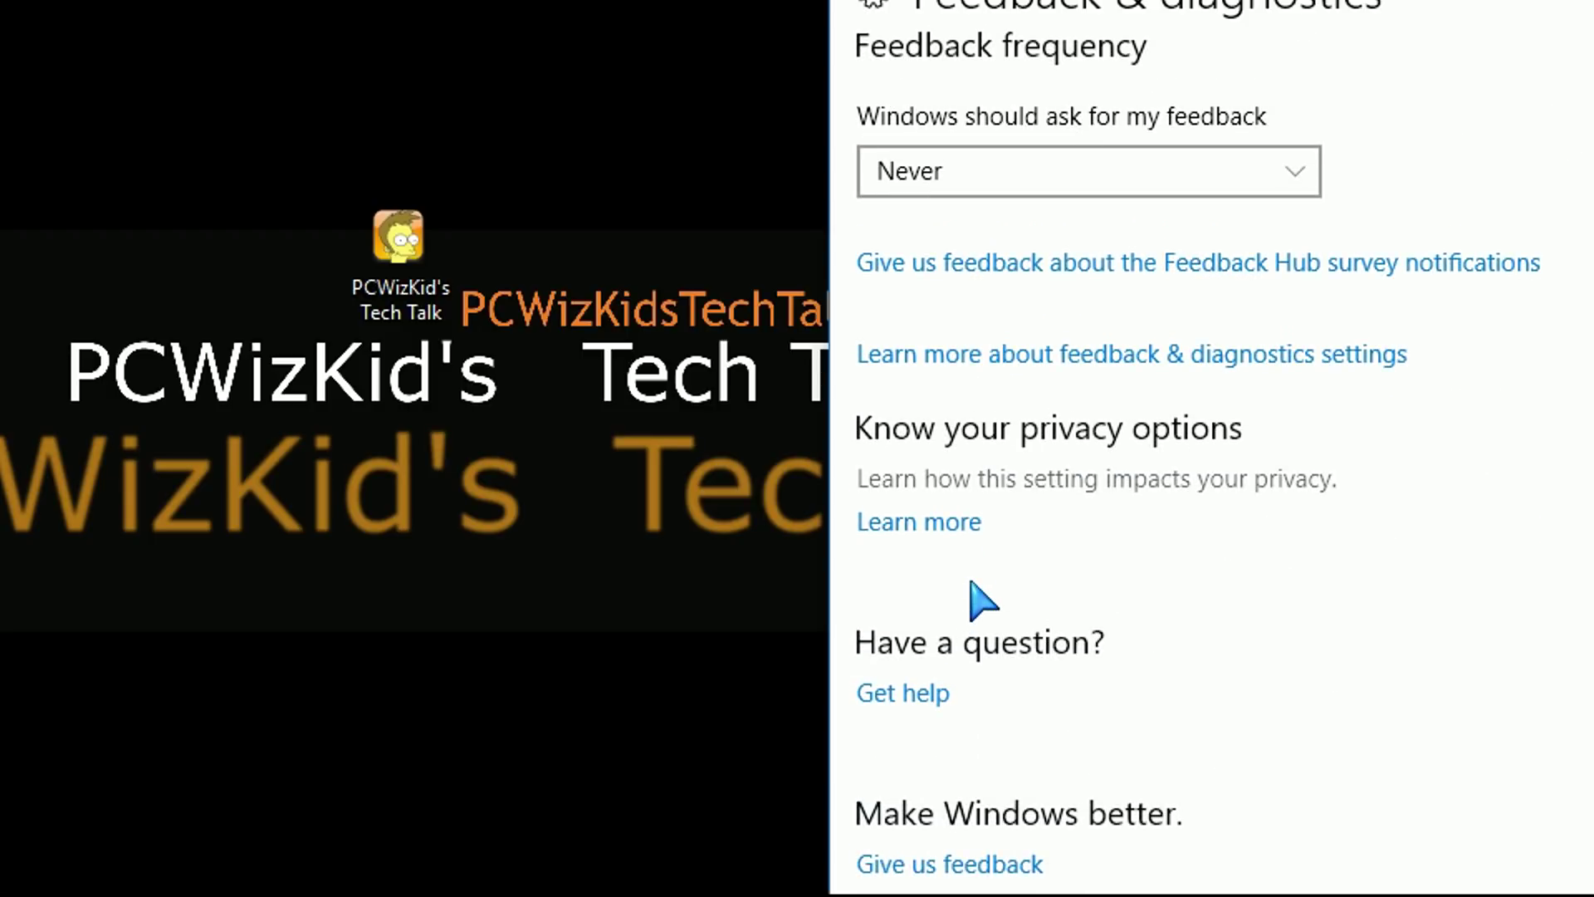
scroll(973, 584, "up", 8)
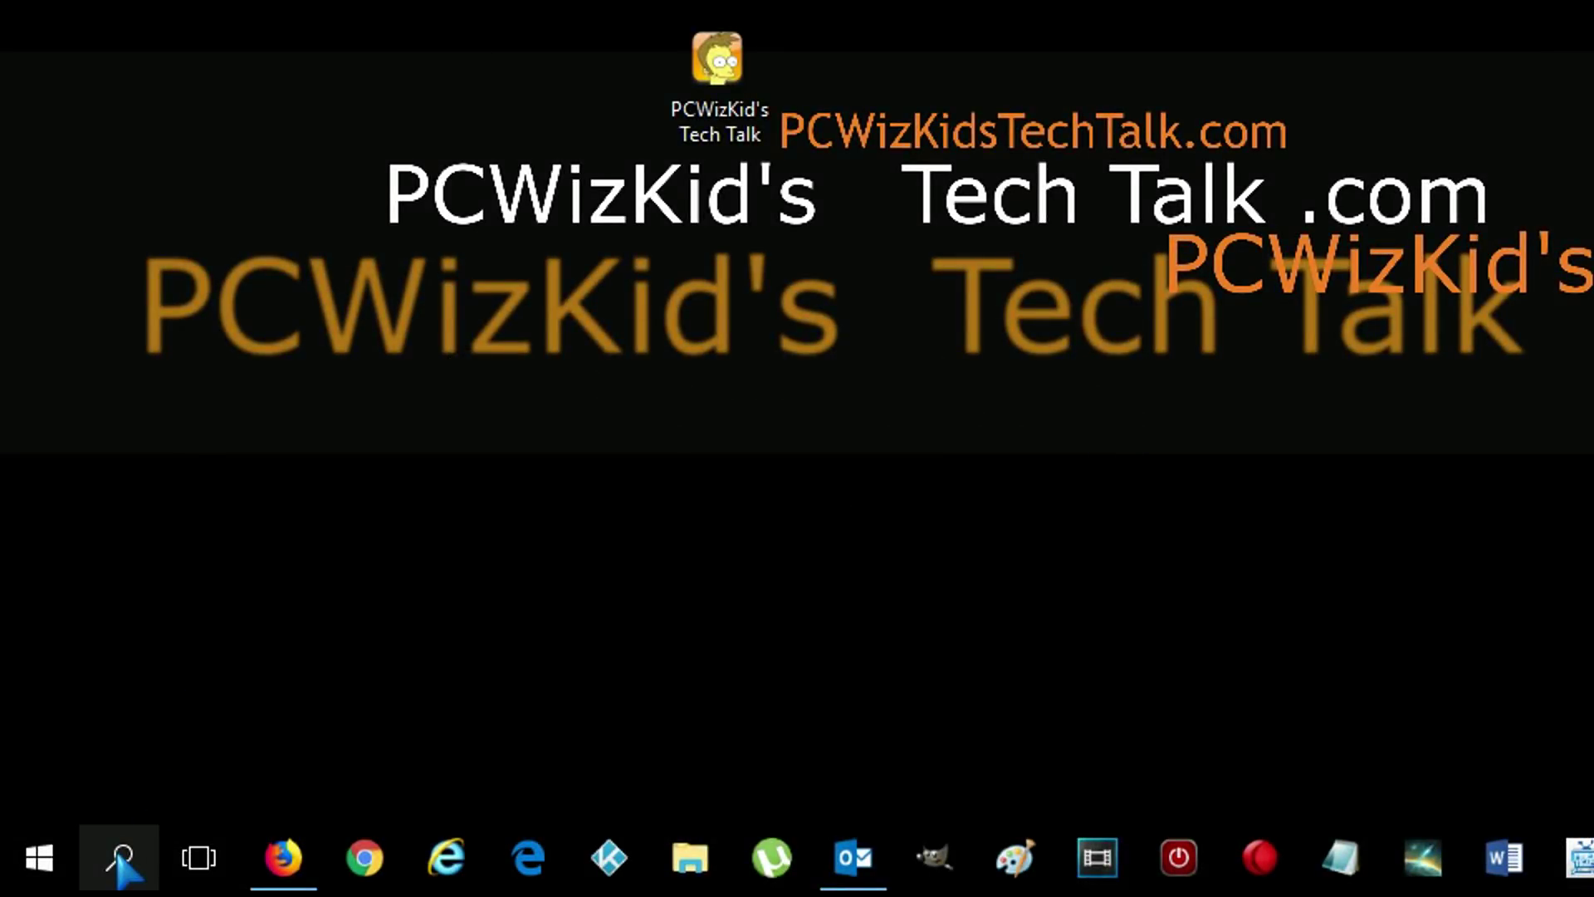
left_click(121, 860)
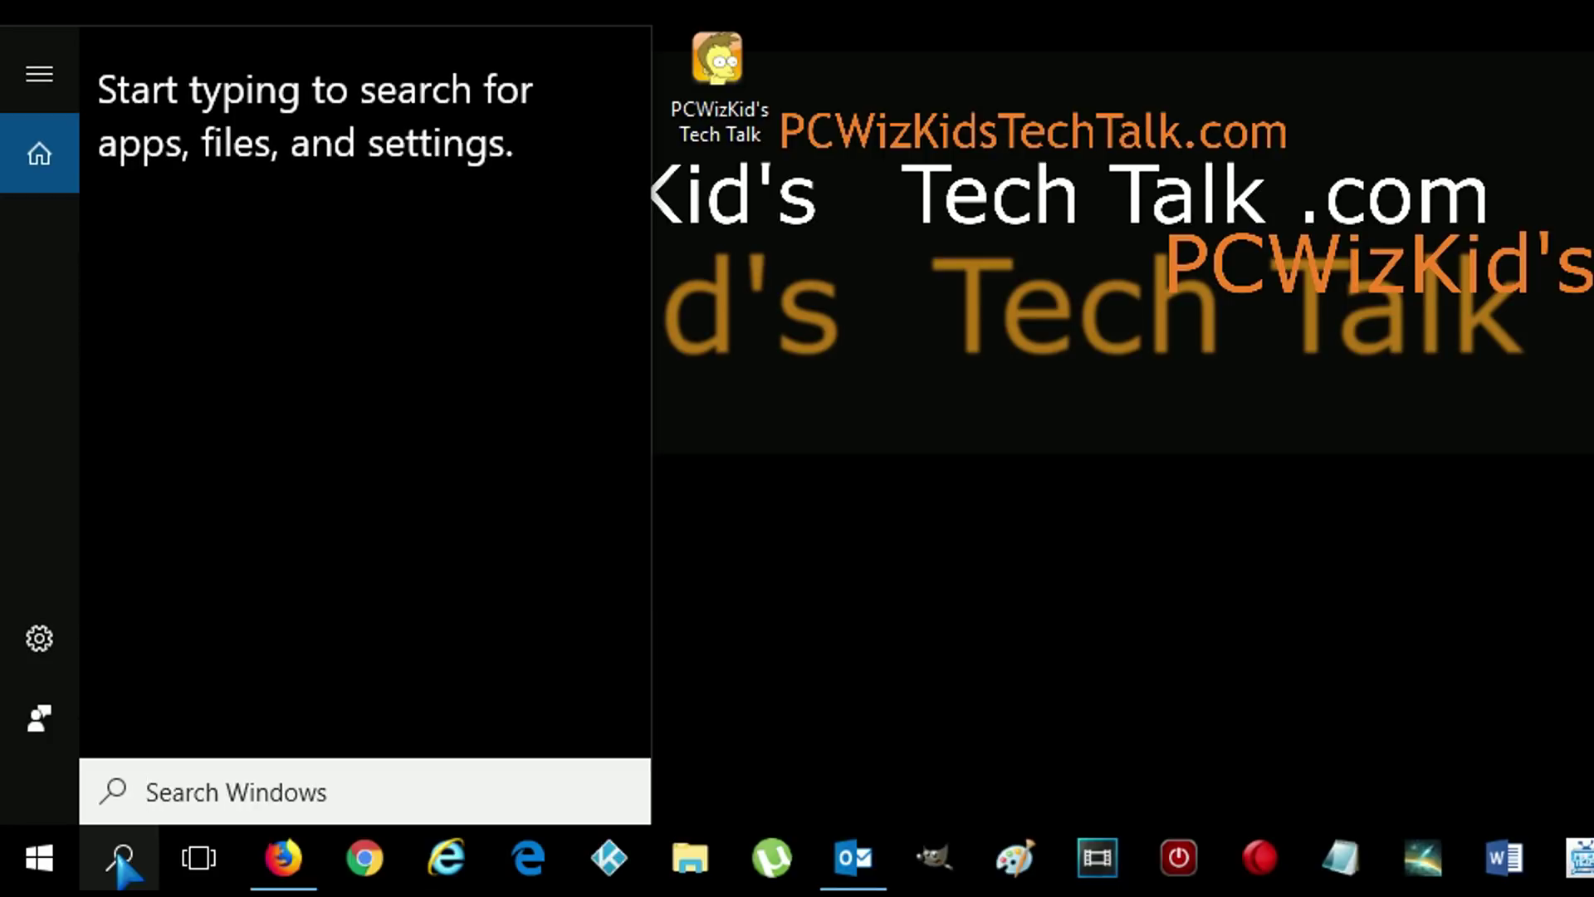
From a 'privacy' search, open Privacy settings and stop websites from accessing the language list.
type("priva")
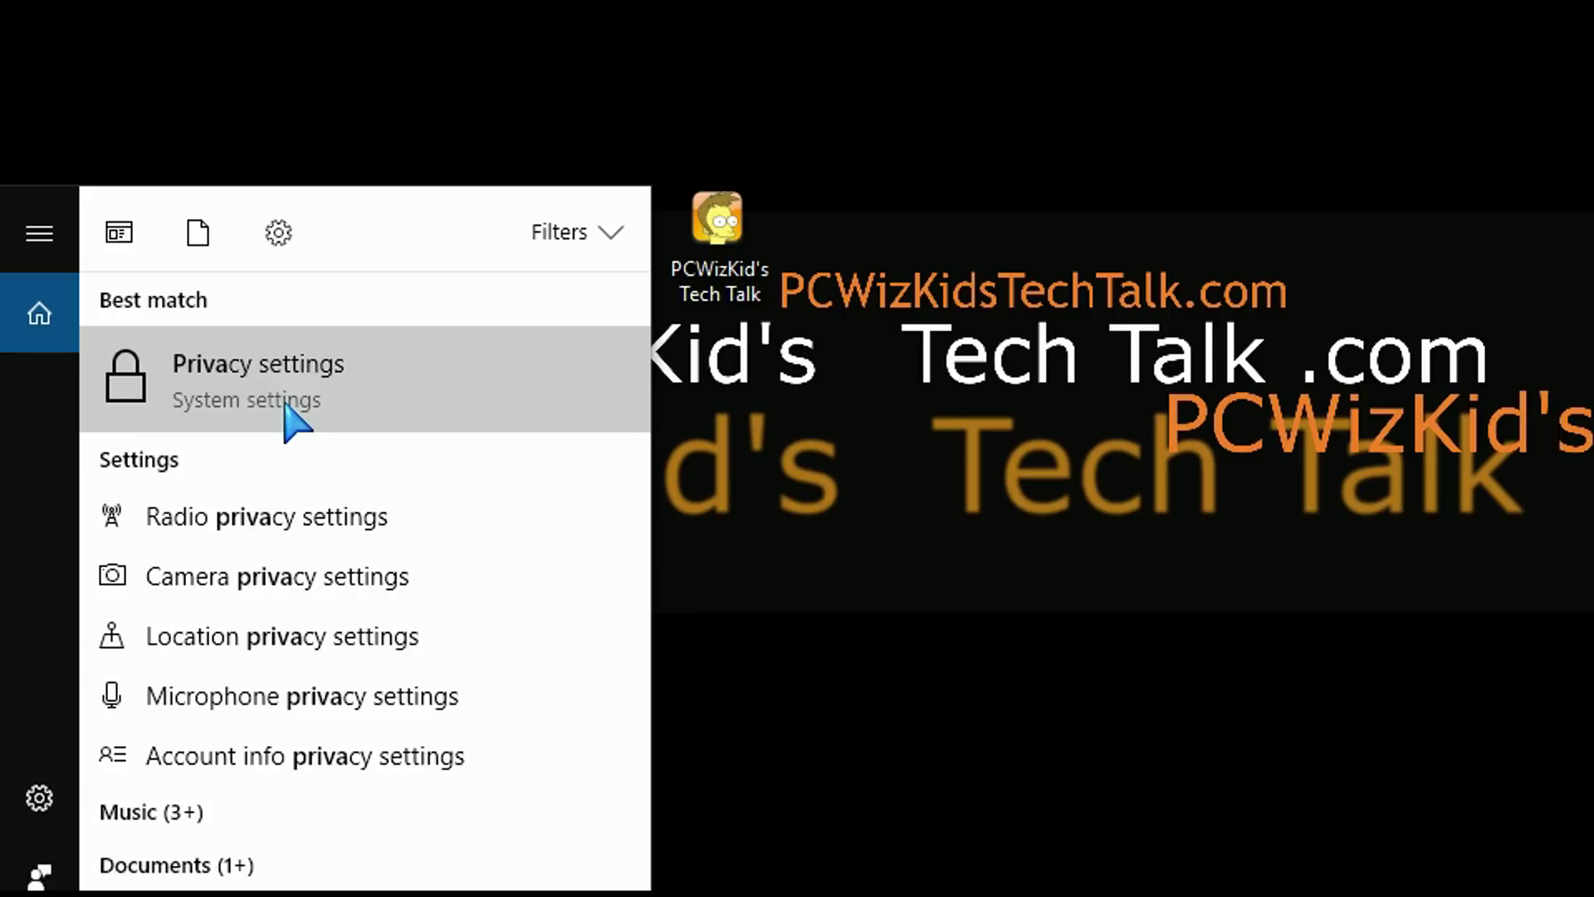
left_click(284, 405)
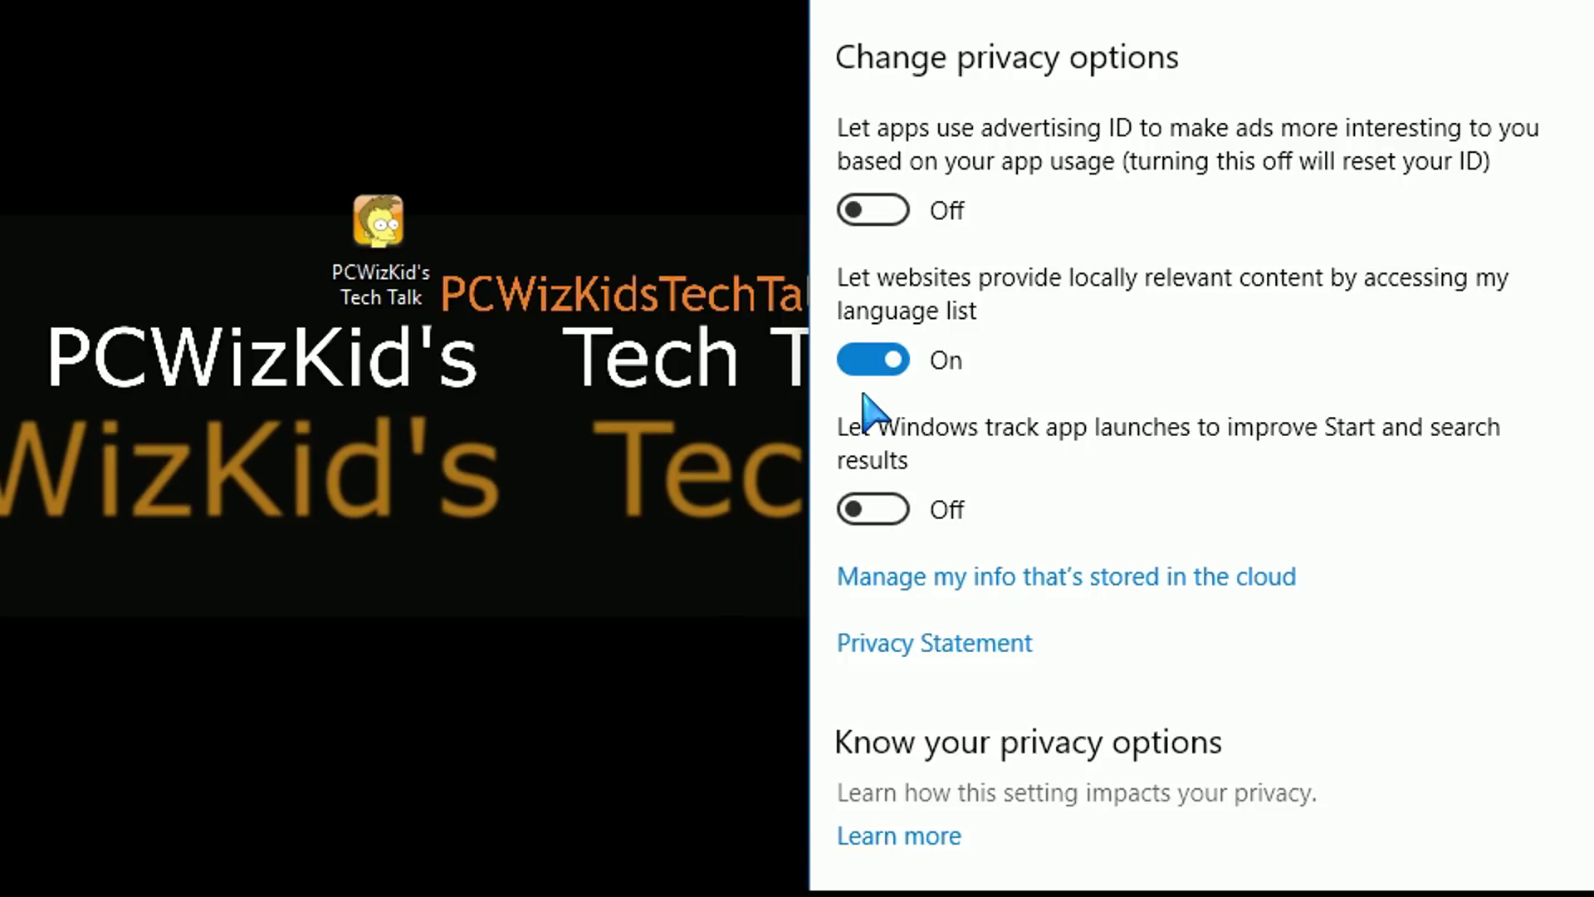
left_click(857, 358)
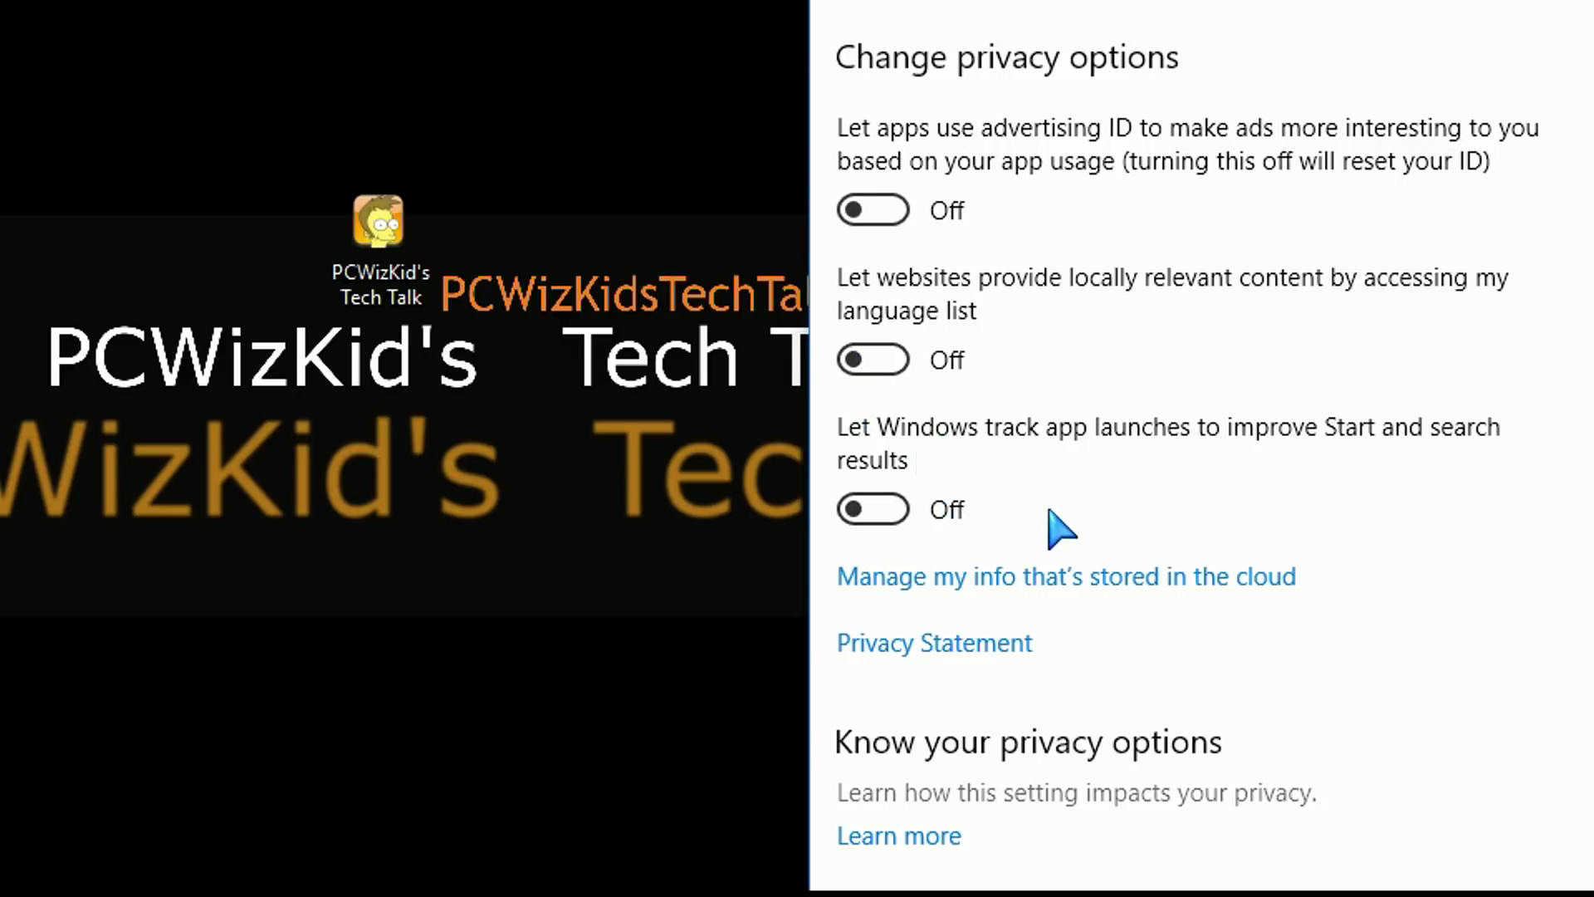
scroll(1060, 529, "down", 3)
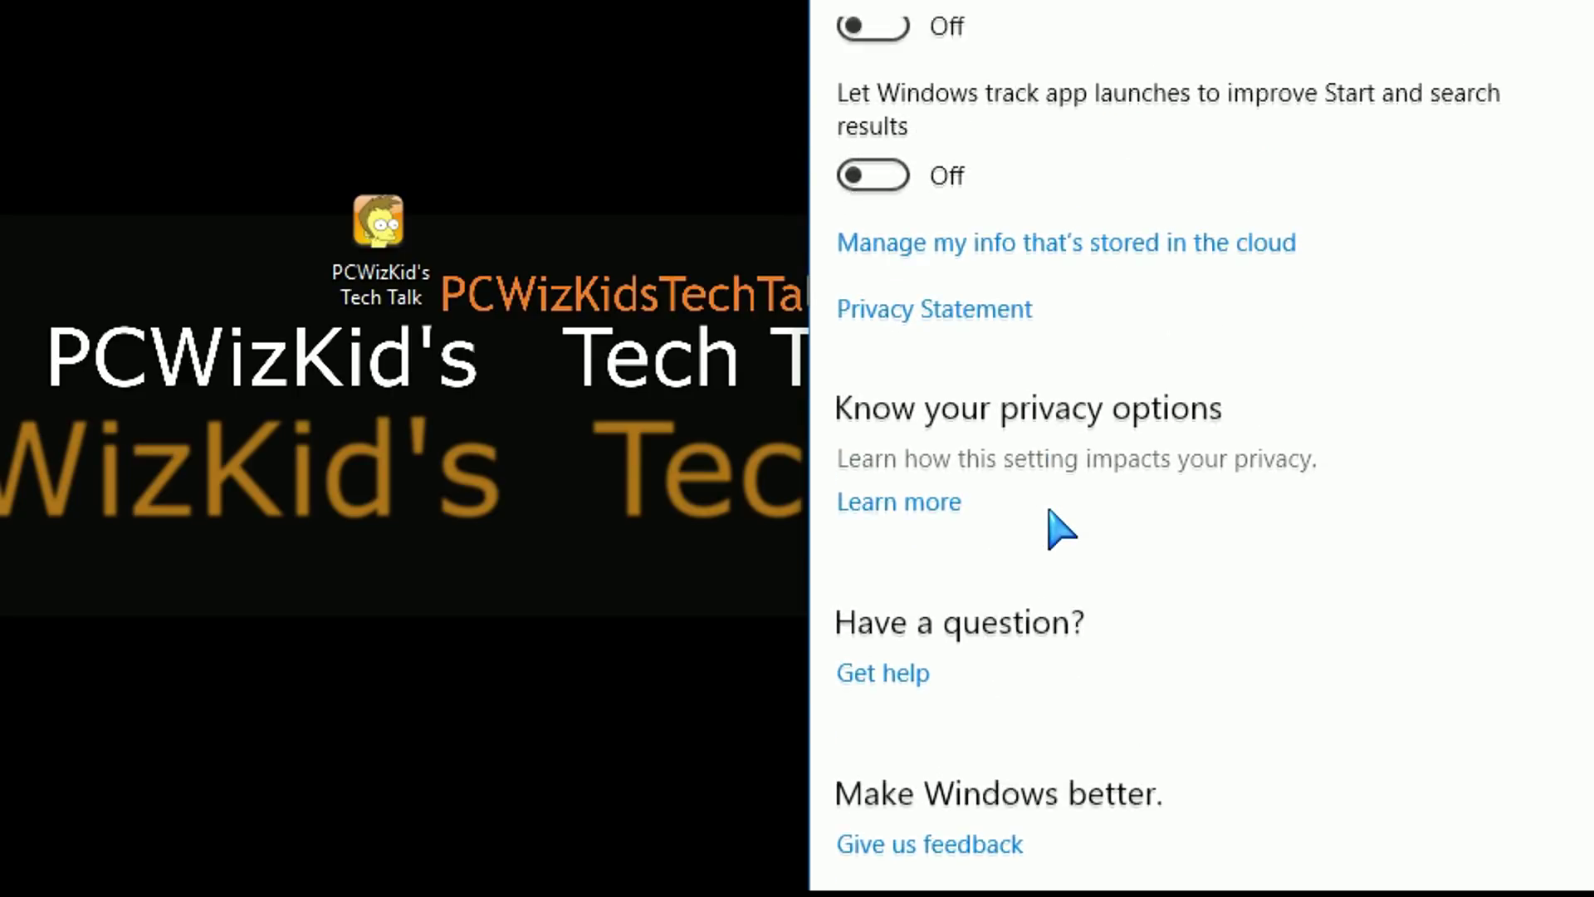
scroll(1060, 529, "up", 3)
scroll(1060, 529, "down", 1)
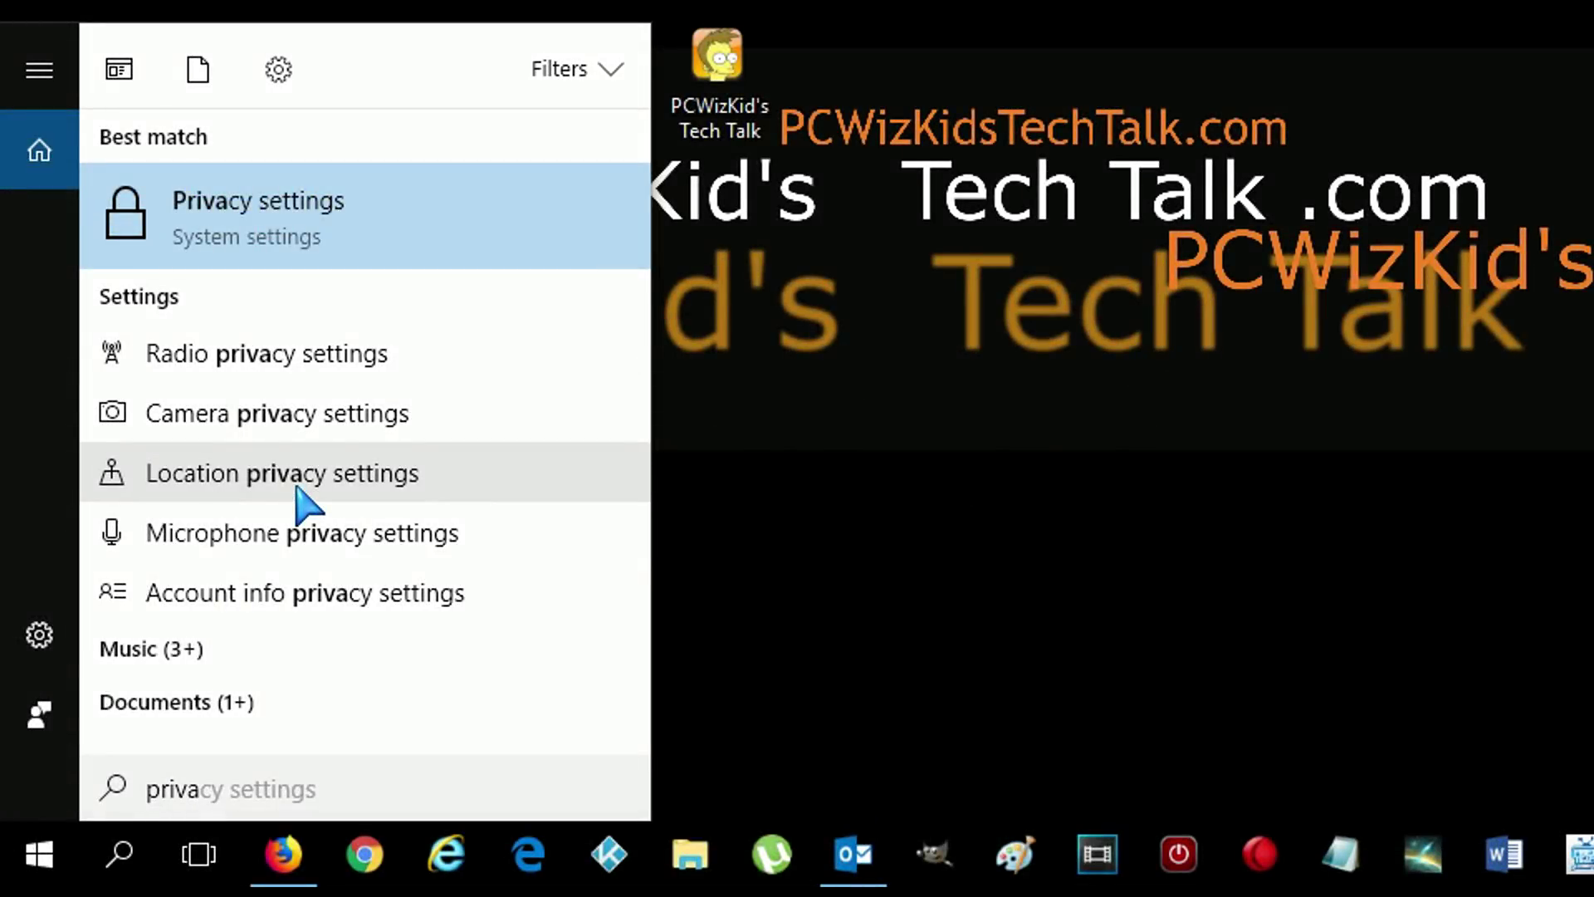
Open the Location privacy settings and scroll down through its options.
left_click(296, 488)
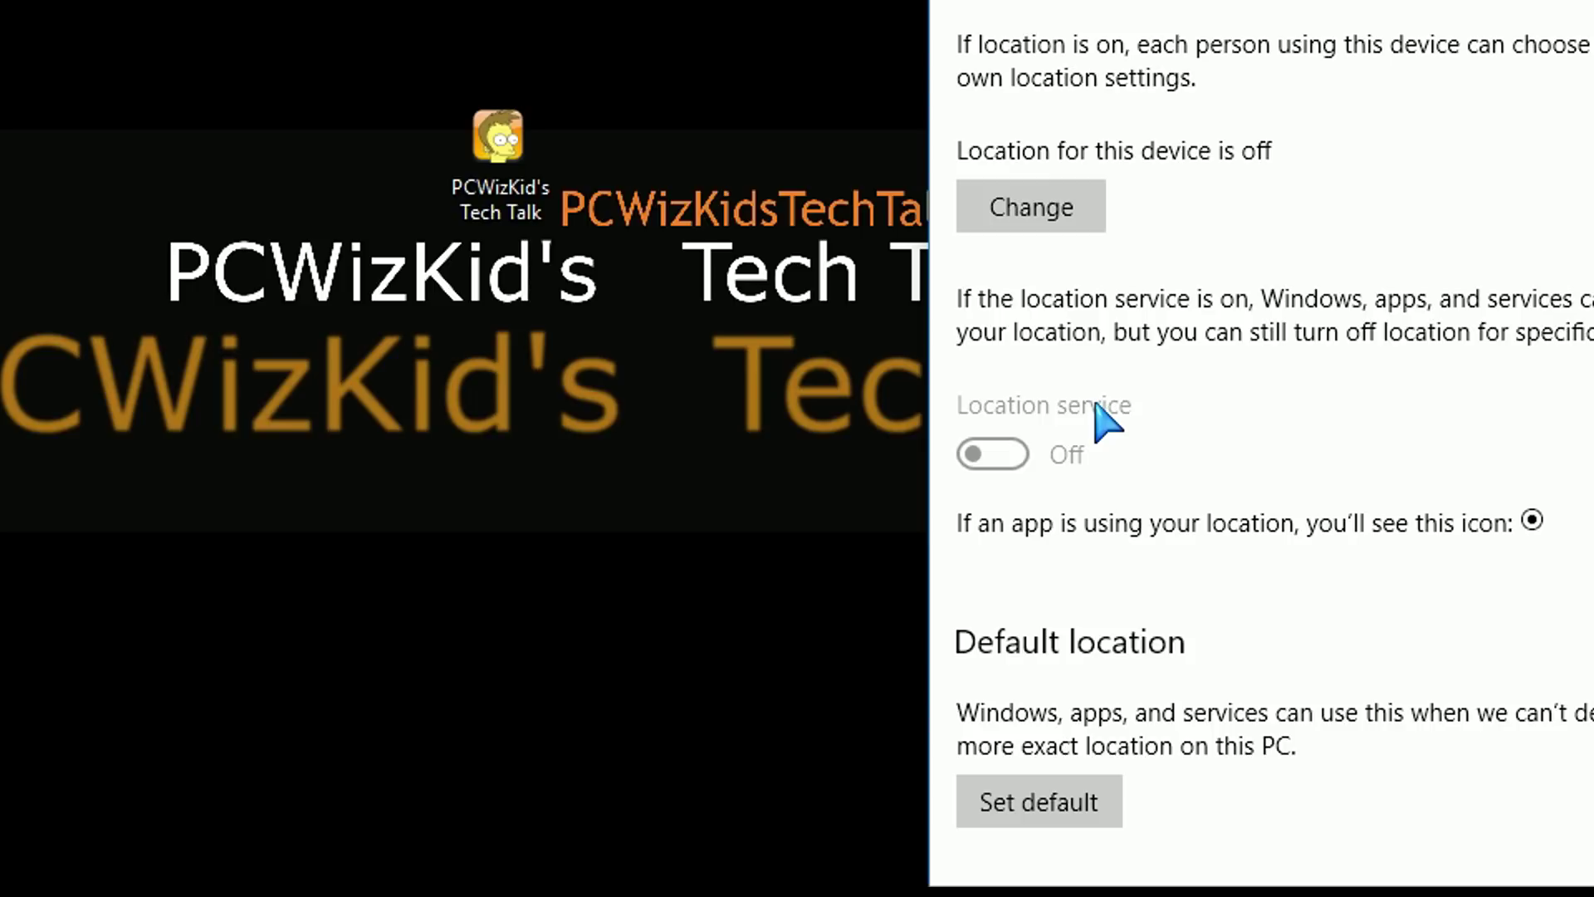
scroll(1113, 593, "down", 2)
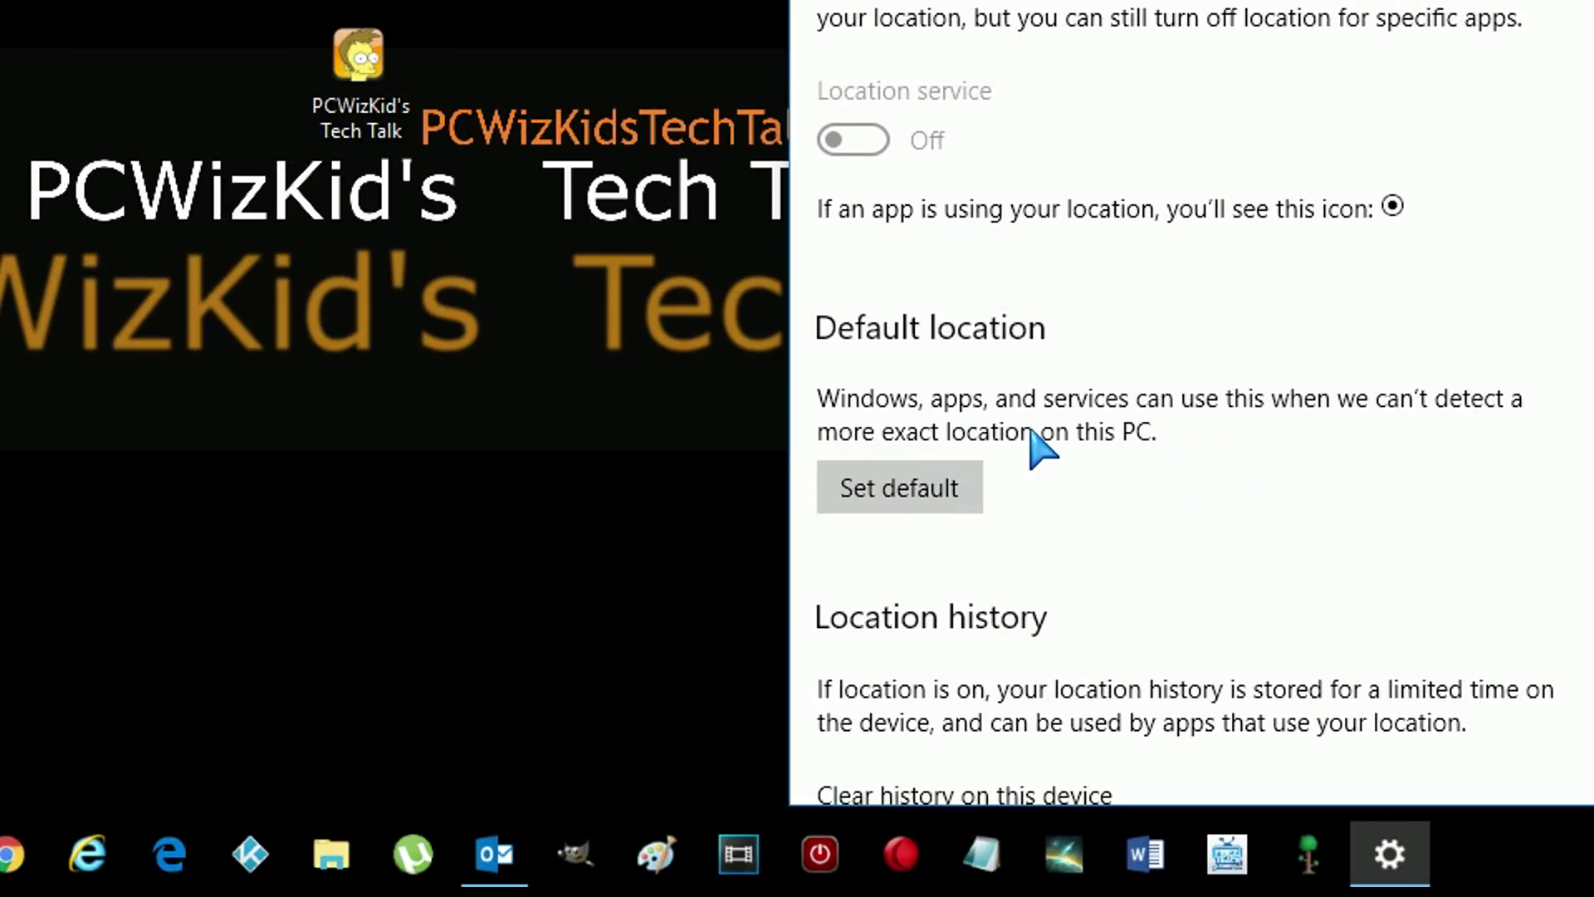
scroll(1038, 448, "down", 4)
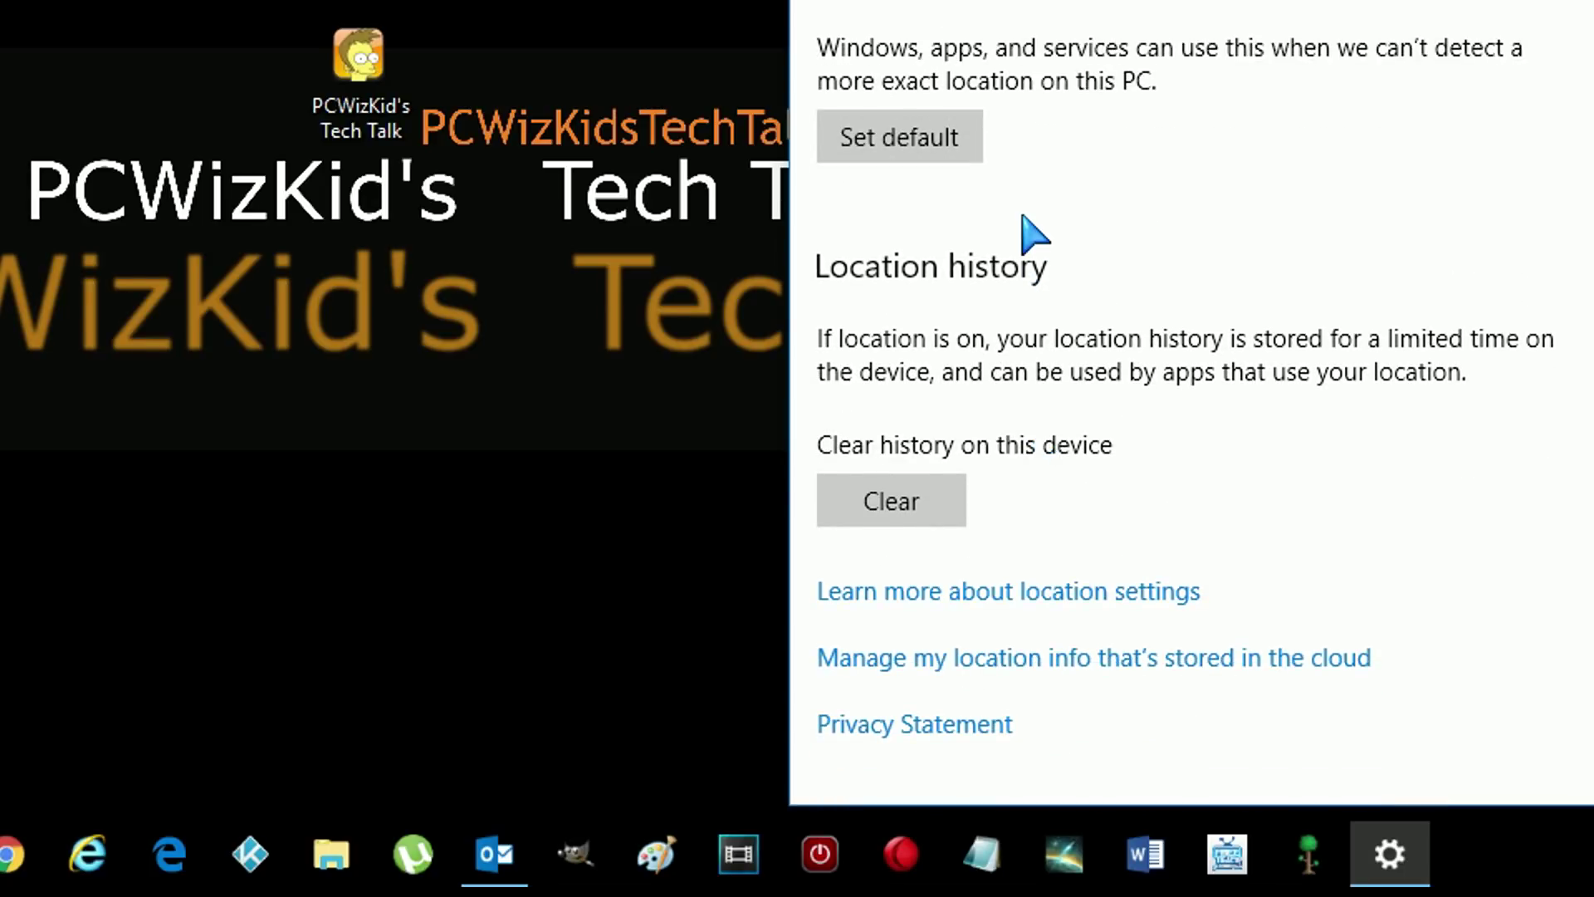
scroll(1035, 299, "down", 2)
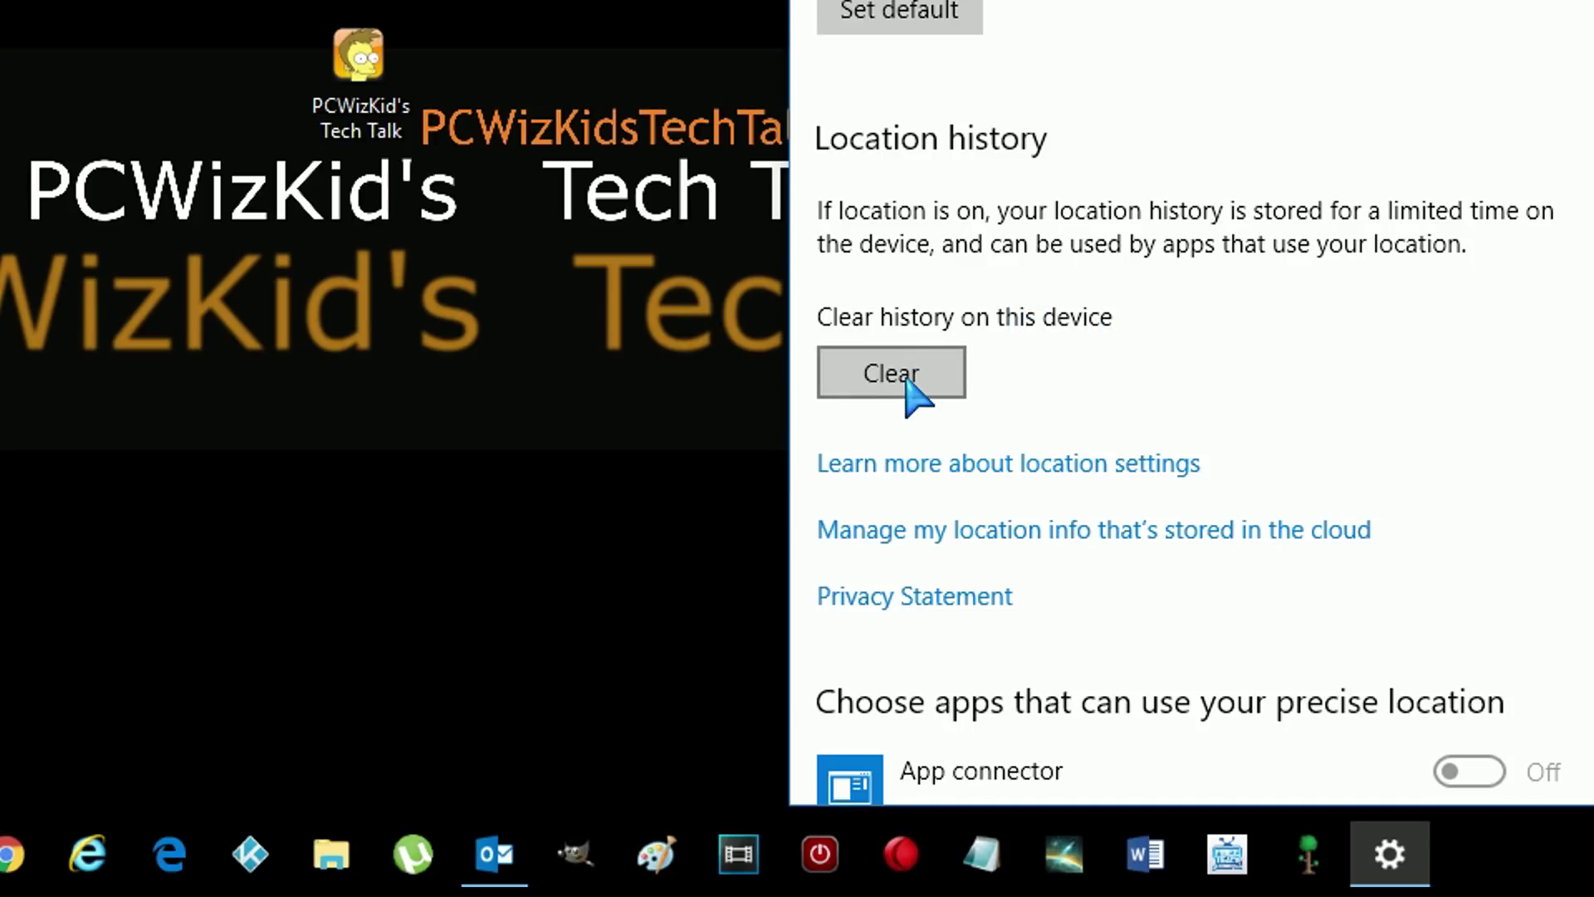
scroll(1024, 340, "down", 3)
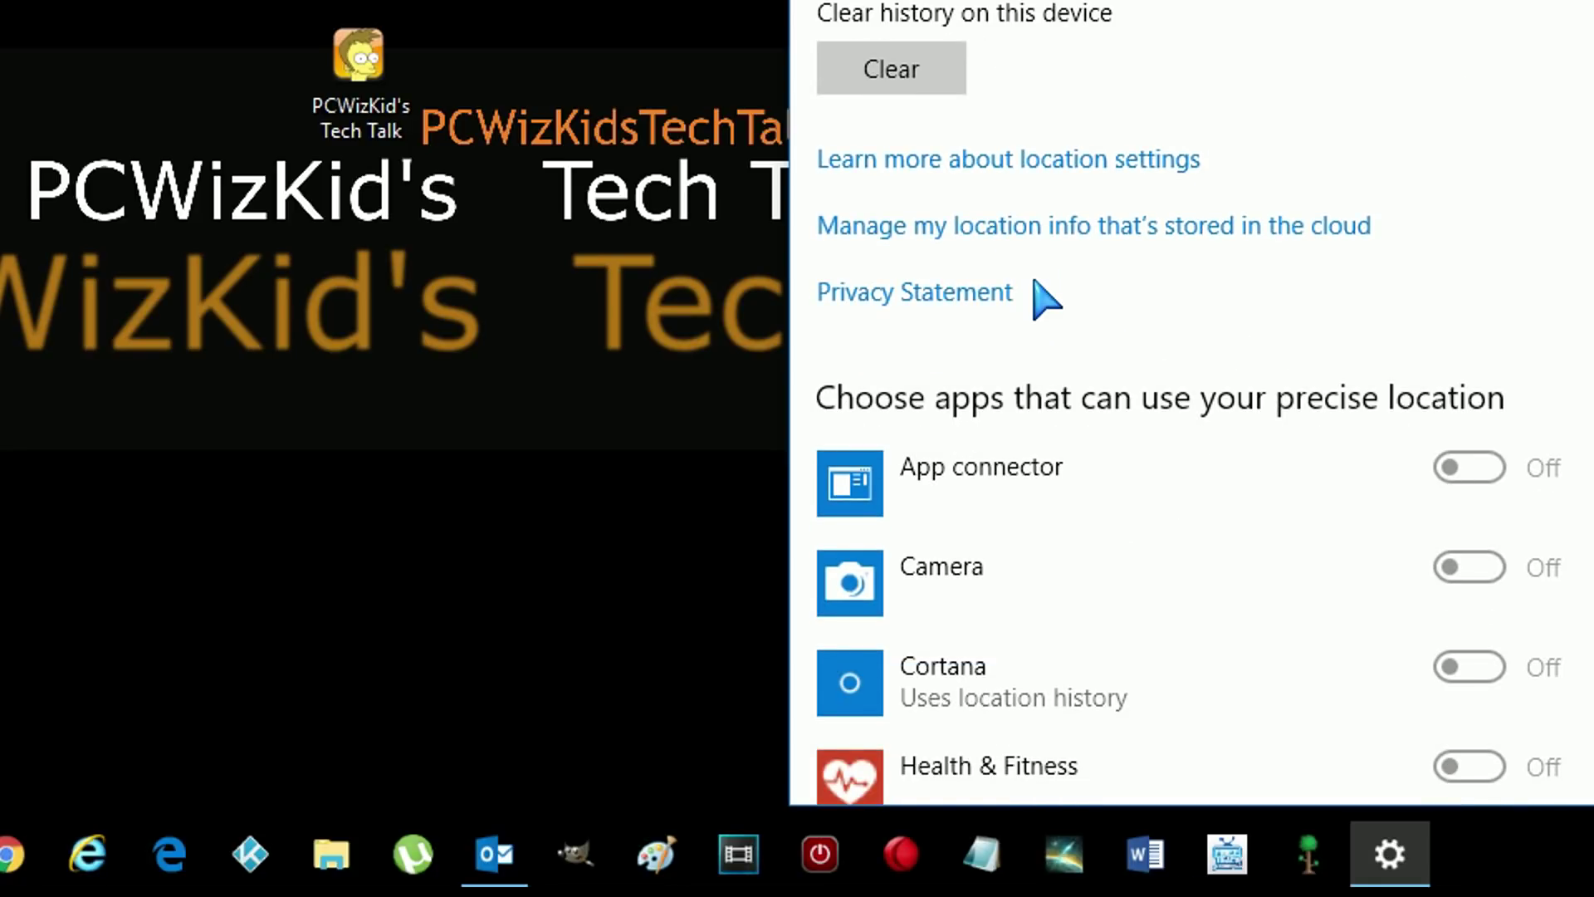
scroll(1035, 289, "down", 4)
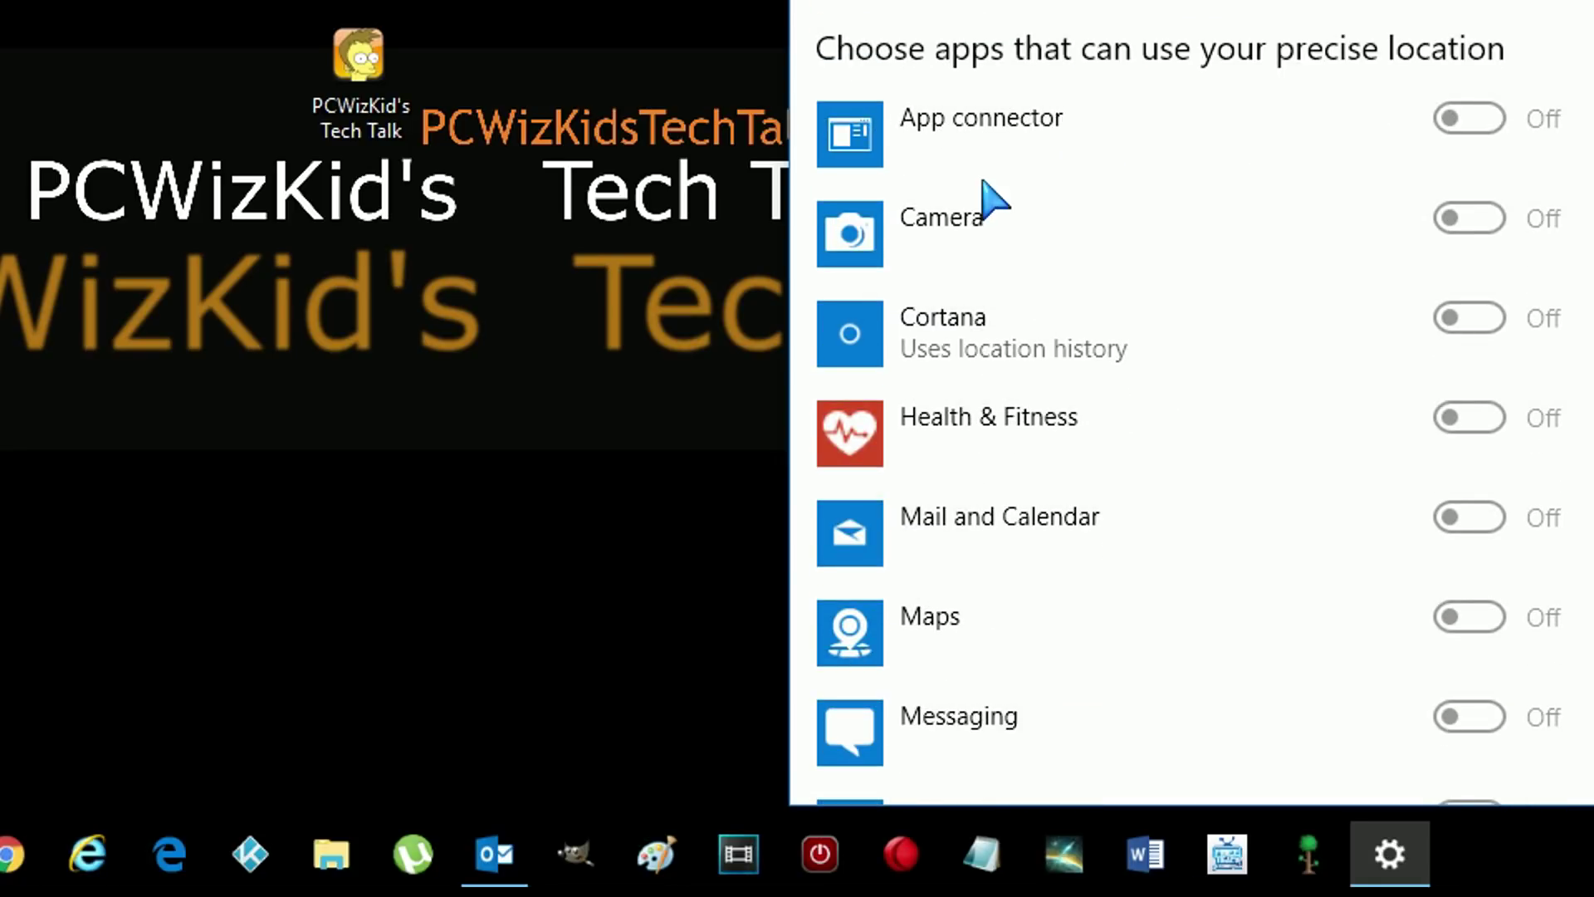
scroll(1141, 154, "down", 3)
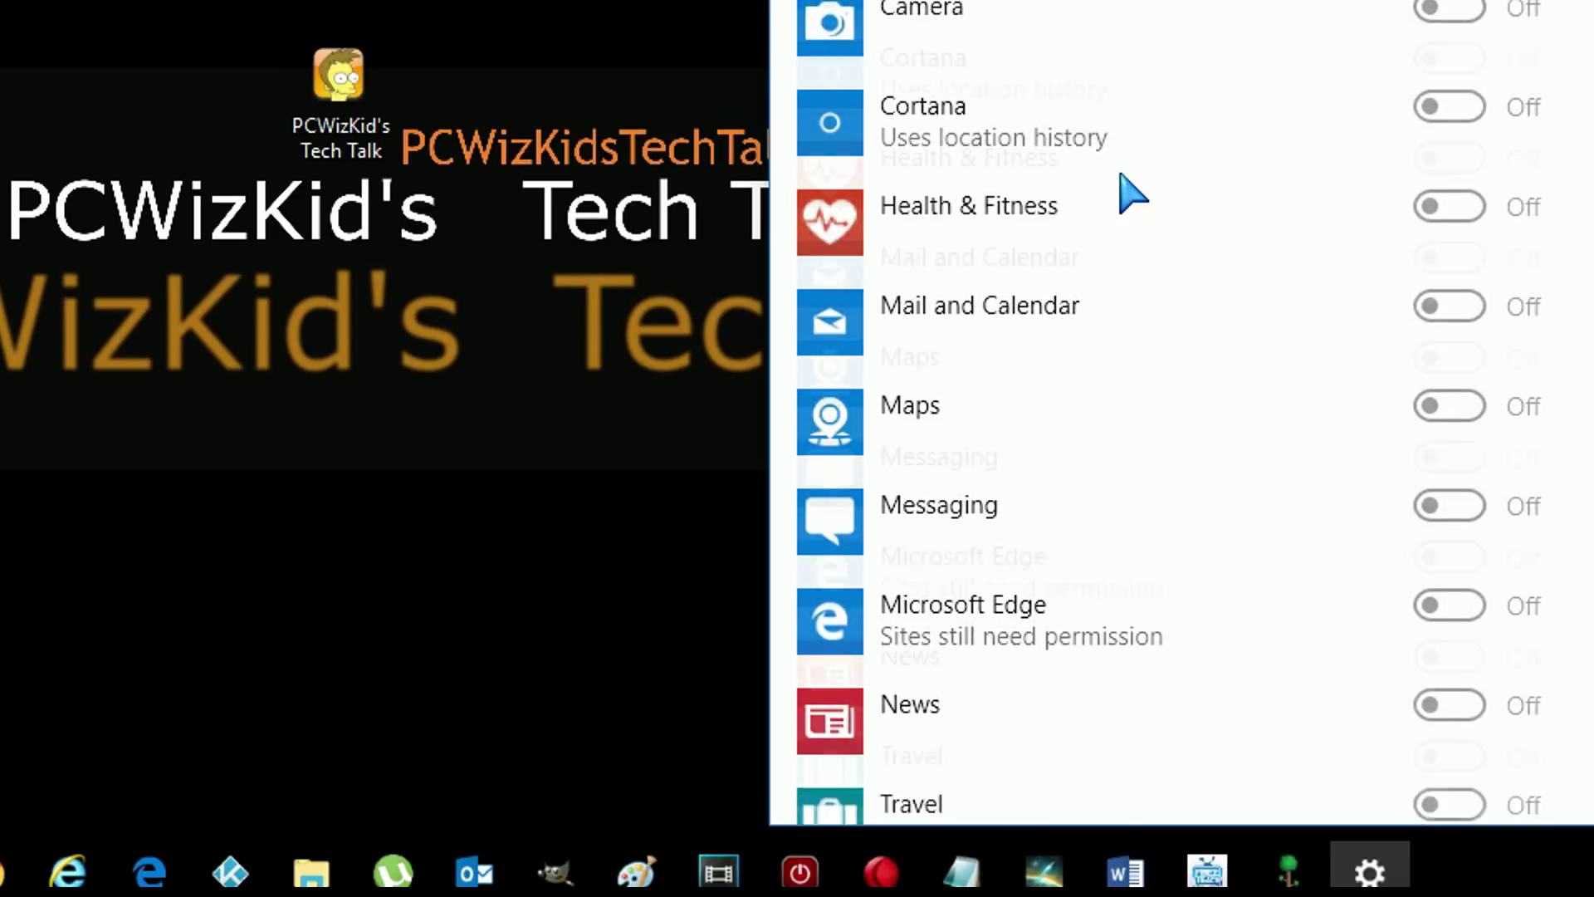
scroll(1133, 192, "down", 5)
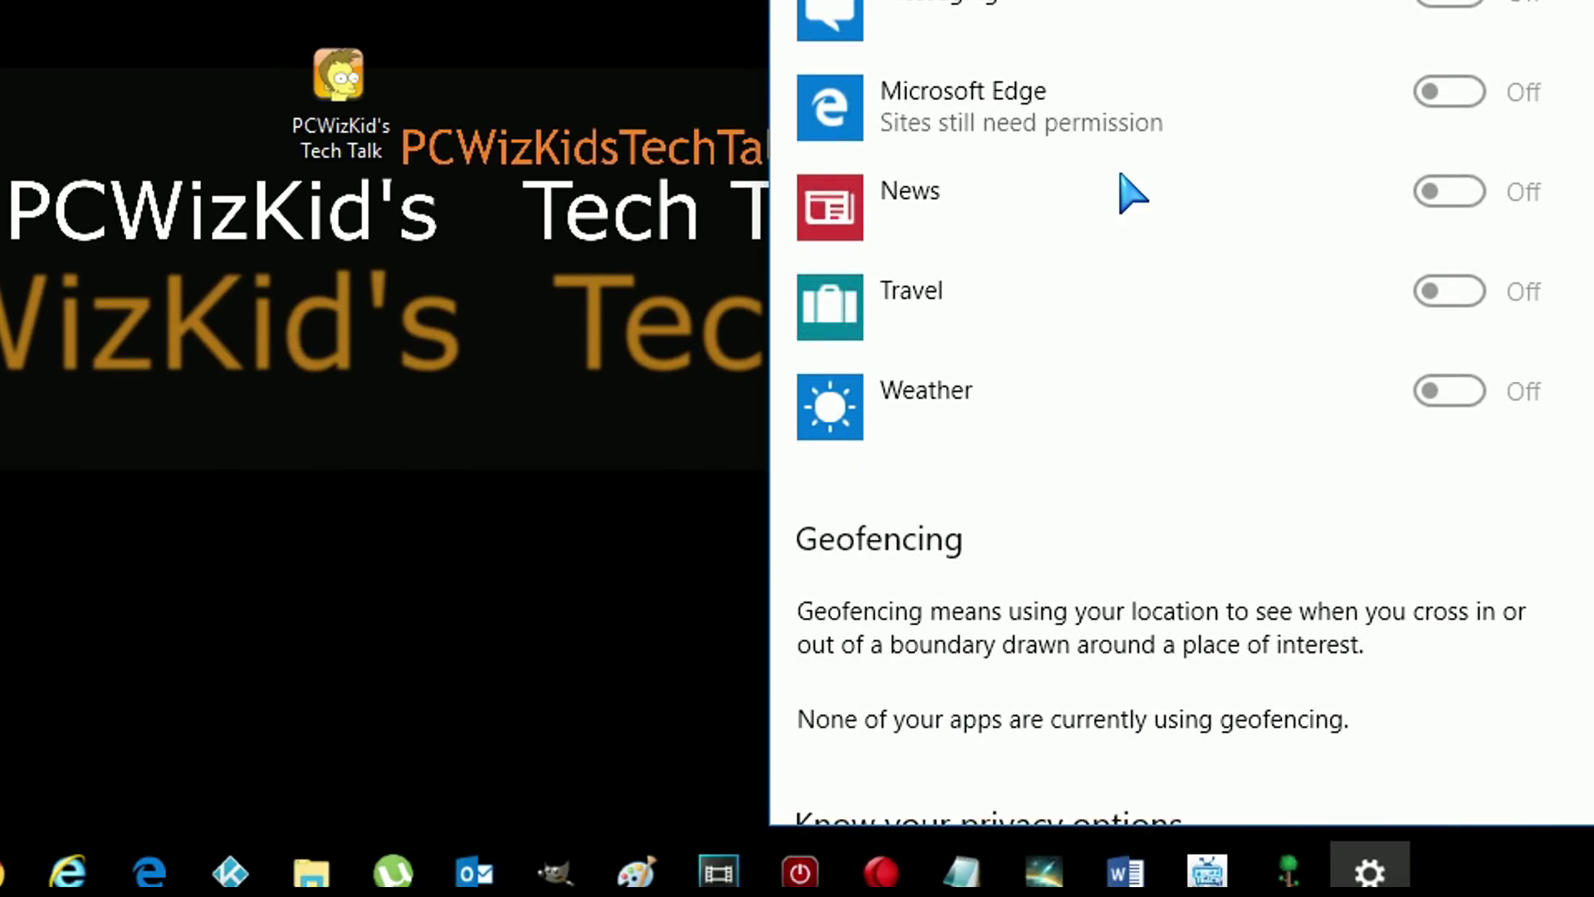
scroll(1094, 364, "down", 4)
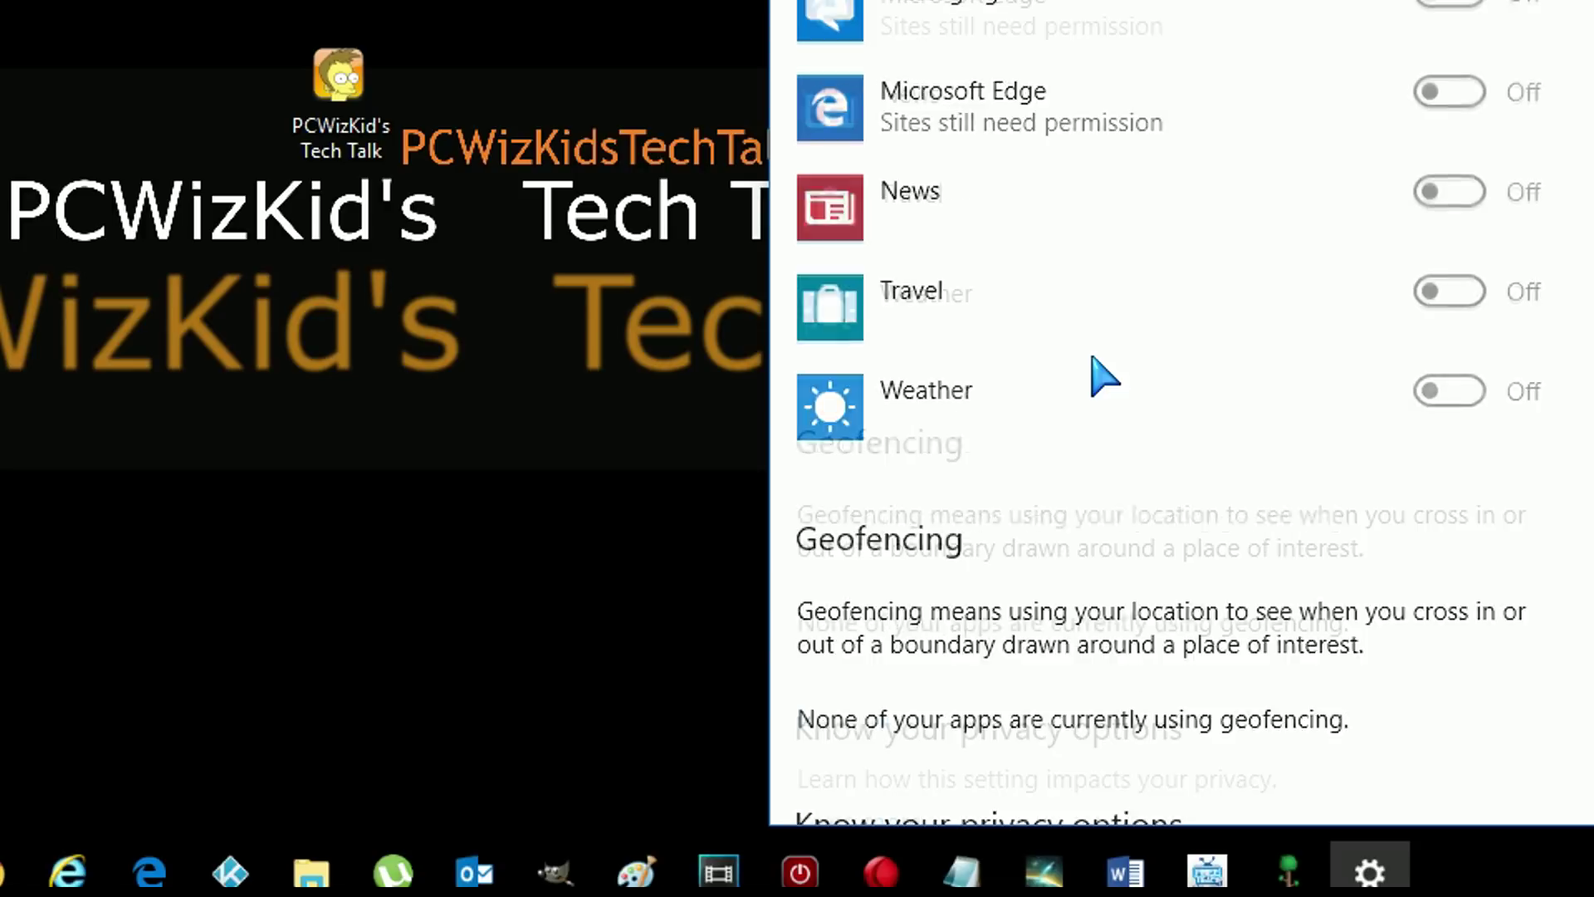
scroll(1093, 360, "down", 2)
Return to the top of the Location page and go to the Camera privacy settings.
scroll(1092, 360, "up", 10)
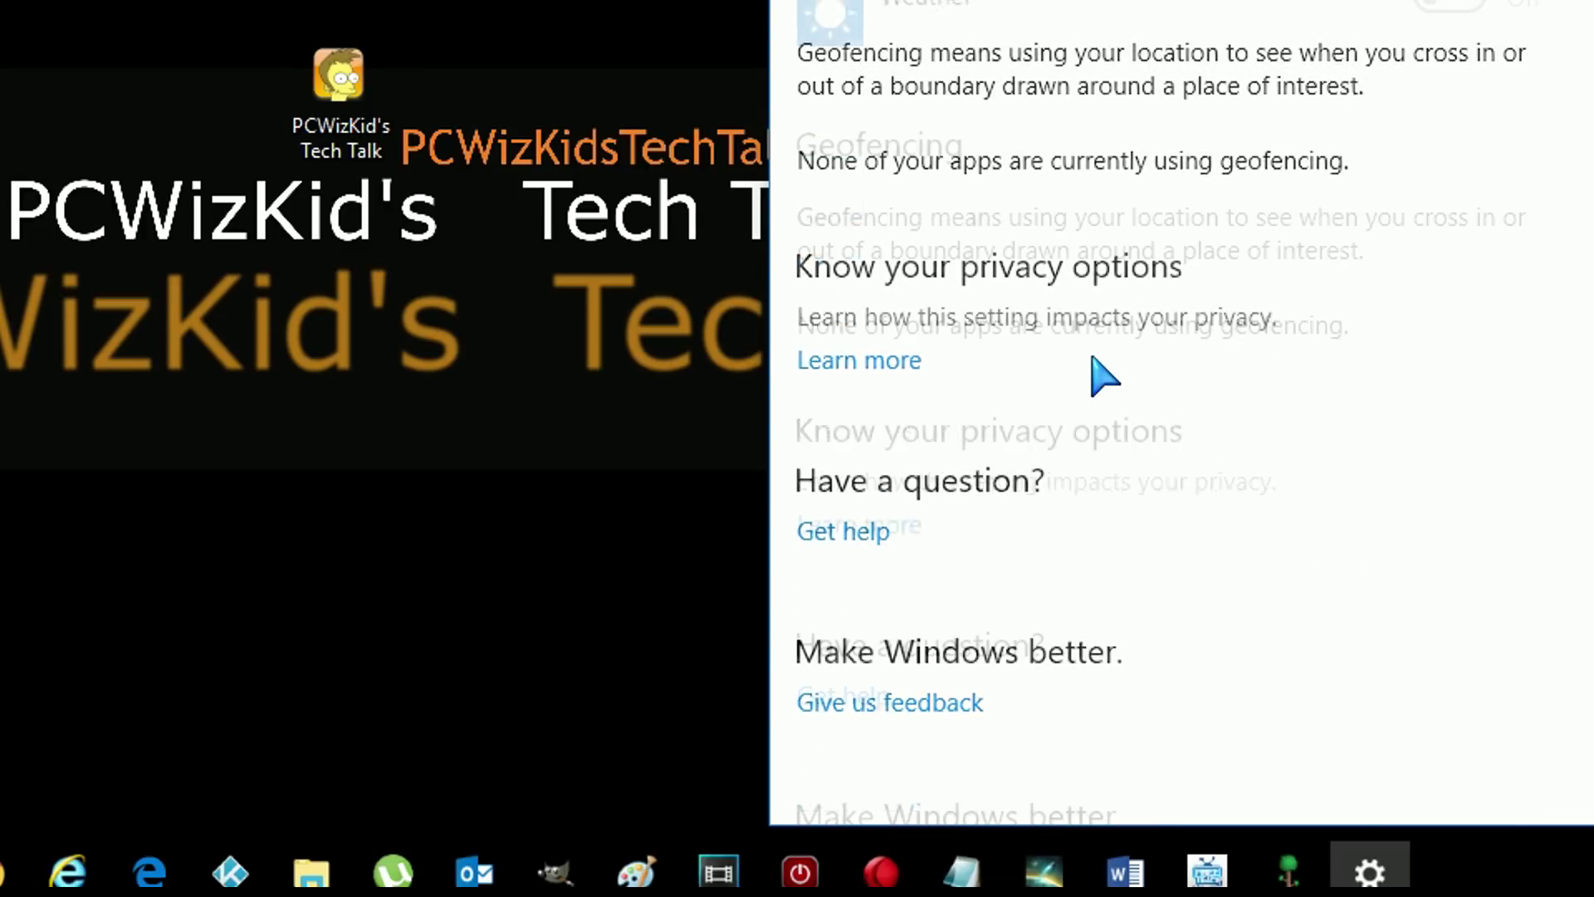
scroll(1104, 377, "up", 8)
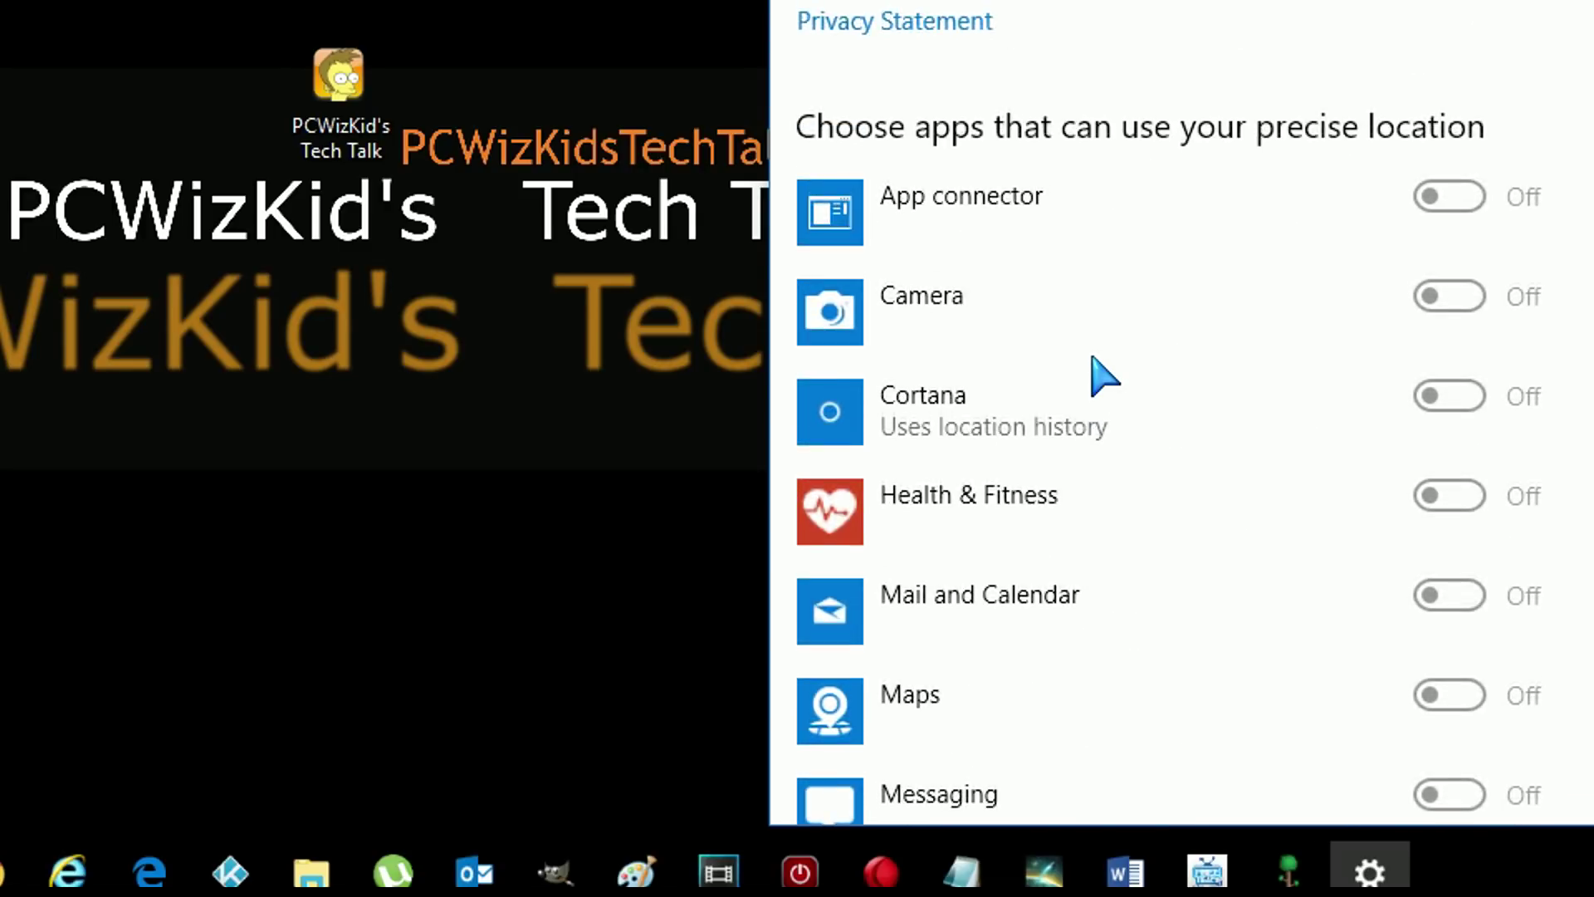
scroll(1104, 378, "up", 9)
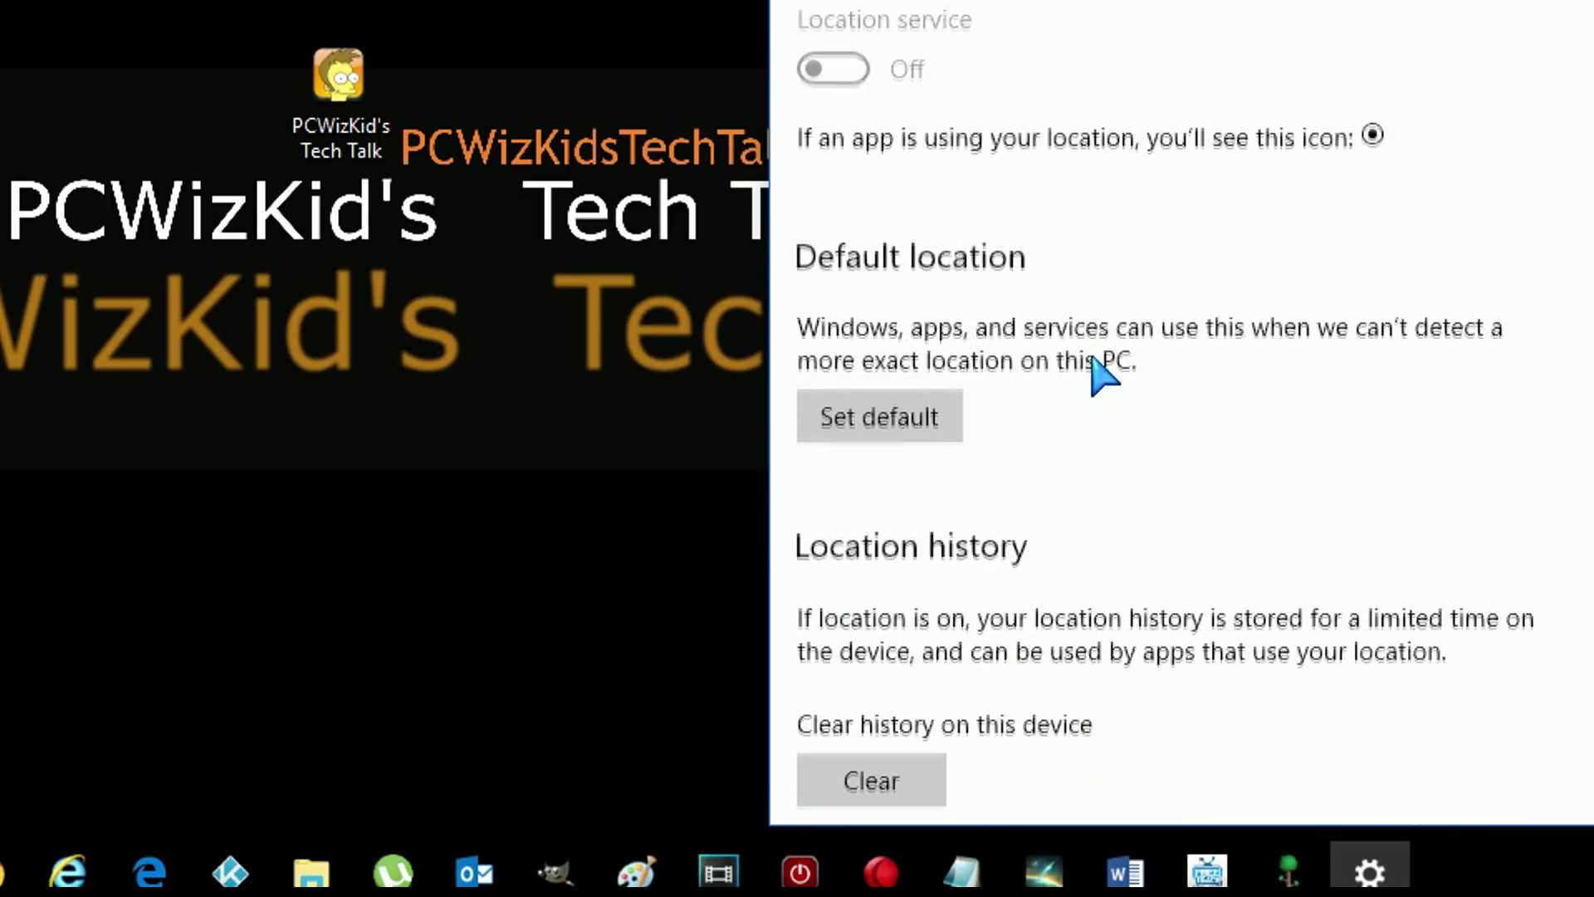
scroll(1104, 377, "up", 3)
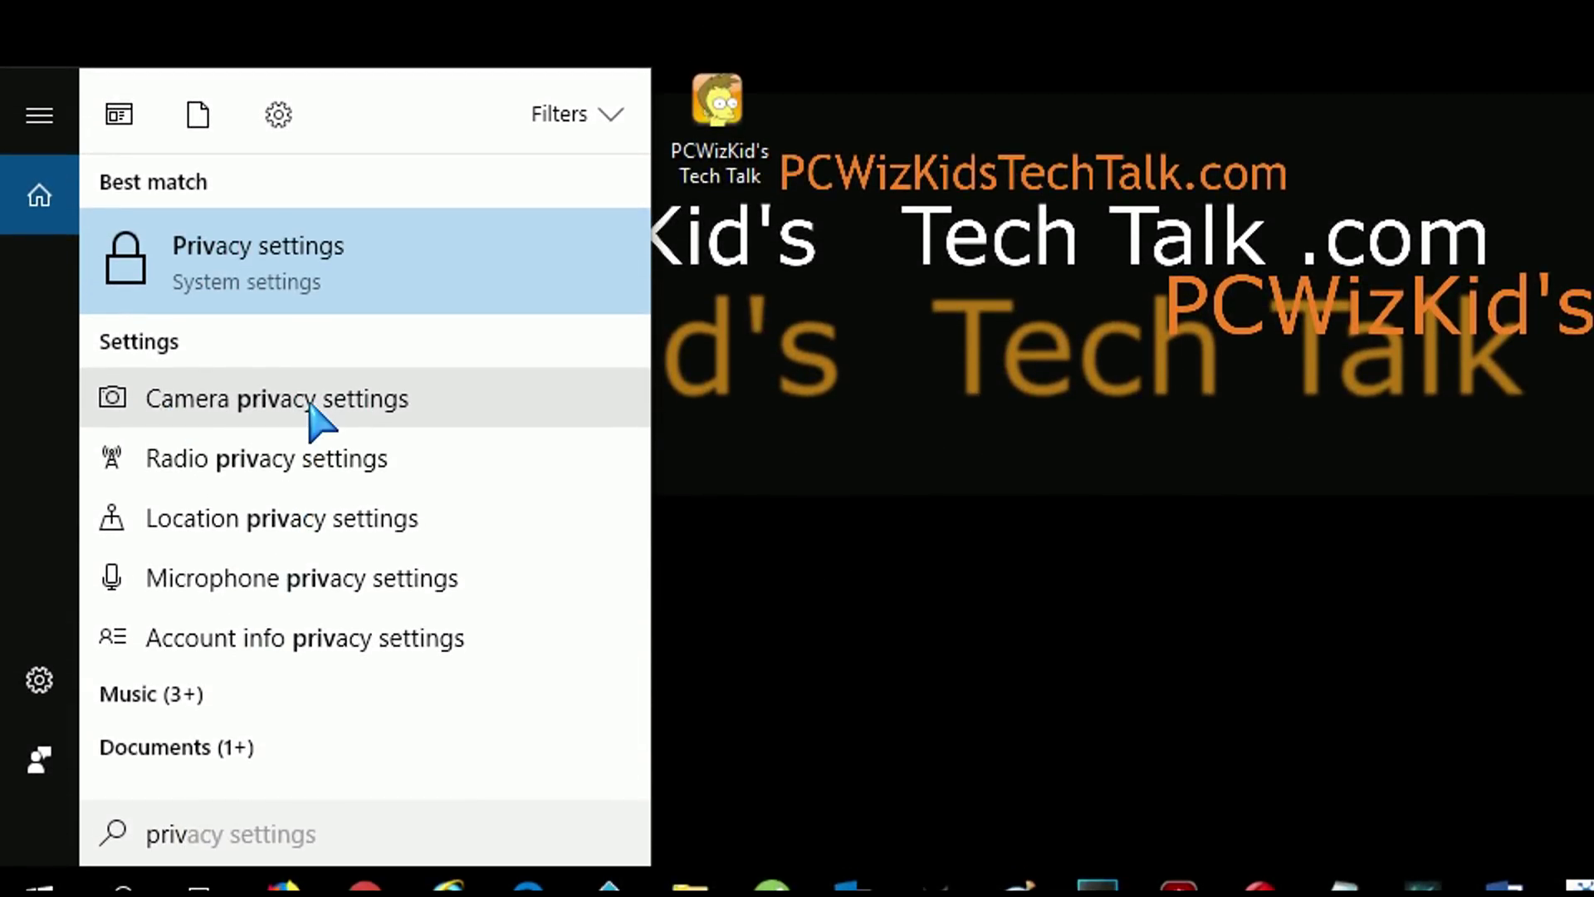
left_click(307, 400)
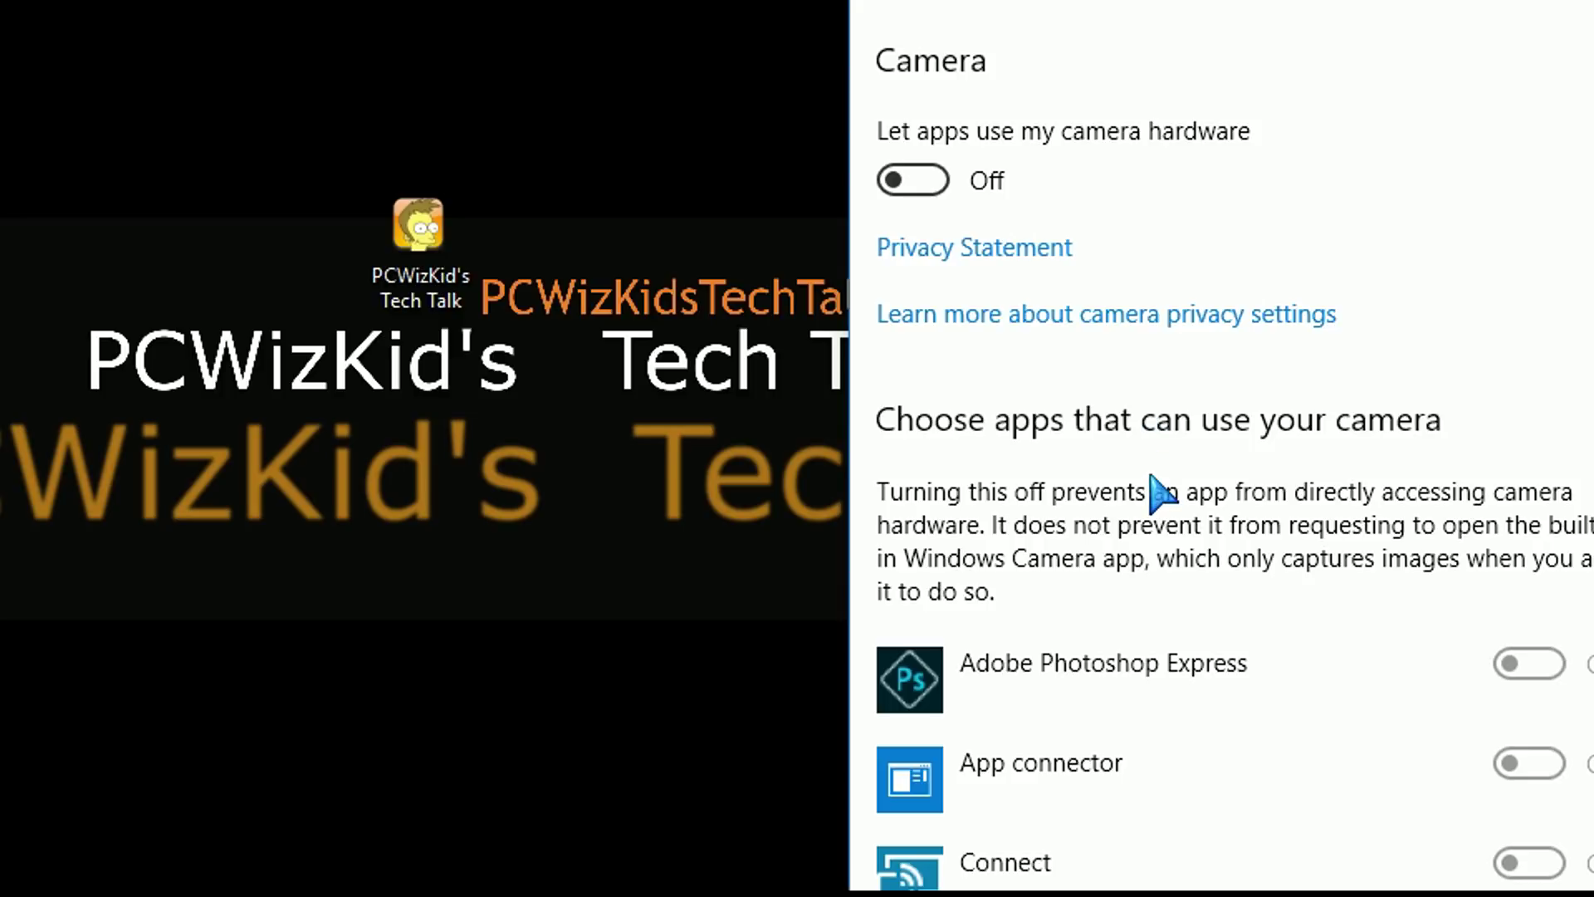
Confirm camera hardware access is Off for apps, then open Speech, inking & typing privacy settings.
scroll(1162, 492, "down", 8)
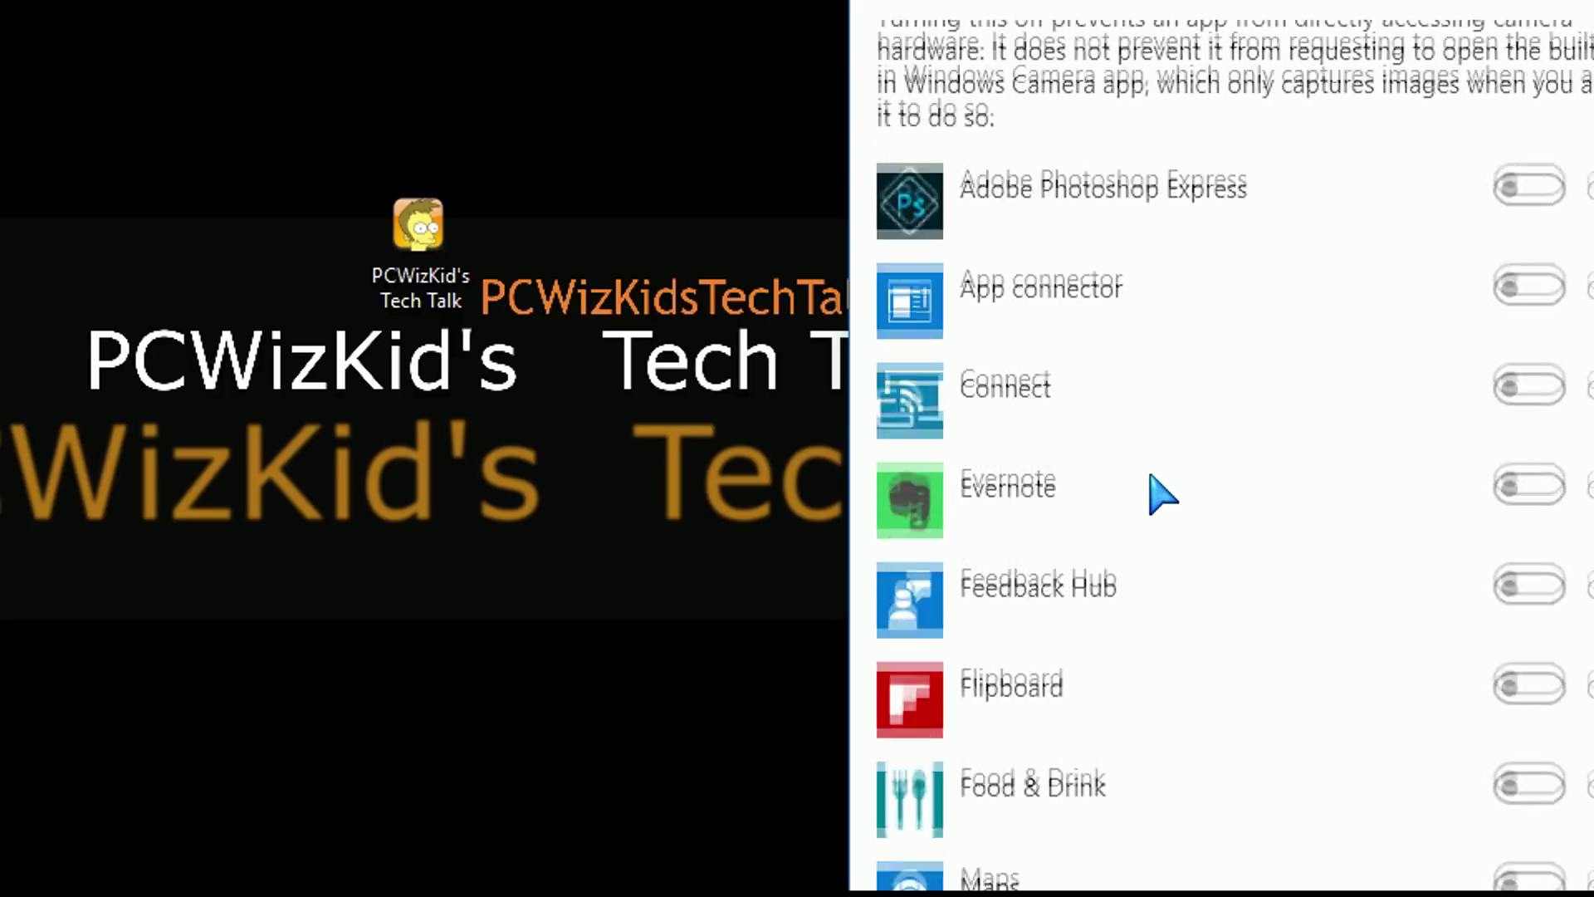
scroll(1162, 493, "down", 8)
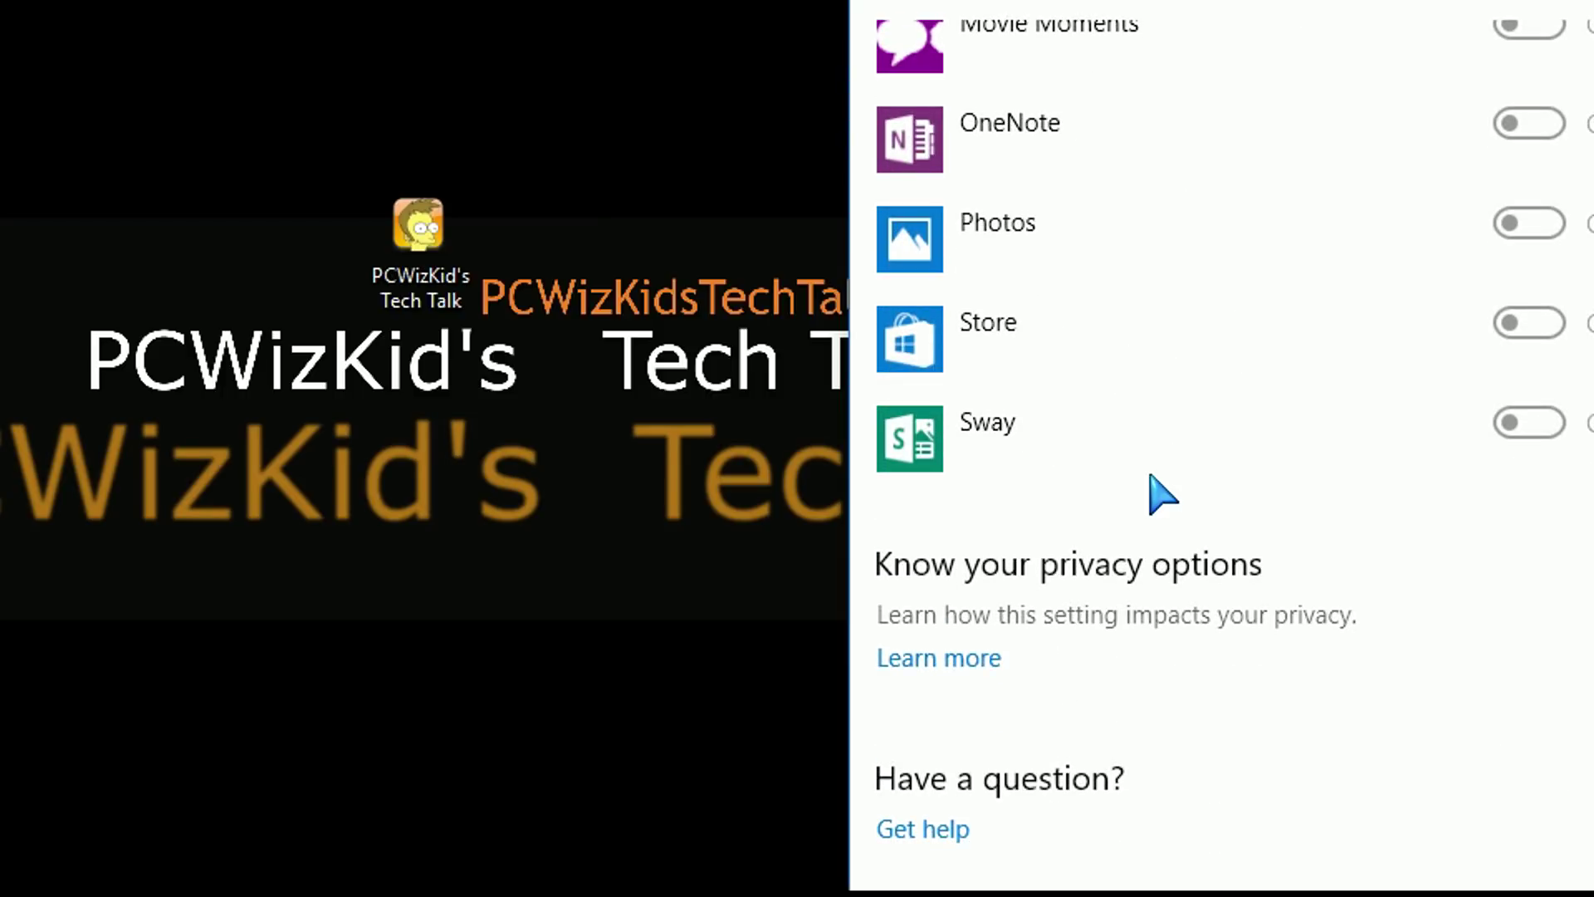
scroll(1162, 492, "up", 10)
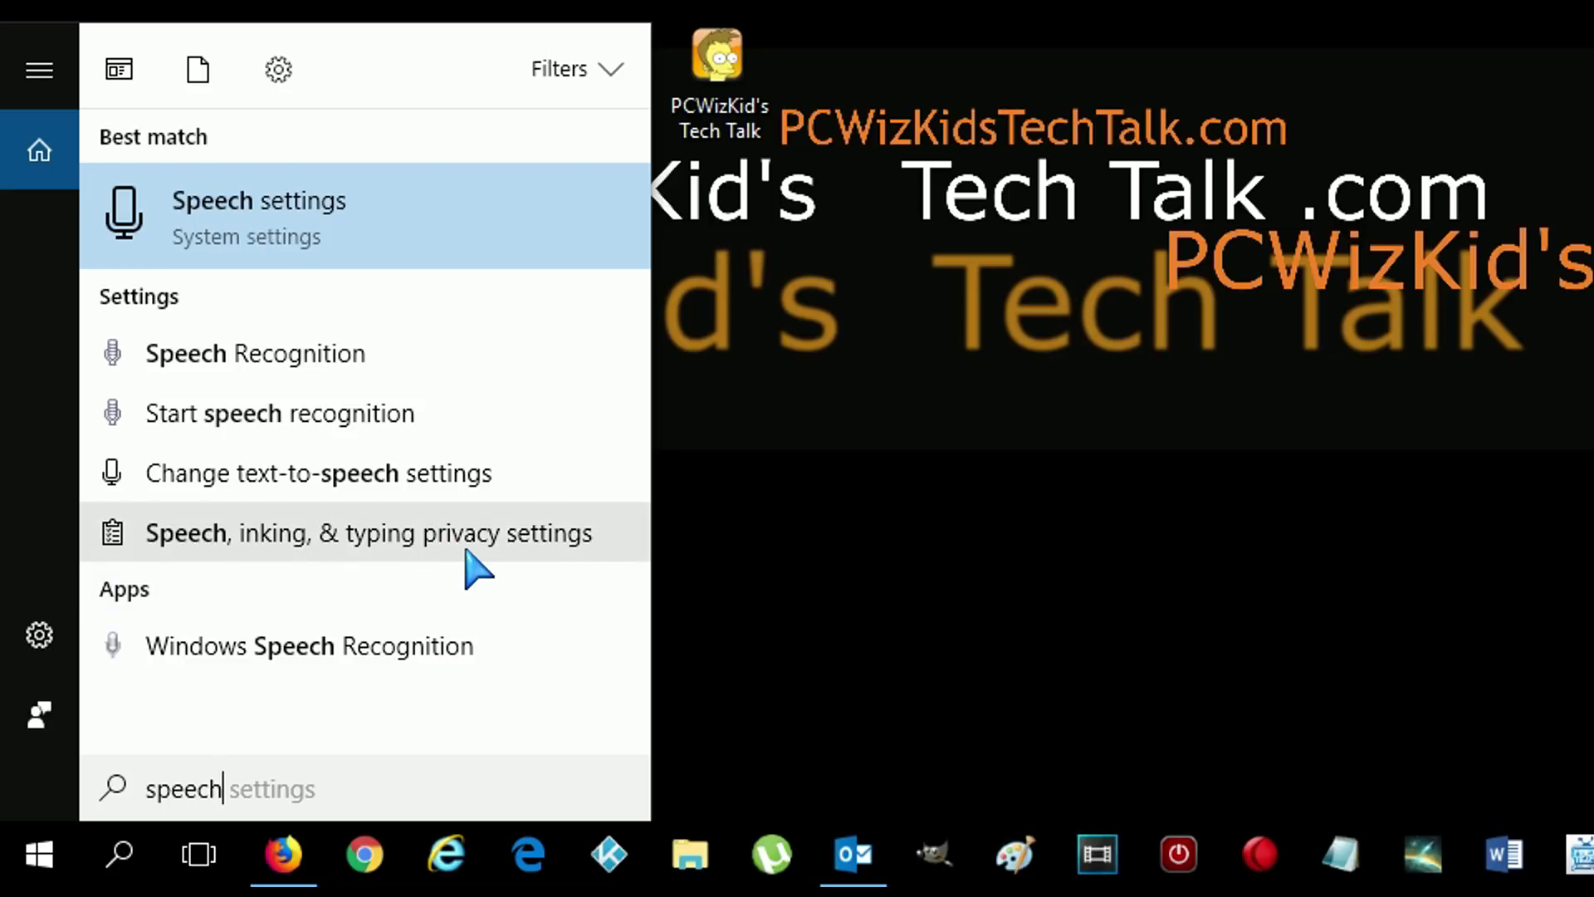
left_click(473, 563)
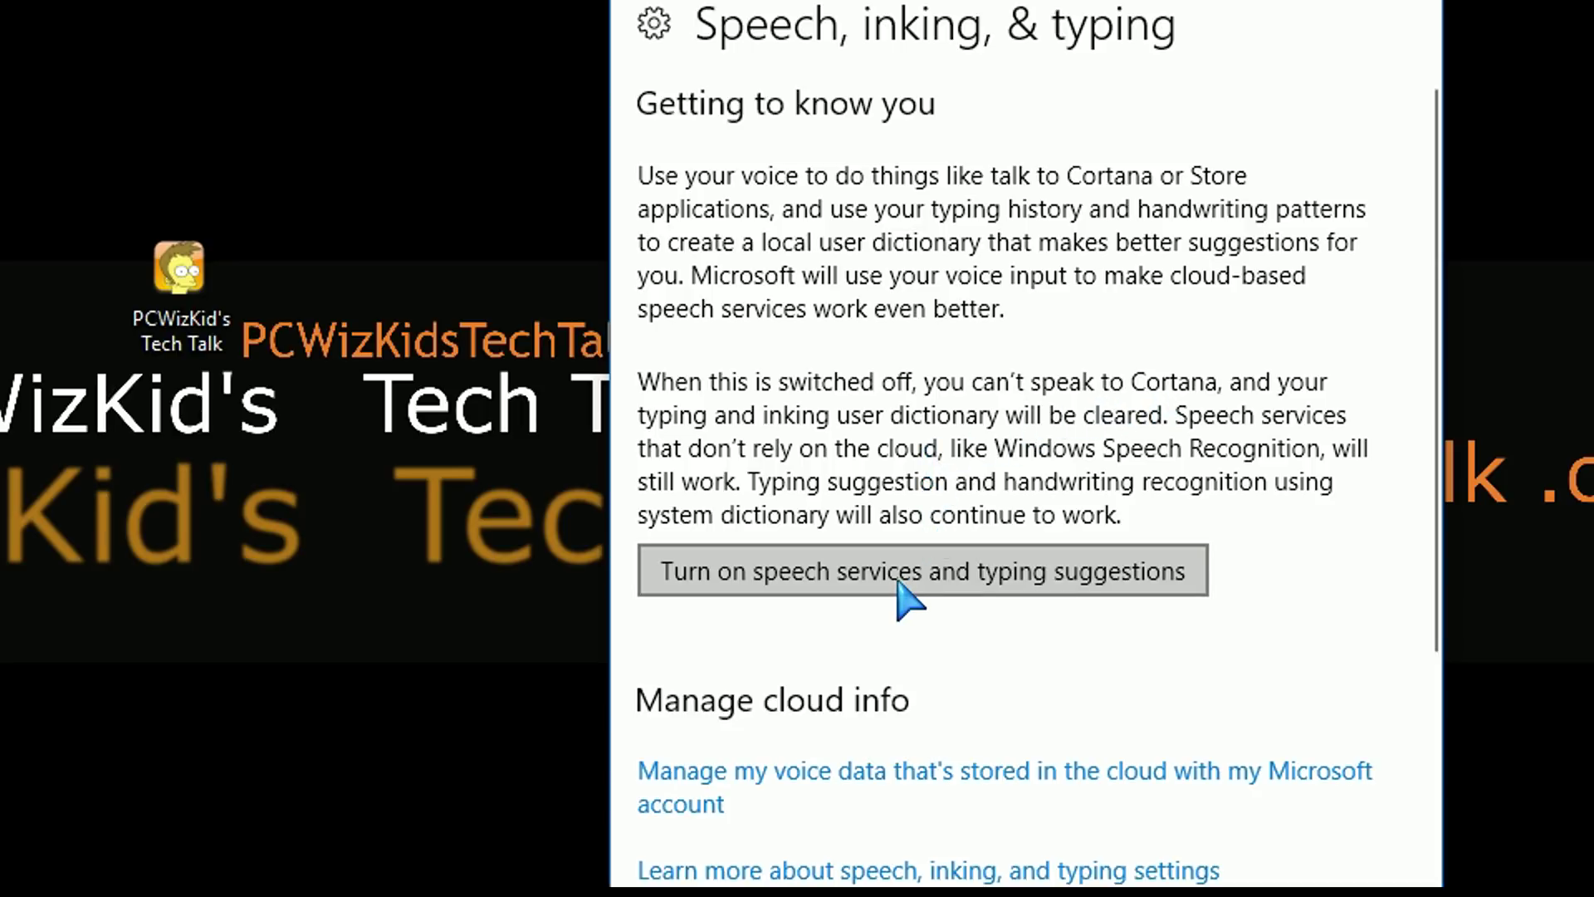
Scroll the Speech, inking & typing page to confirm speech services and typing suggestions are off.
scroll(946, 610, "down", 3)
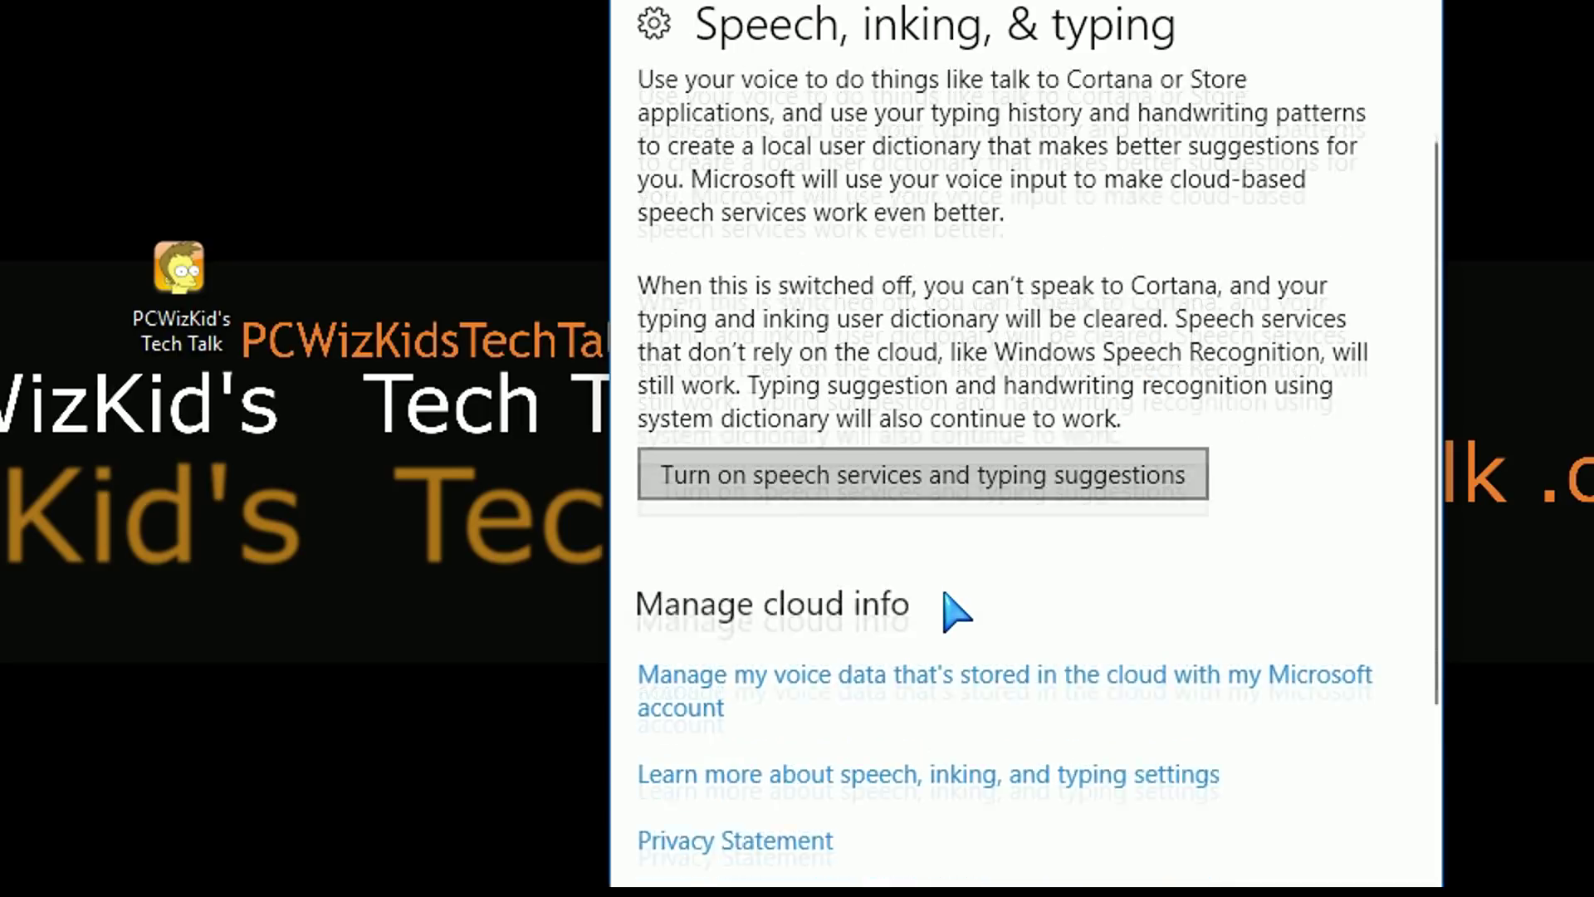
scroll(955, 614, "down", 2)
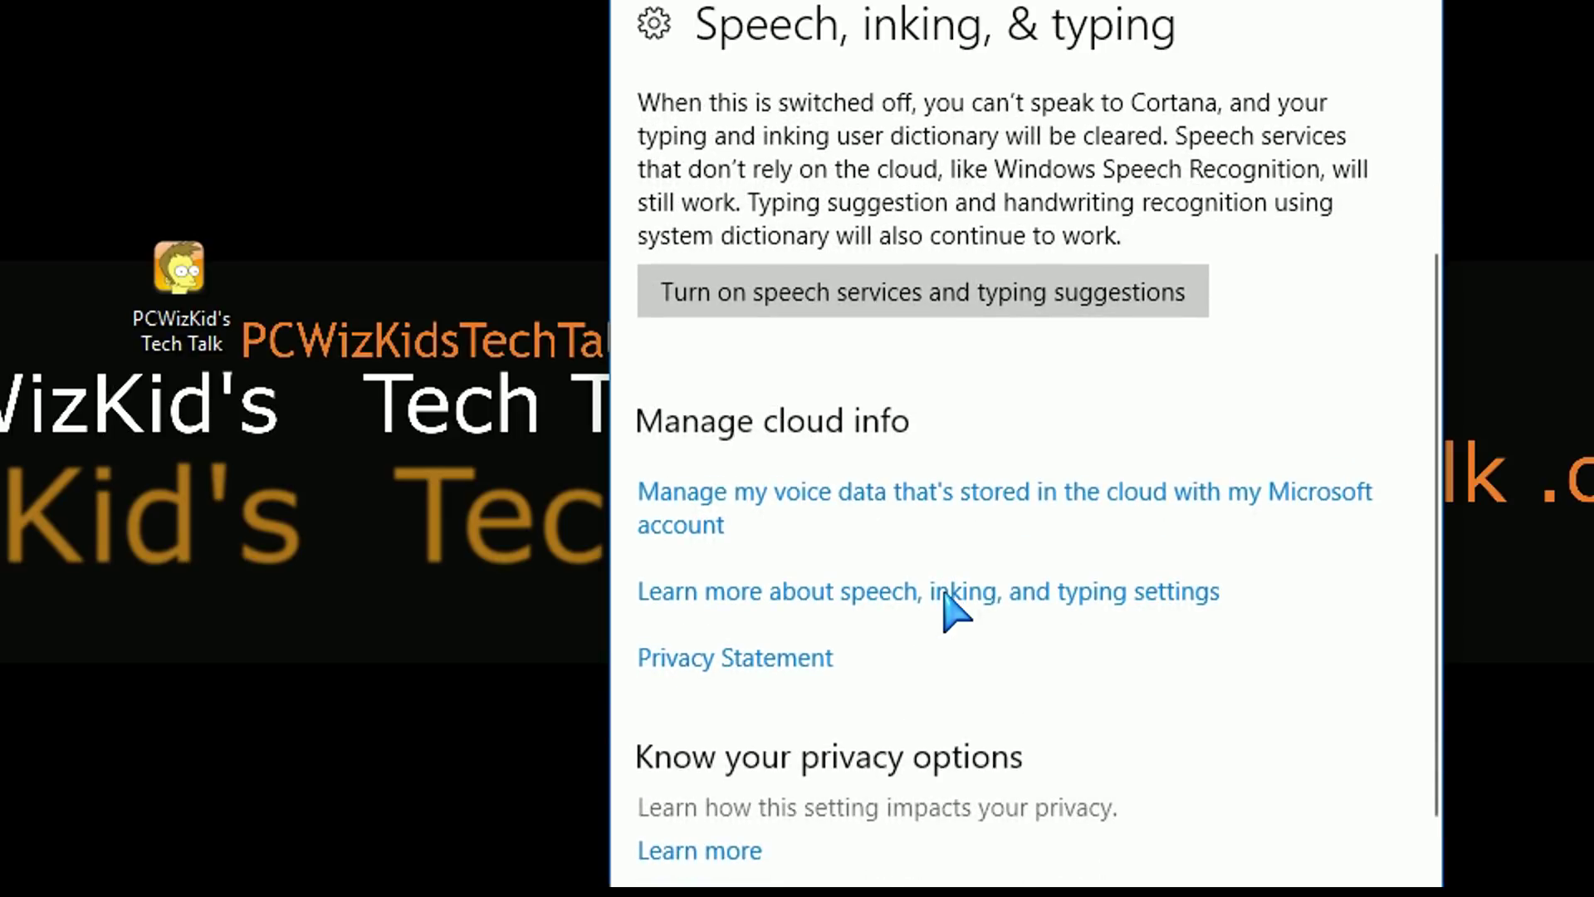
scroll(954, 612, "down", 2)
scroll(954, 613, "down", 1)
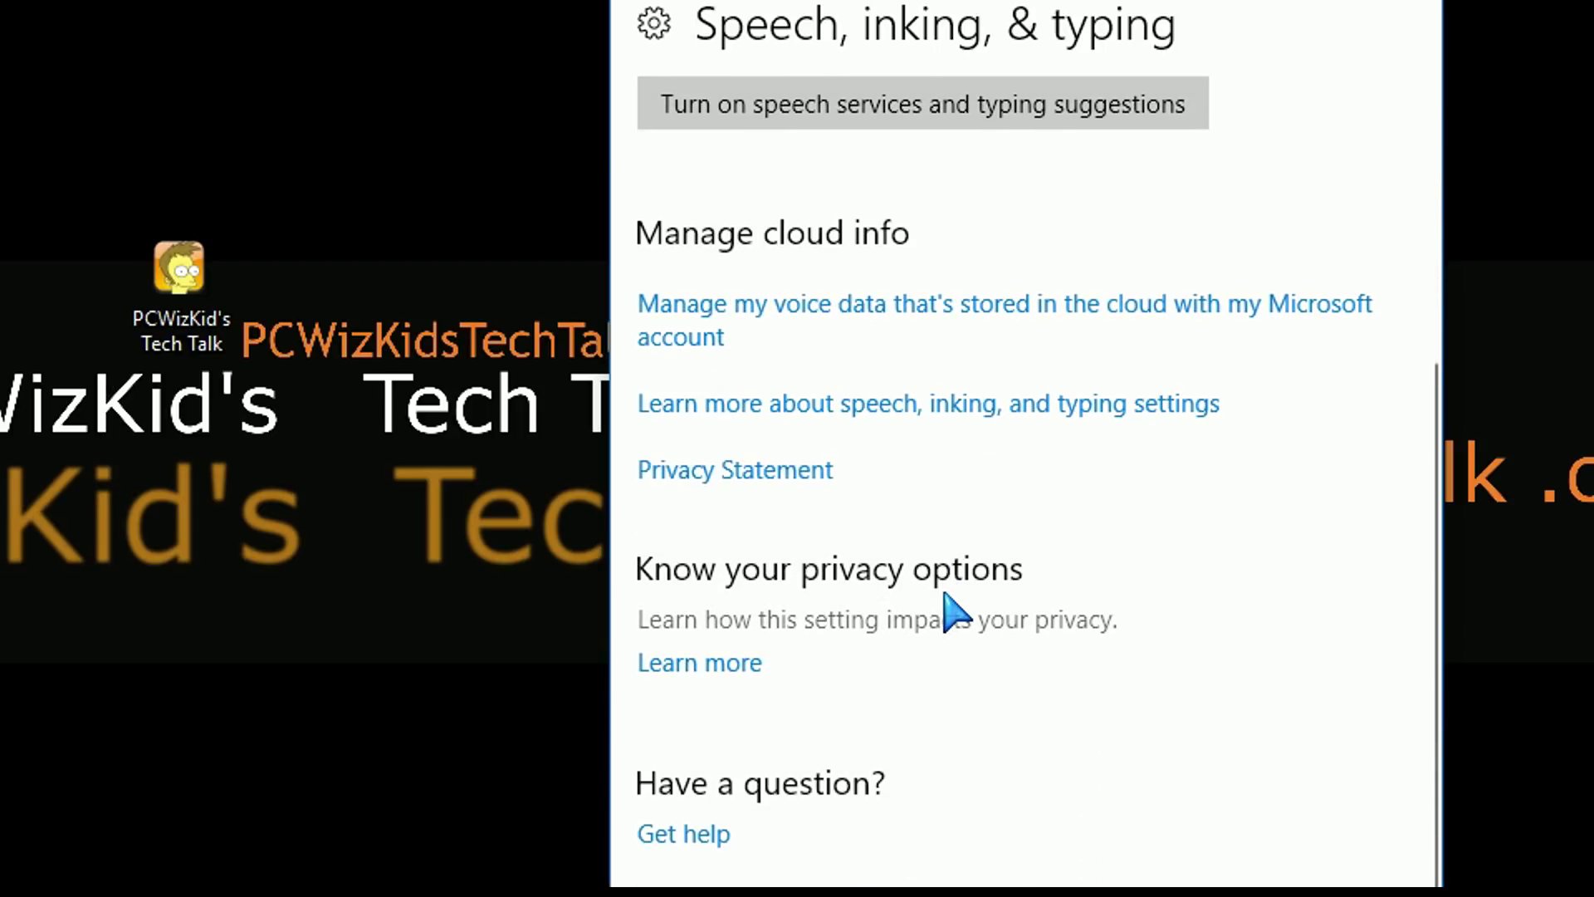
scroll(955, 613, "down", 1)
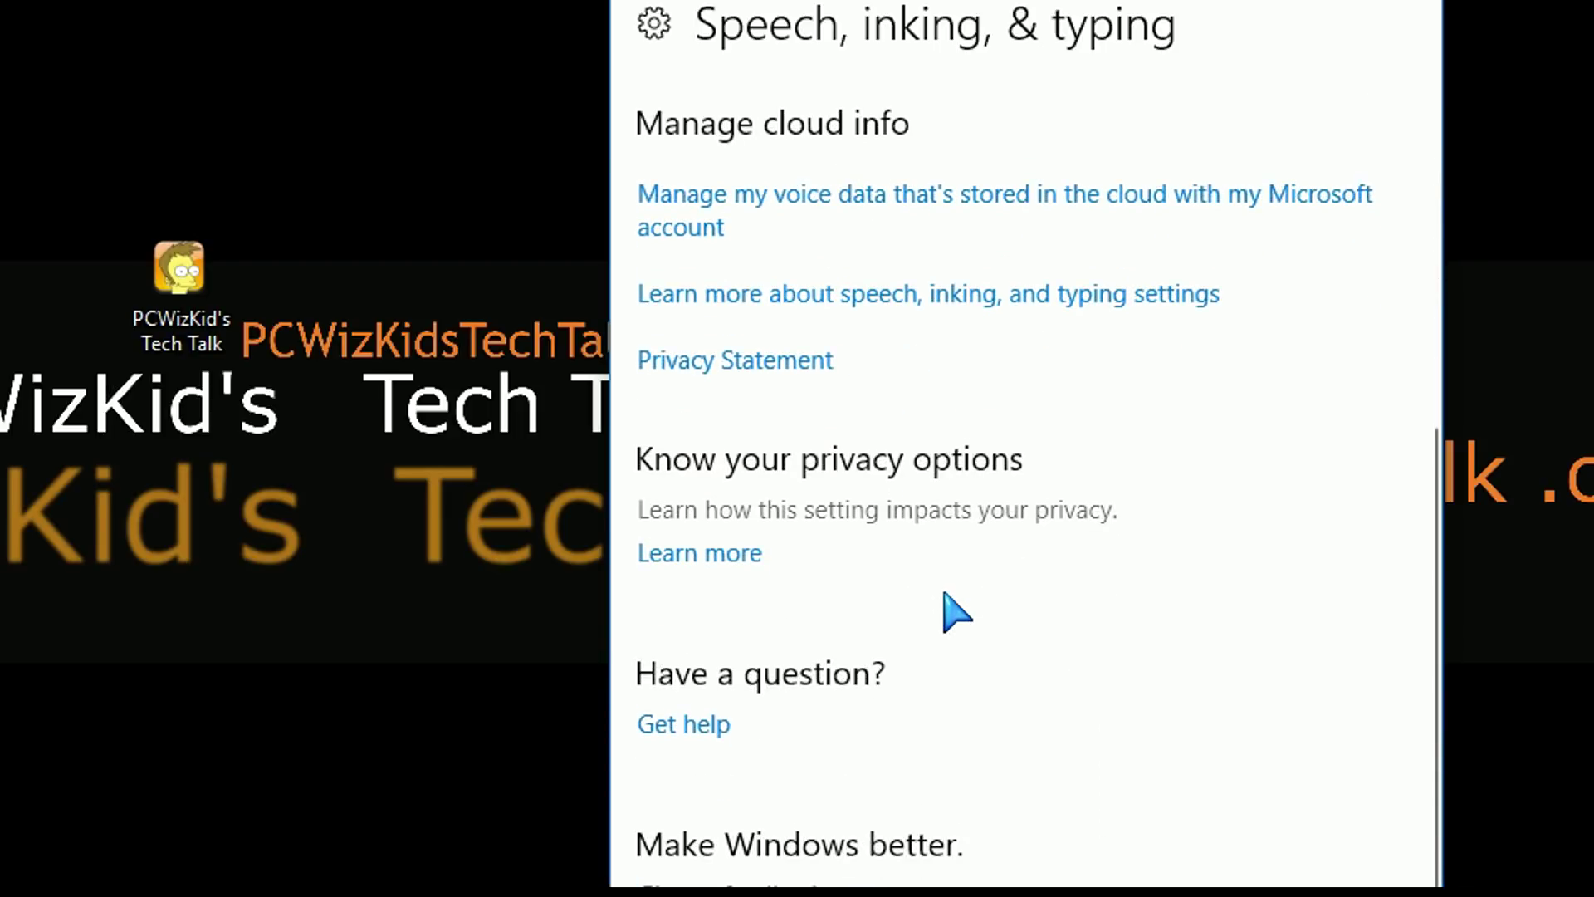
scroll(947, 594, "up", 5)
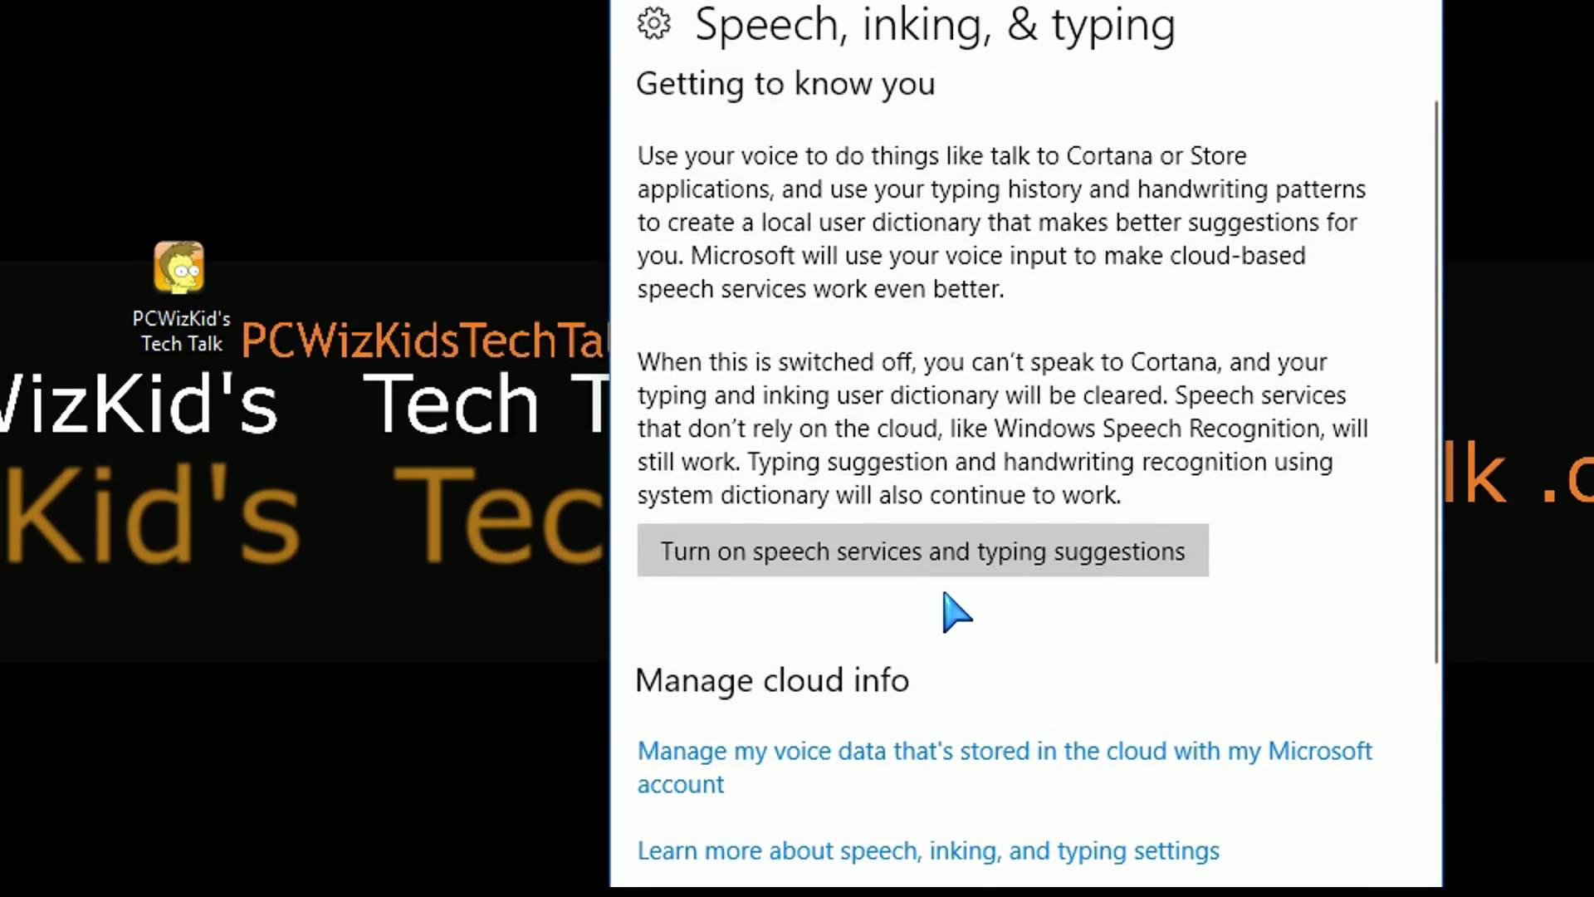
scroll(945, 594, "up", 1)
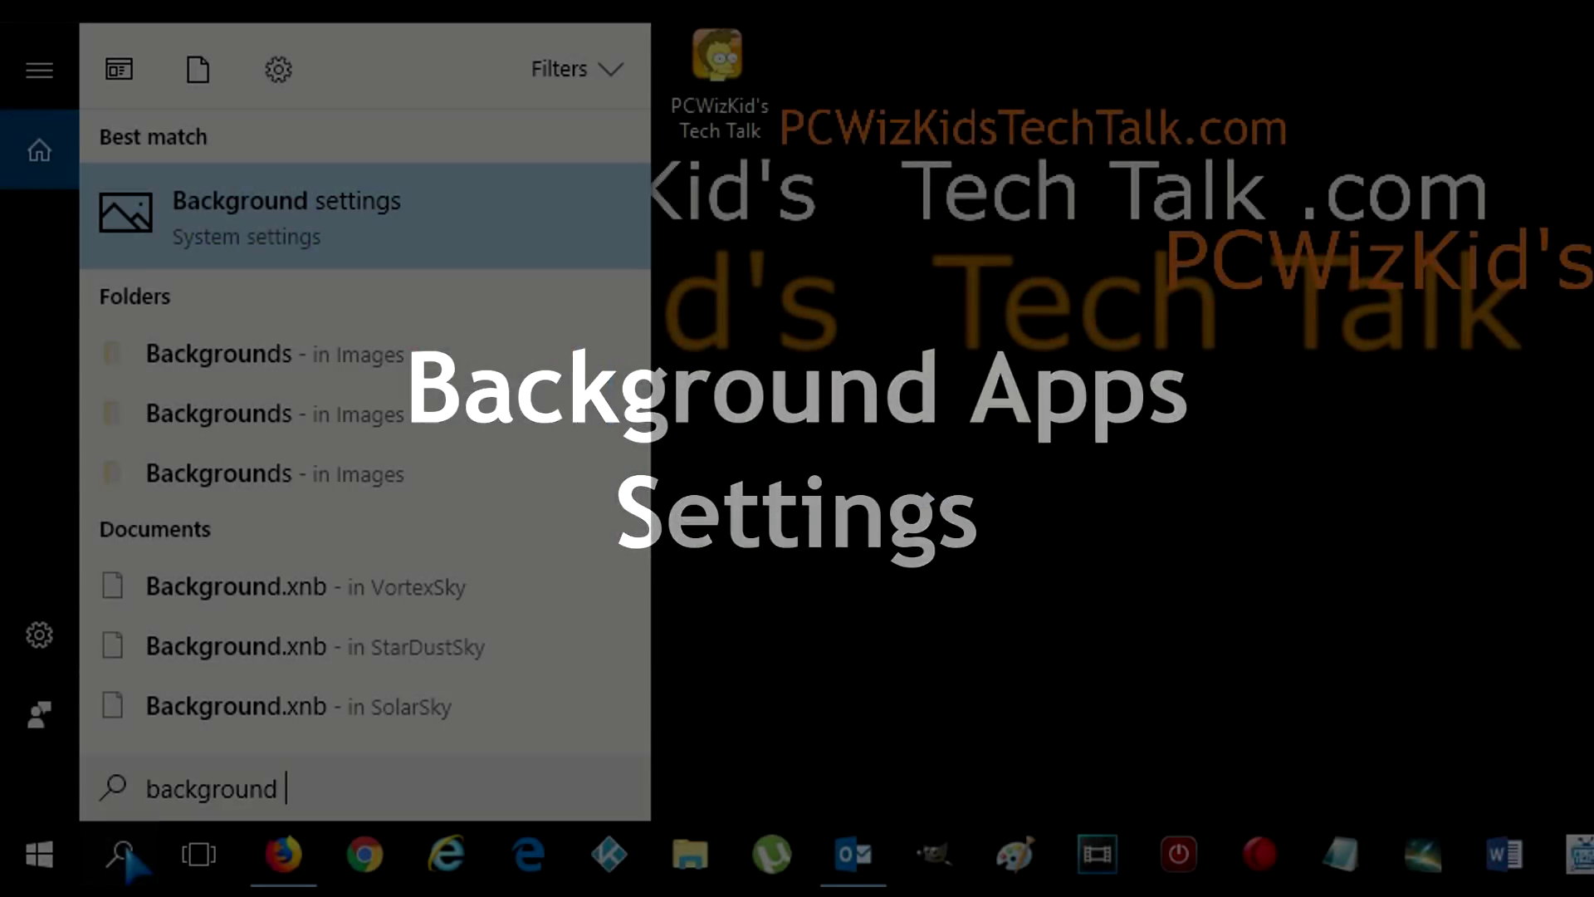
Search 'background app' and confirm every app in the Background apps list is off.
type("app")
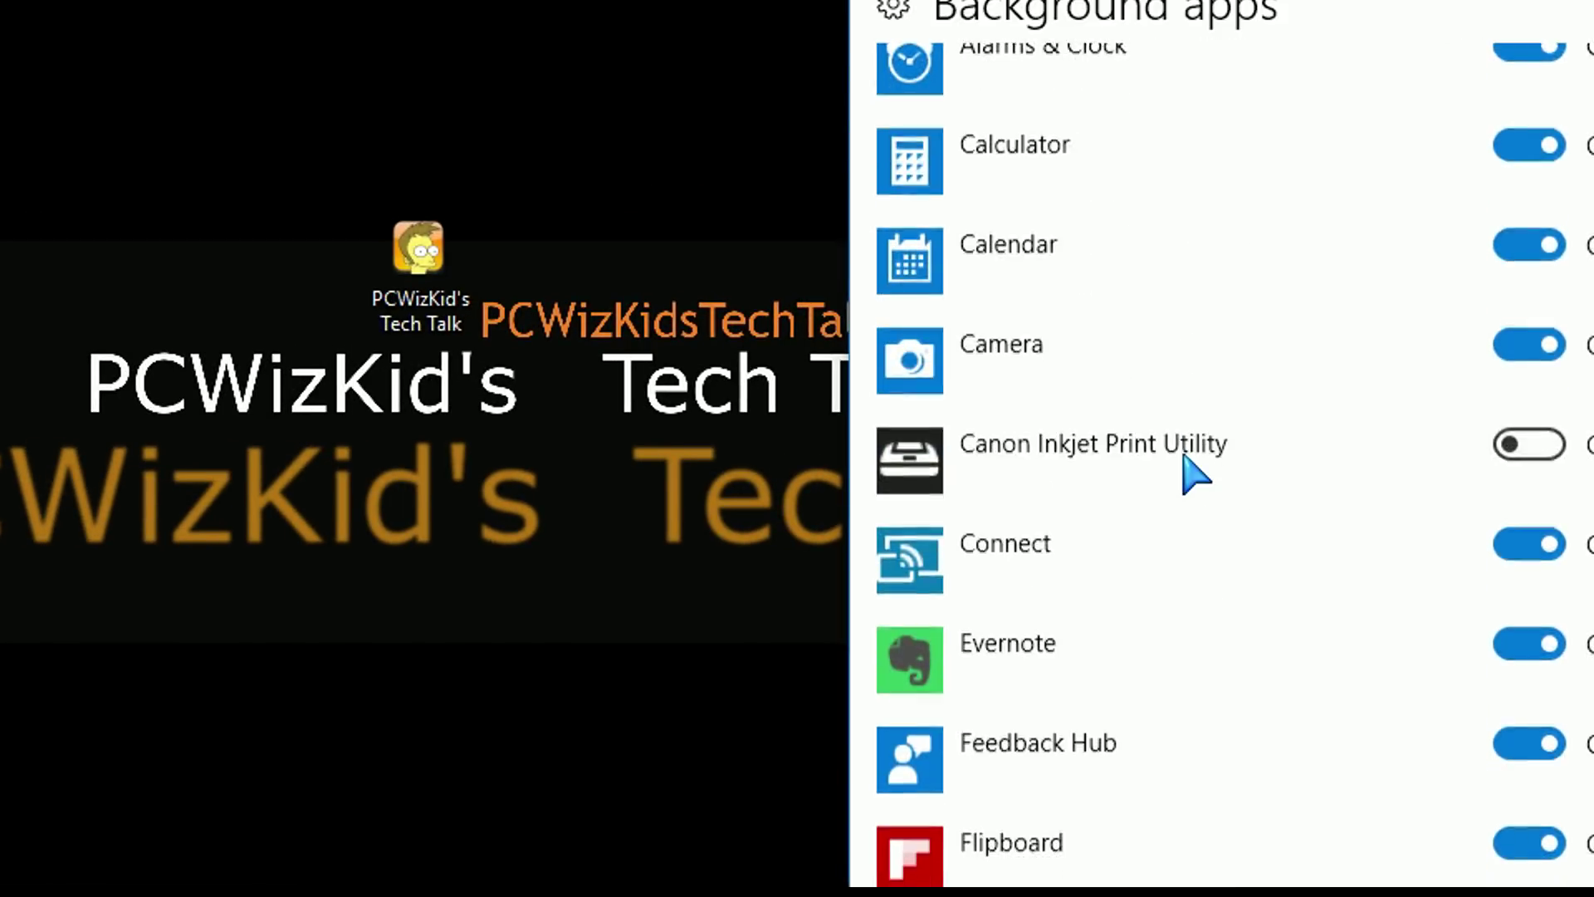
scroll(1195, 473, "down", 6)
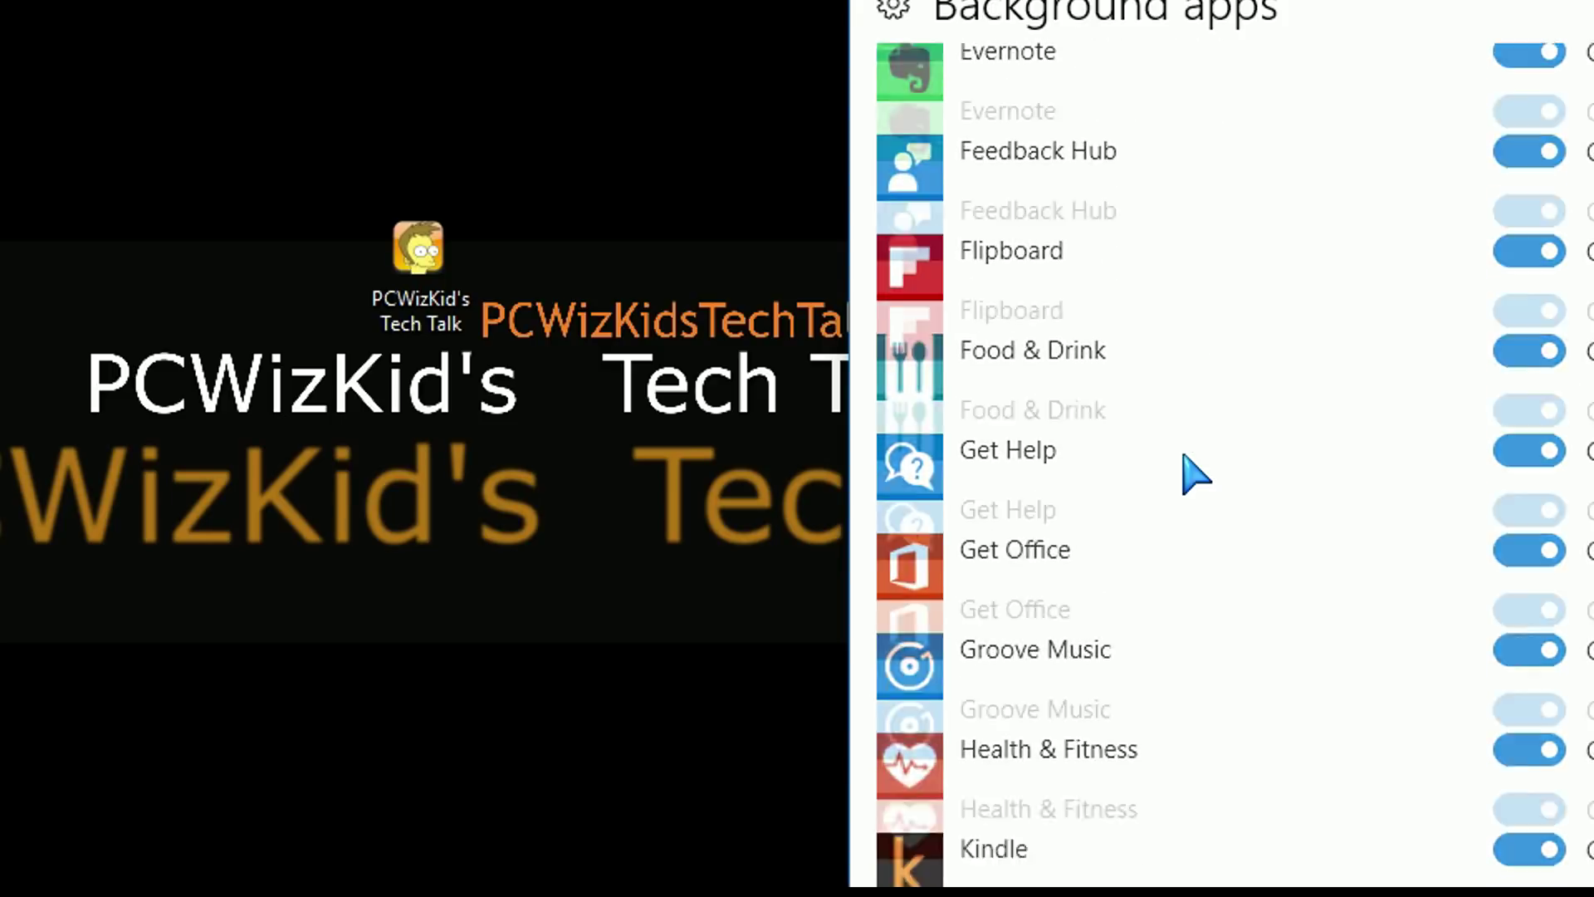
scroll(1195, 473, "down", 8)
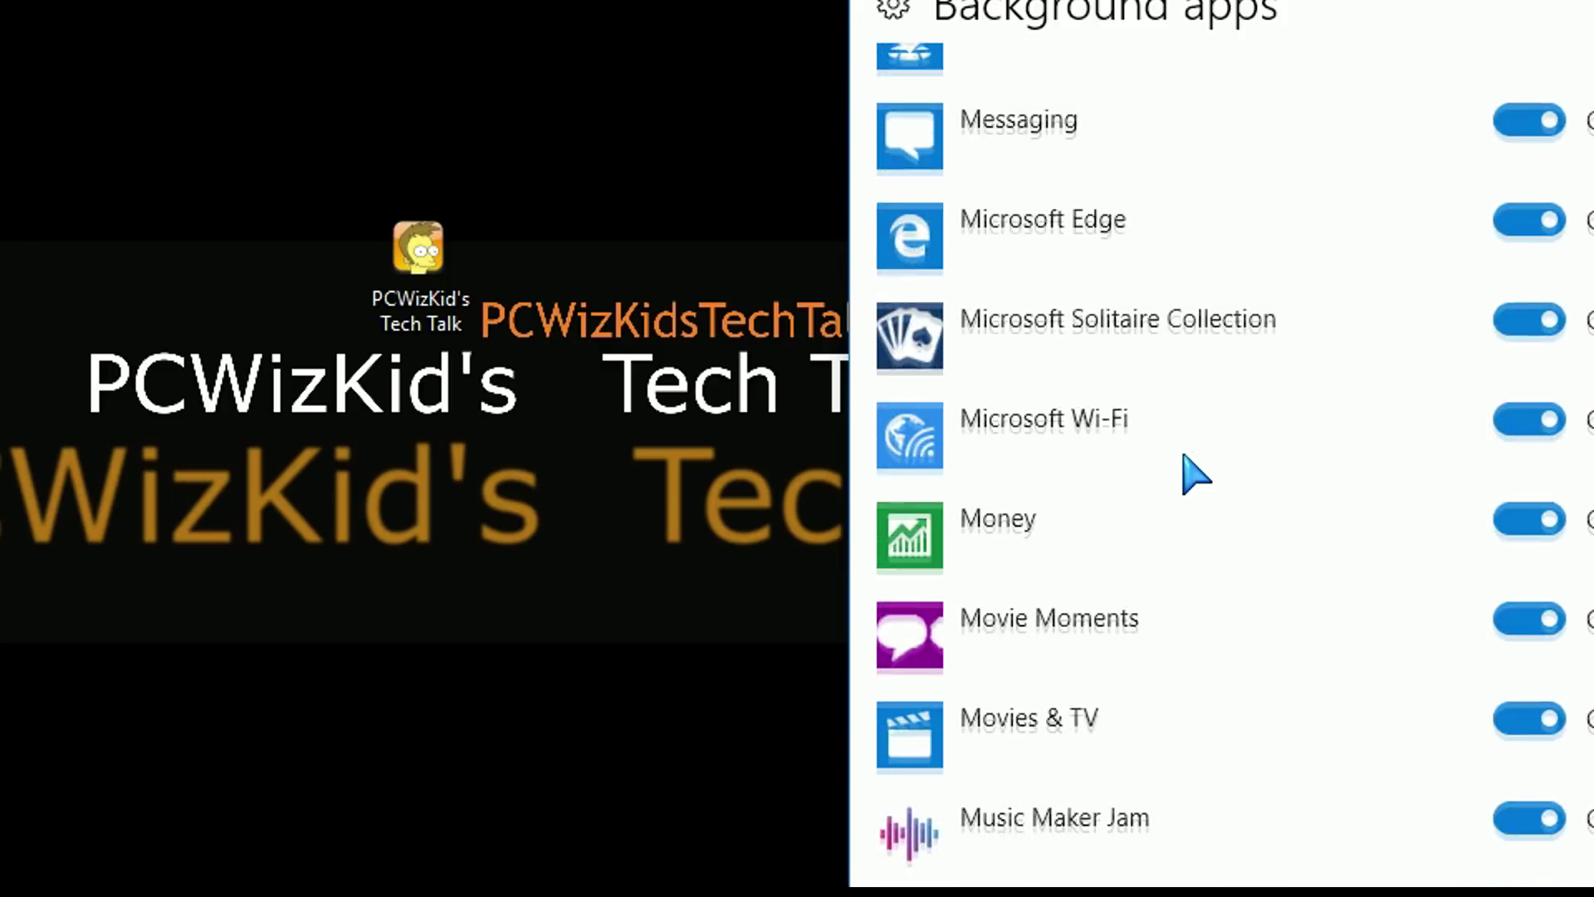
scroll(1195, 474, "down", 10)
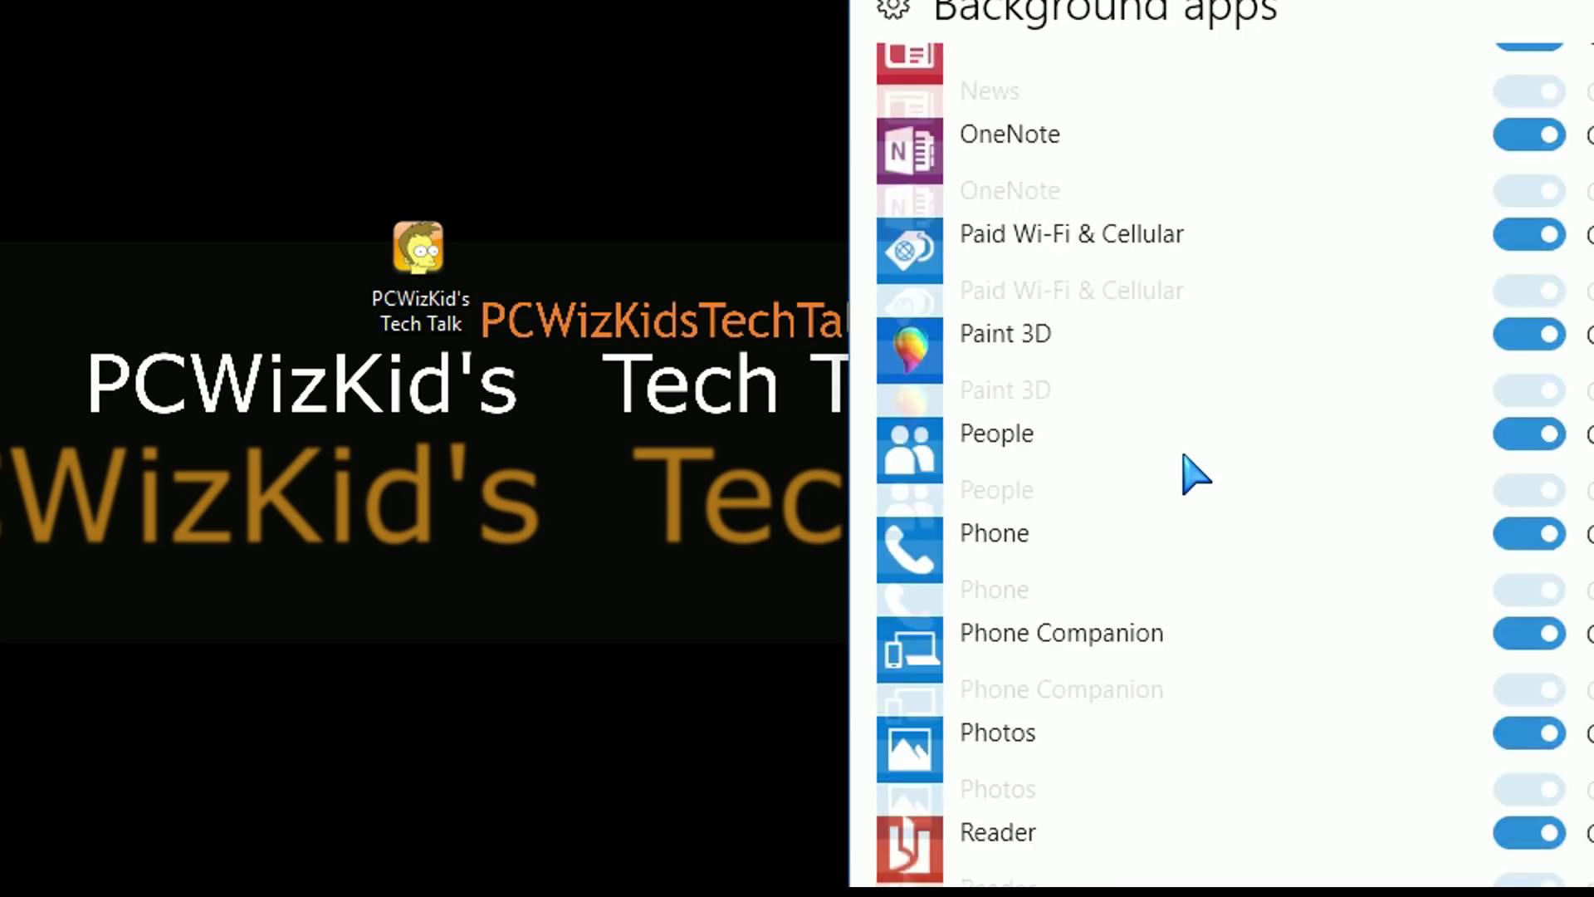
scroll(1195, 473, "down", 12)
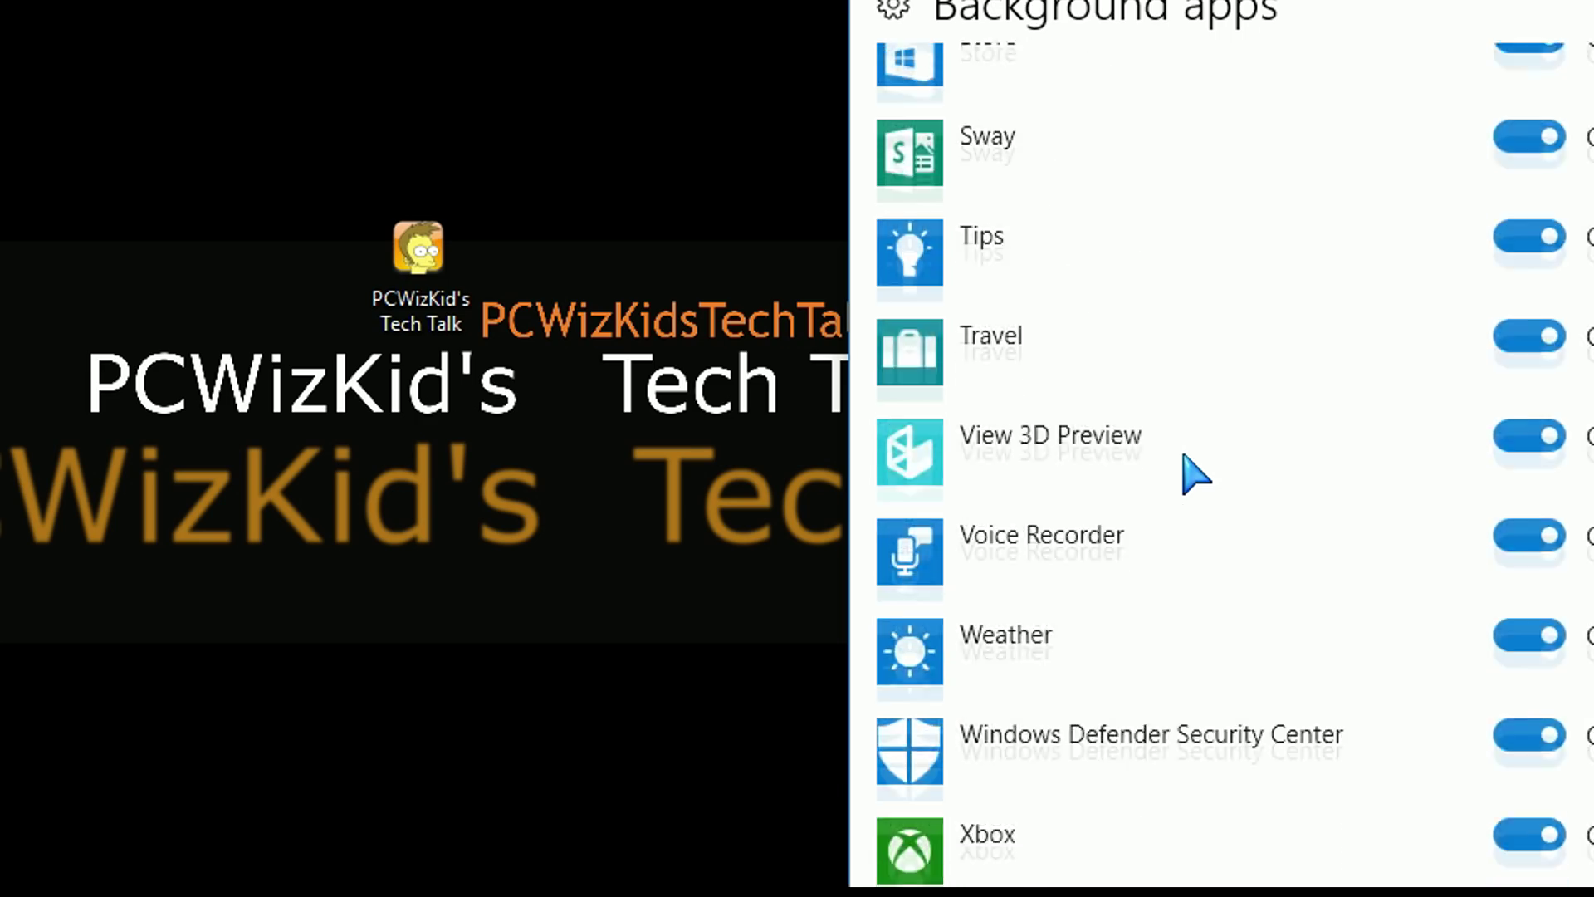
scroll(1196, 475, "down", 2)
scroll(1195, 475, "up", 15)
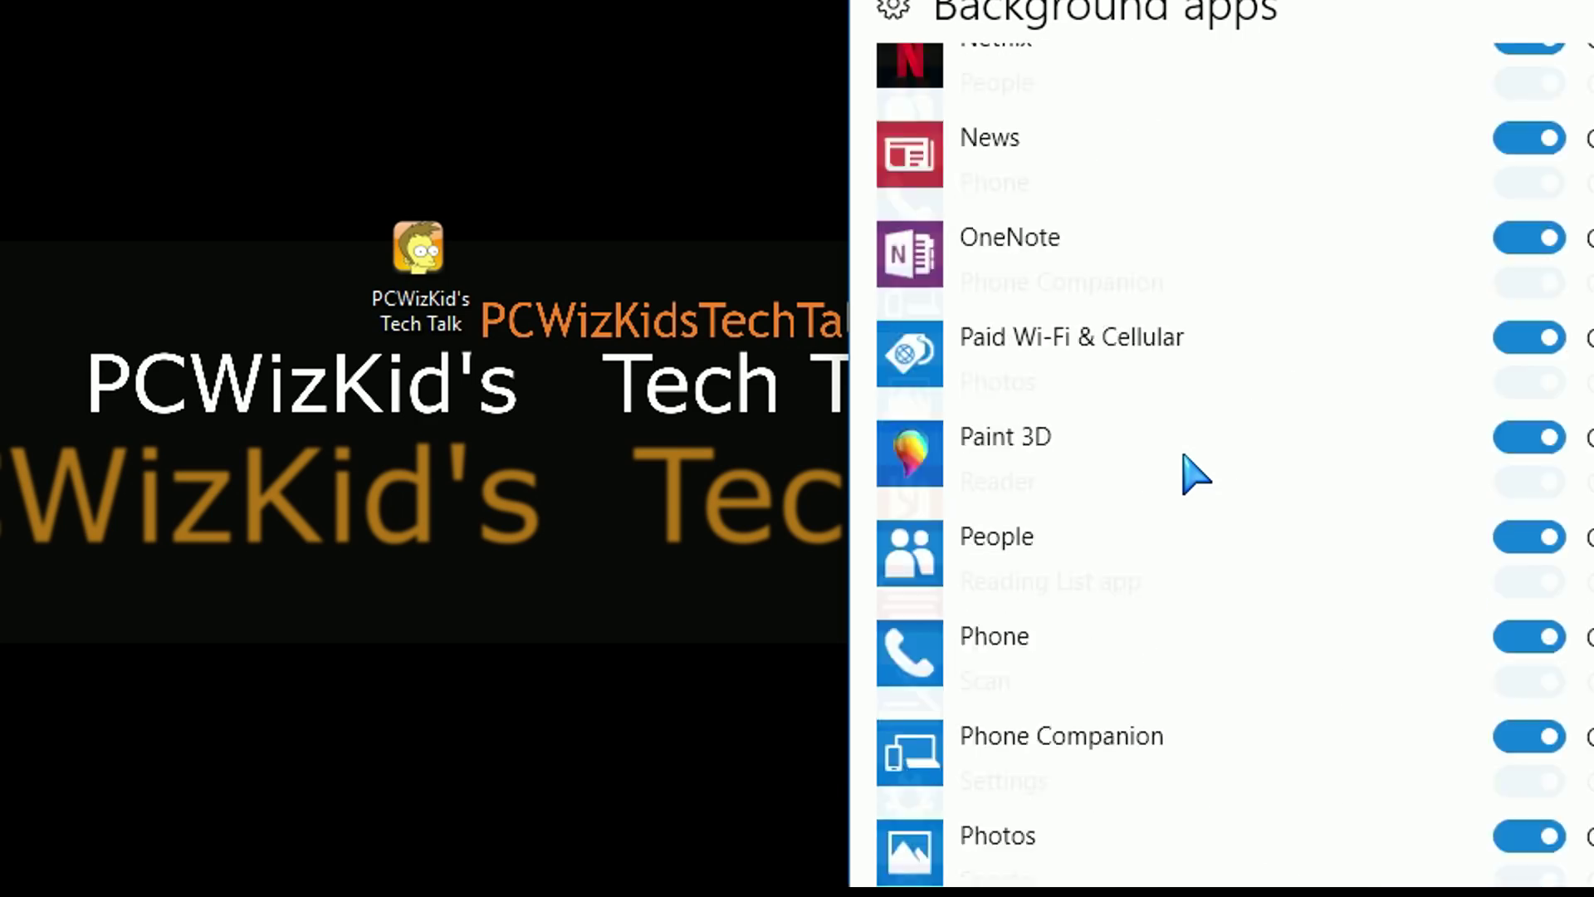
scroll(1195, 475, "up", 10)
scroll(1192, 473, "down", 1)
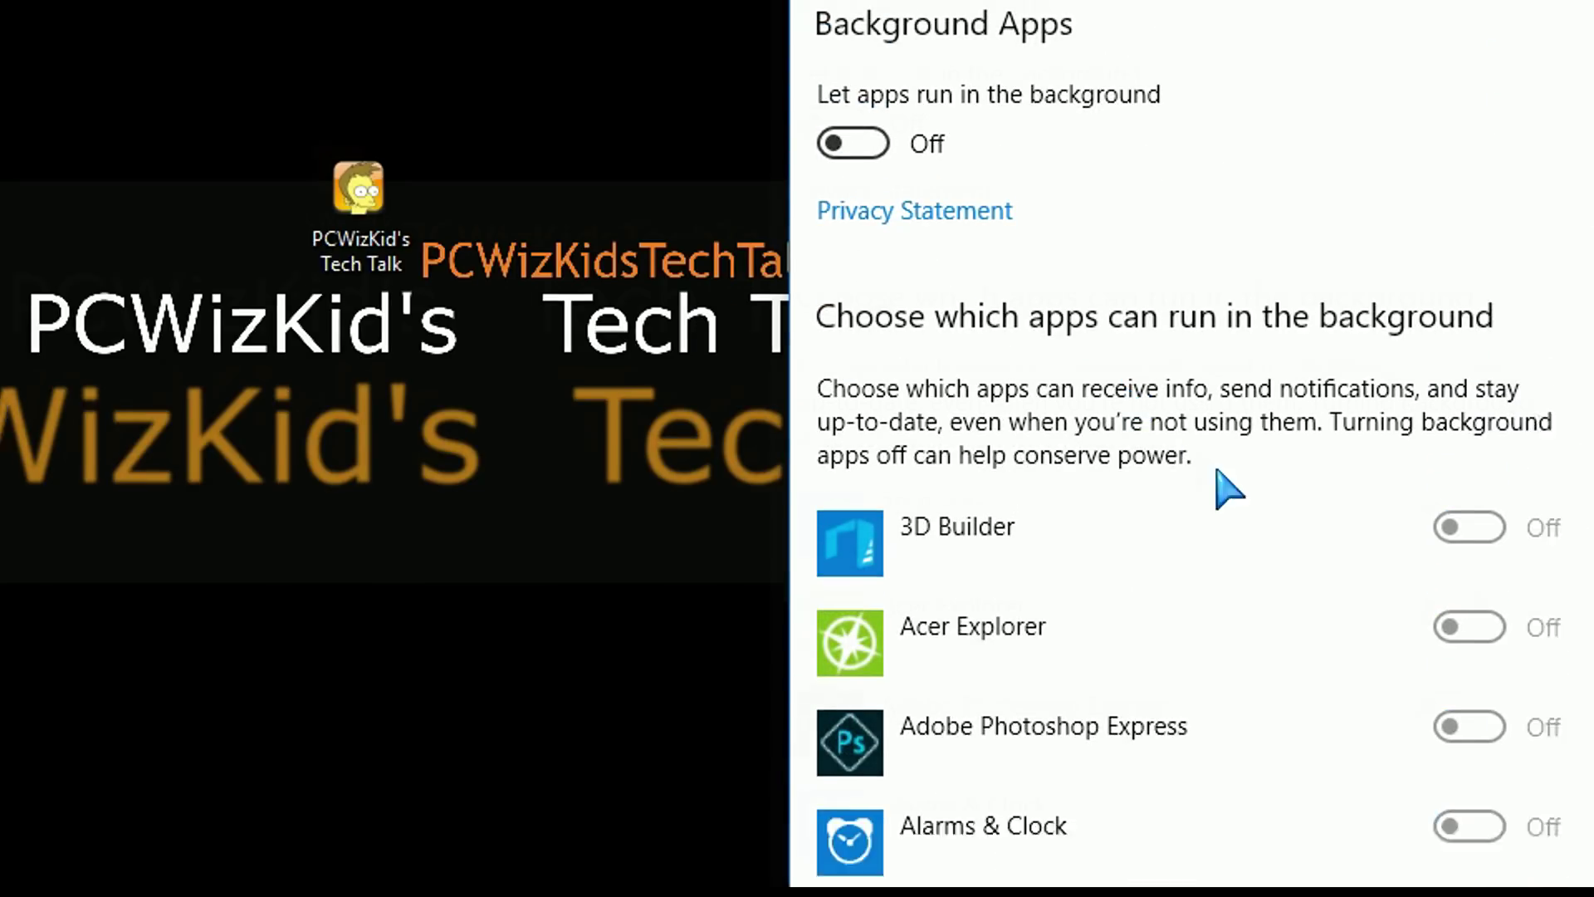
scroll(1286, 548, "down", 3)
scroll(1197, 453, "down", 12)
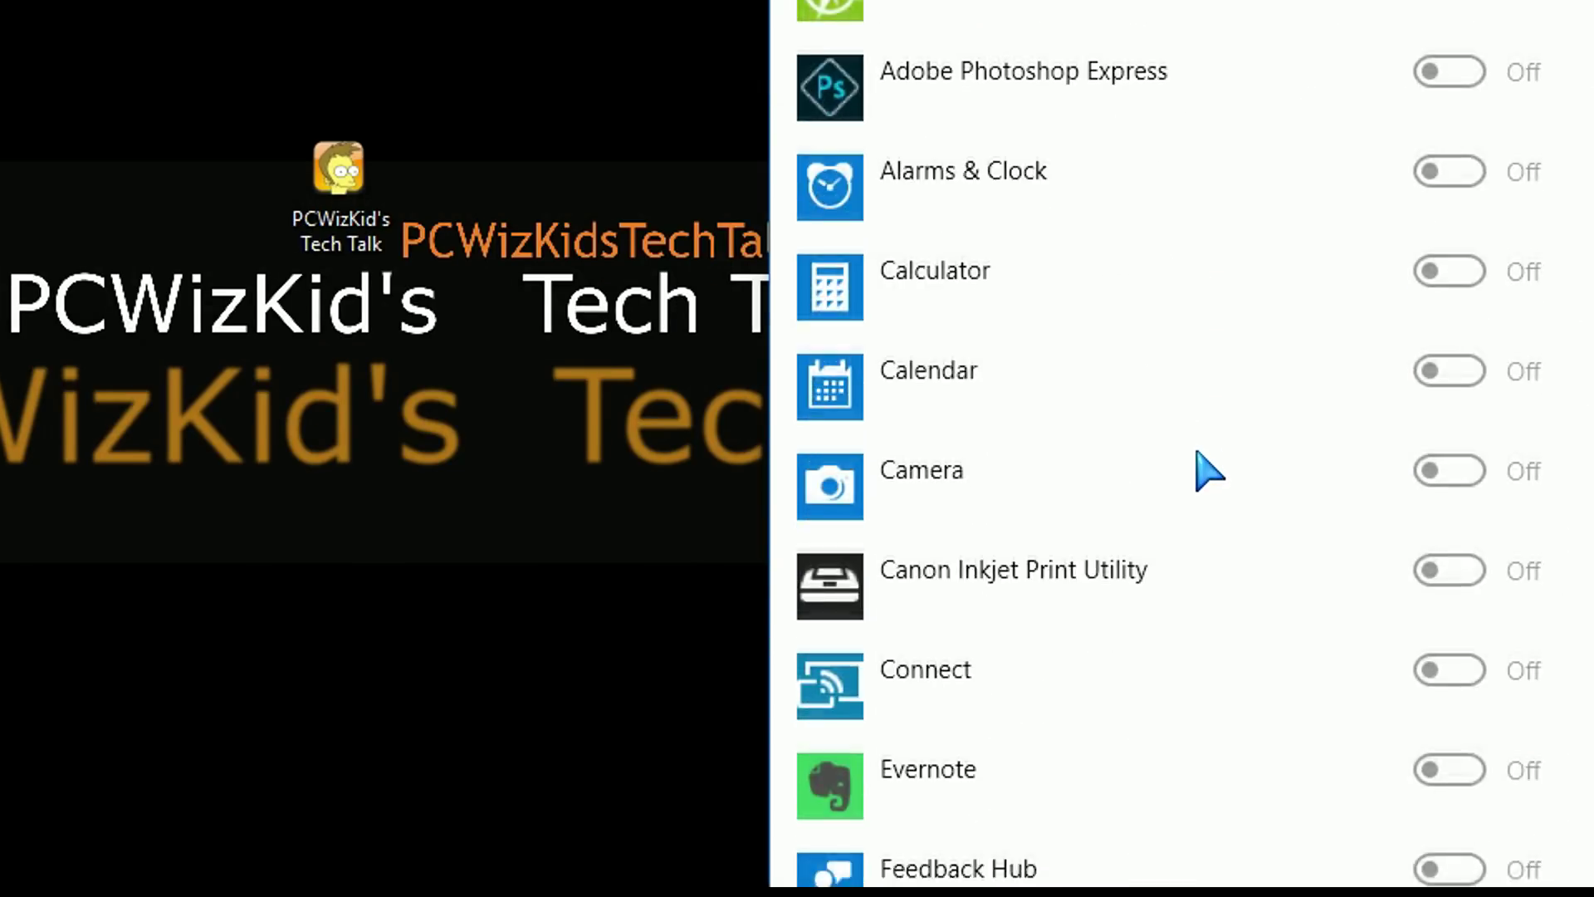
scroll(1197, 453, "down", 18)
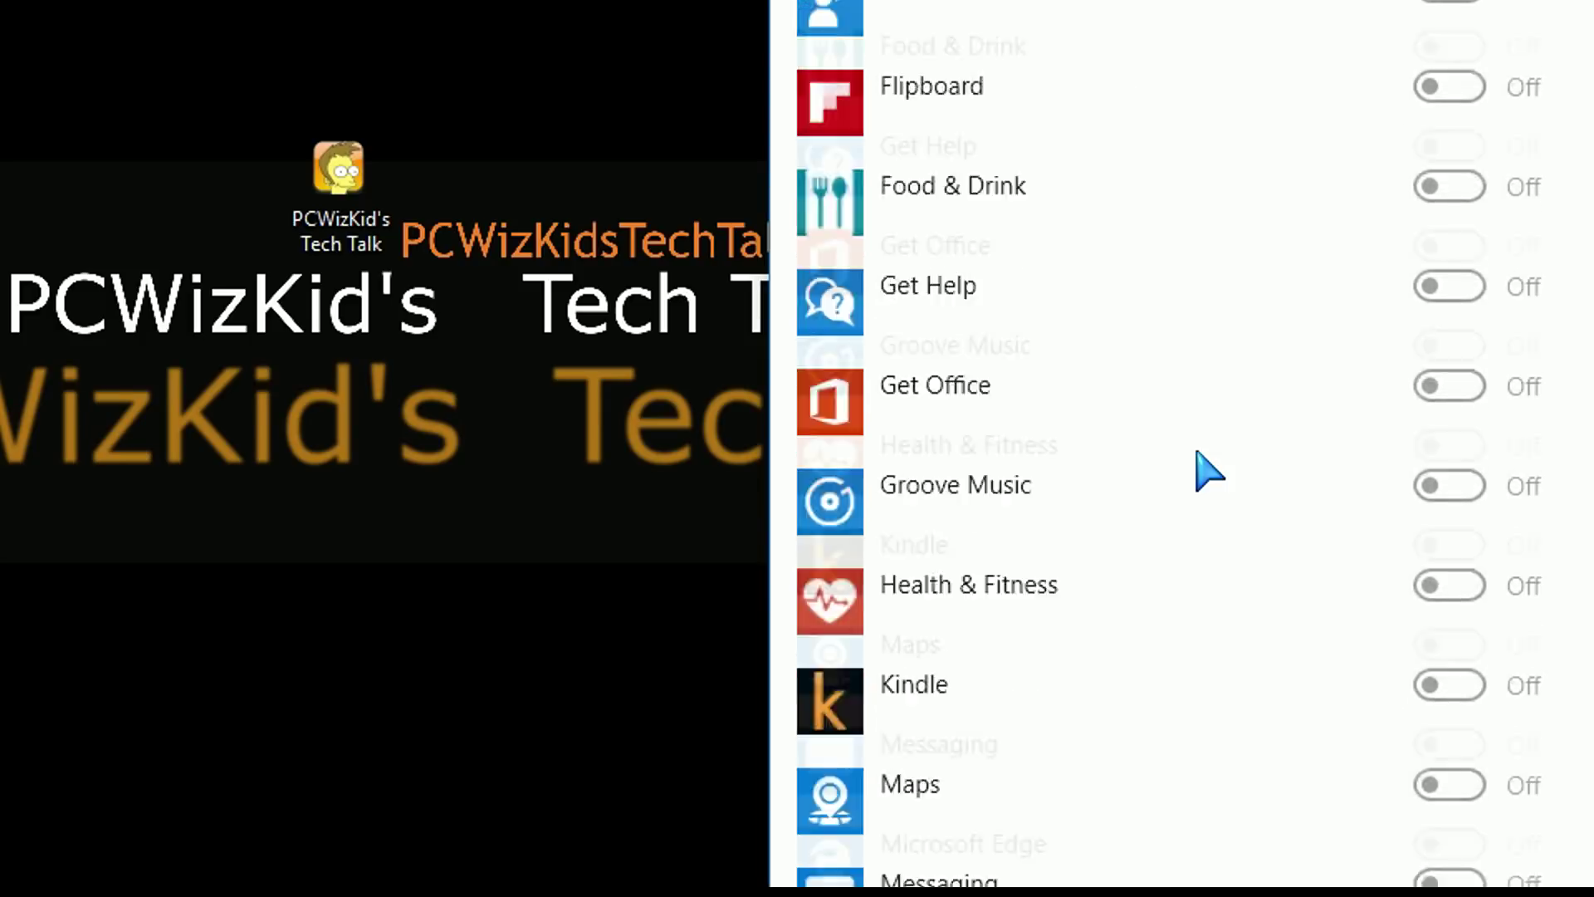
scroll(1197, 453, "down", 1)
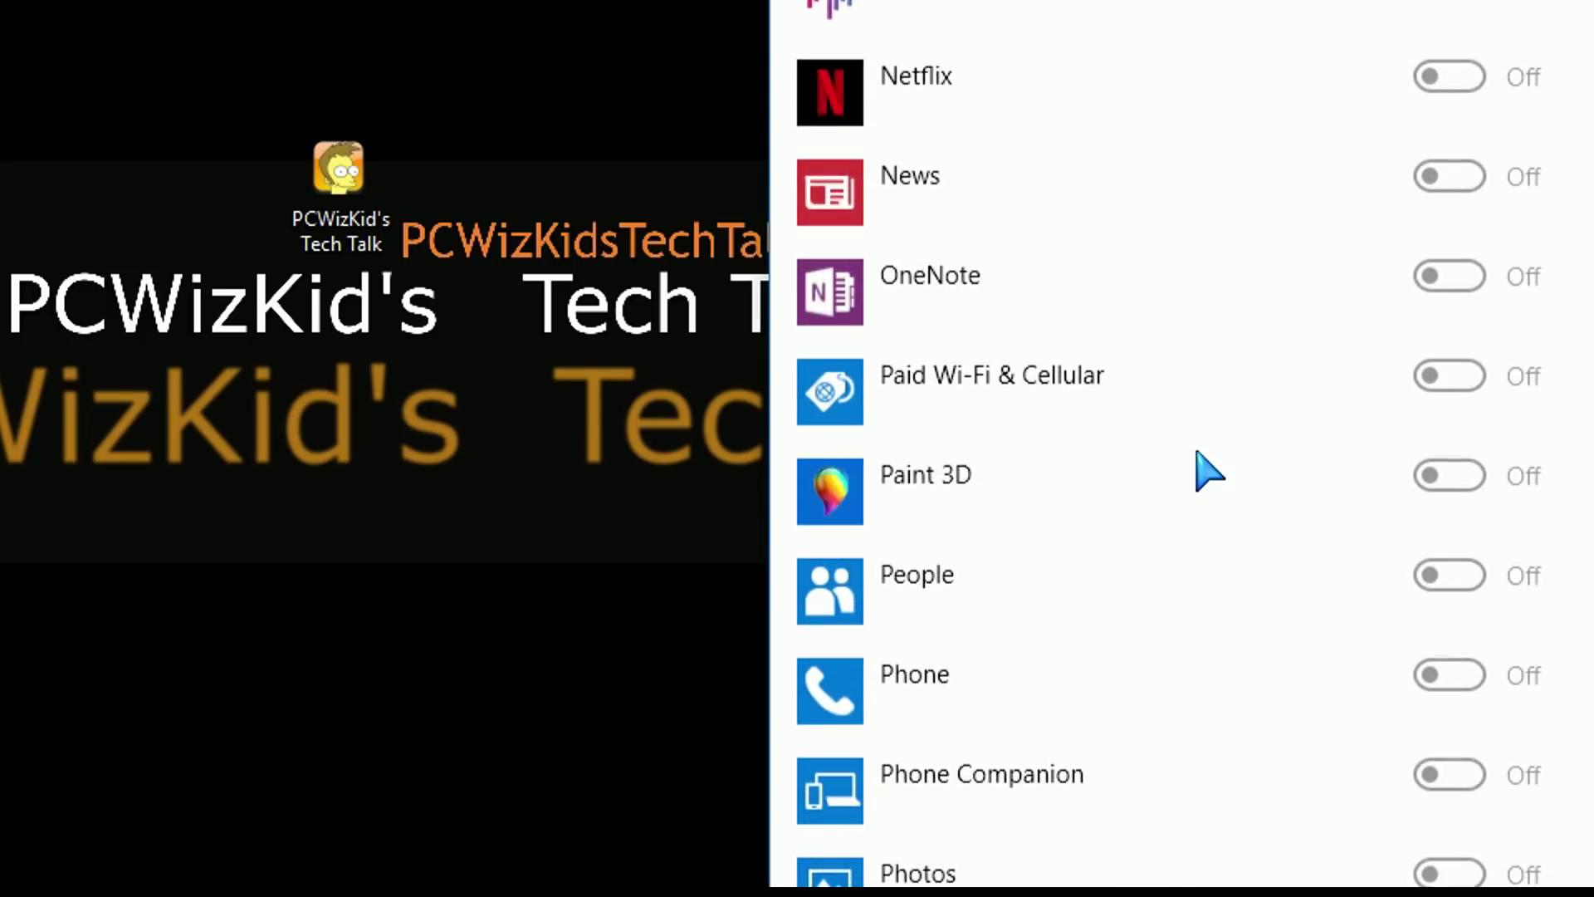
scroll(1197, 453, "up", 15)
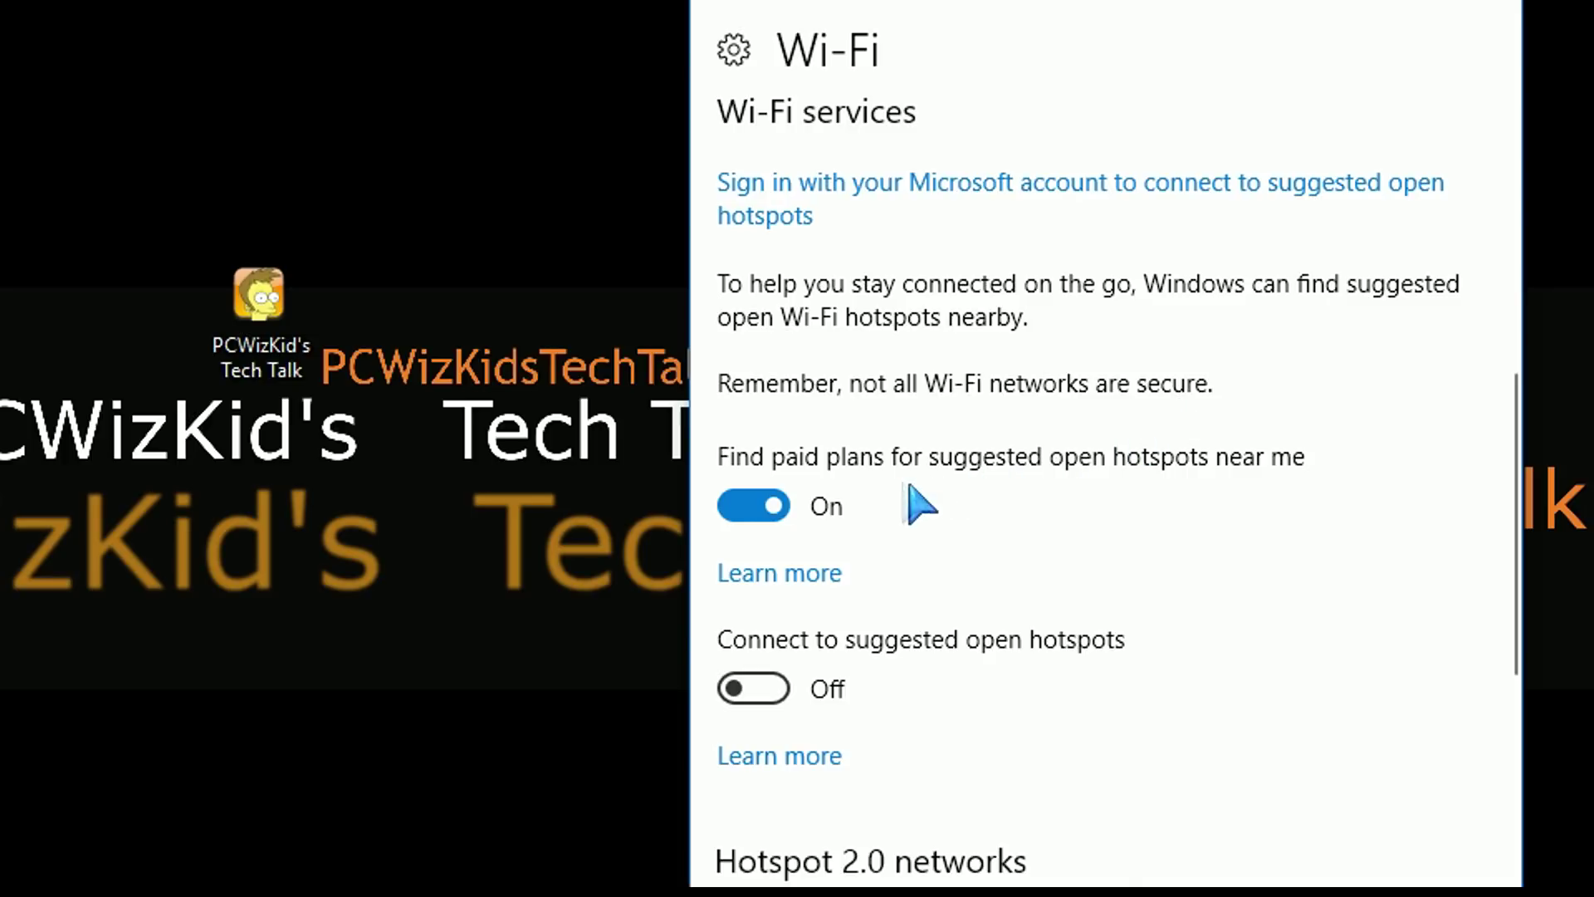
Turn off 'Find paid plans' in Wi-Fi settings and confirm suggested open hotspots stay off.
left_click(743, 506)
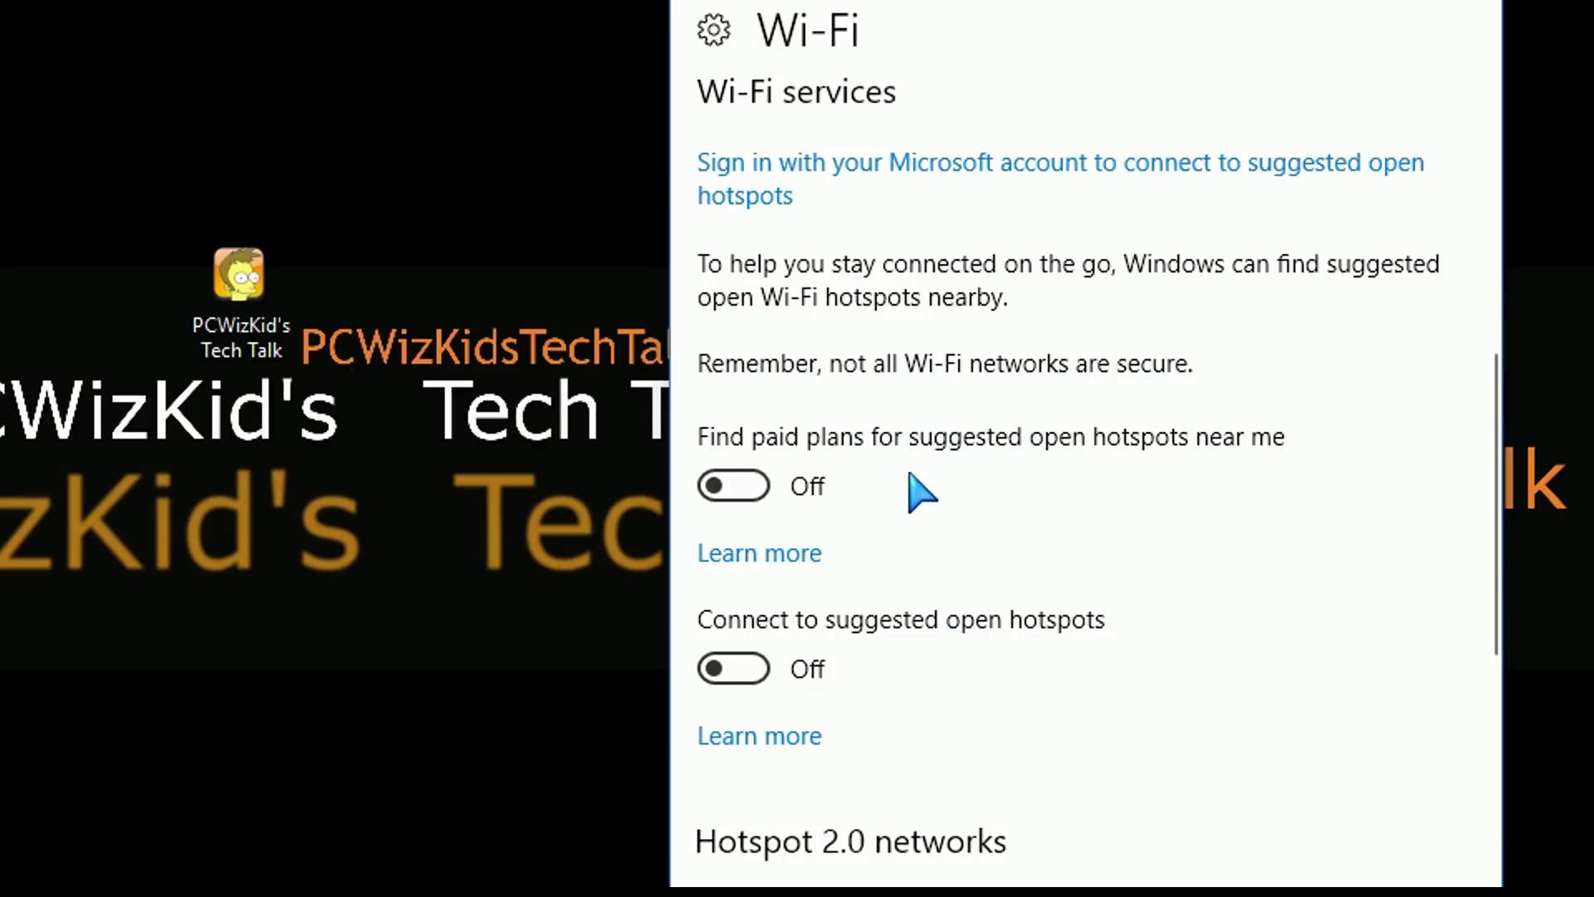
scroll(915, 487, "down", 5)
scroll(915, 487, "down", 2)
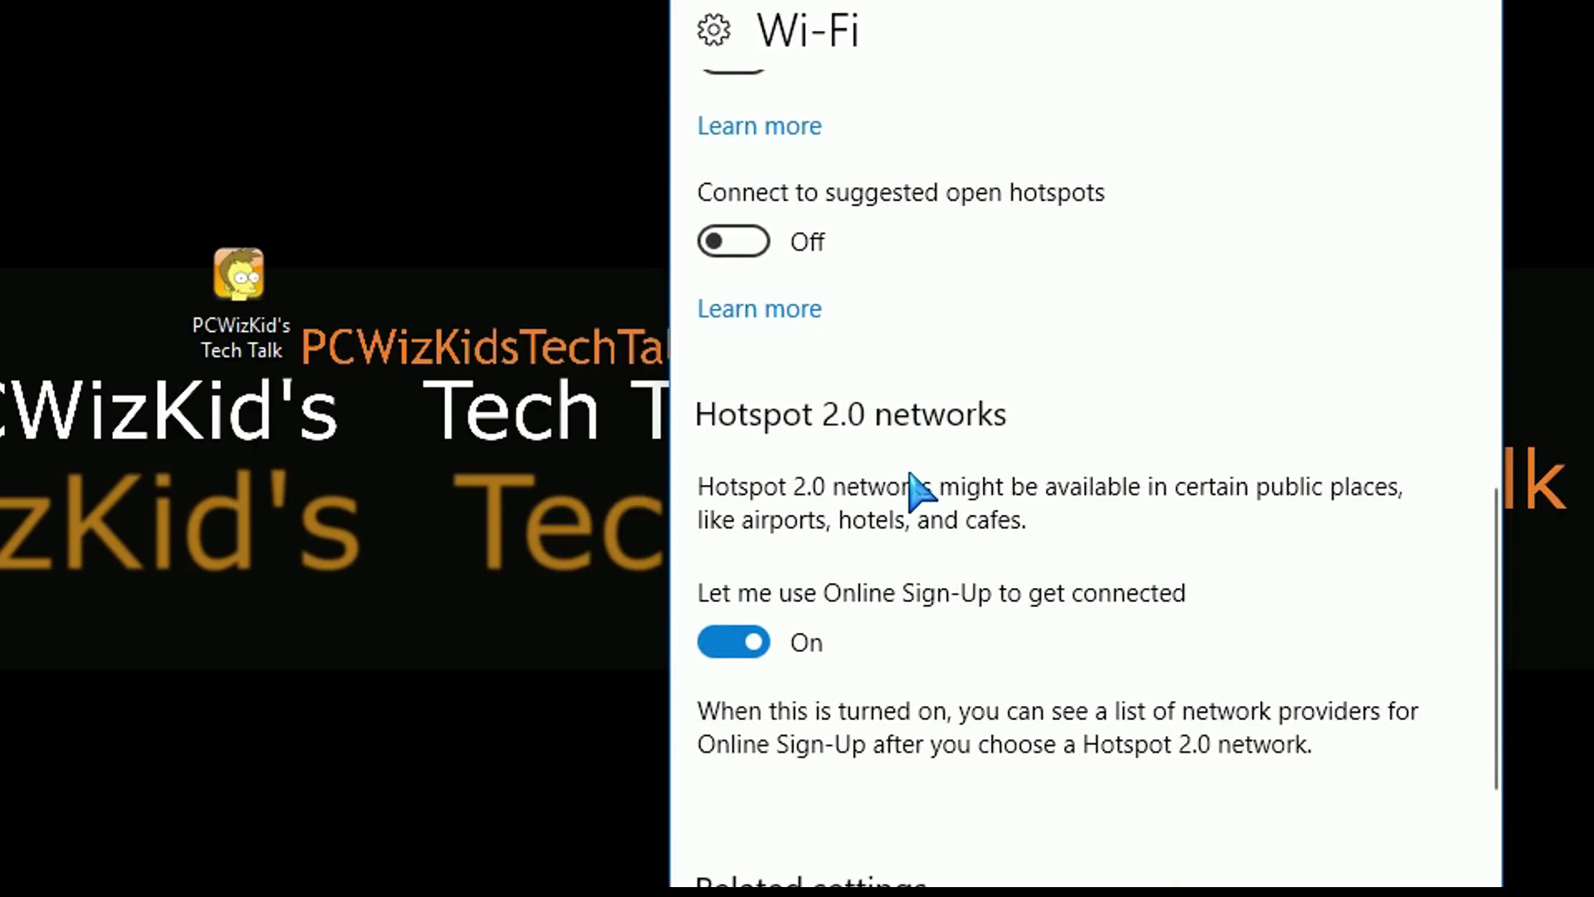
scroll(915, 488, "down", 2)
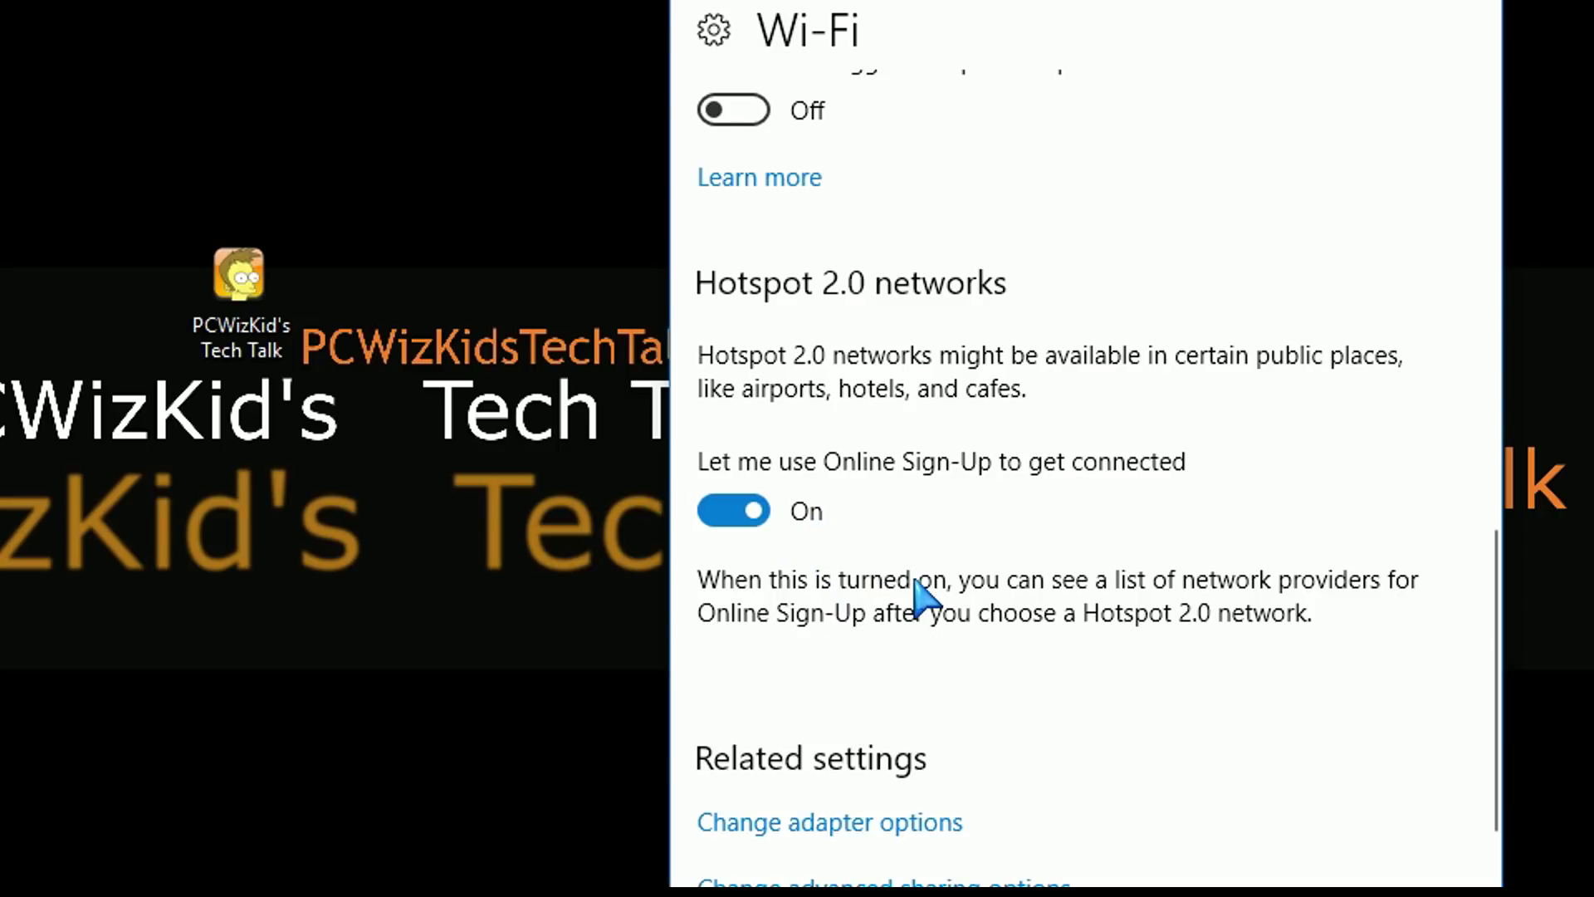
scroll(917, 591, "down", 1)
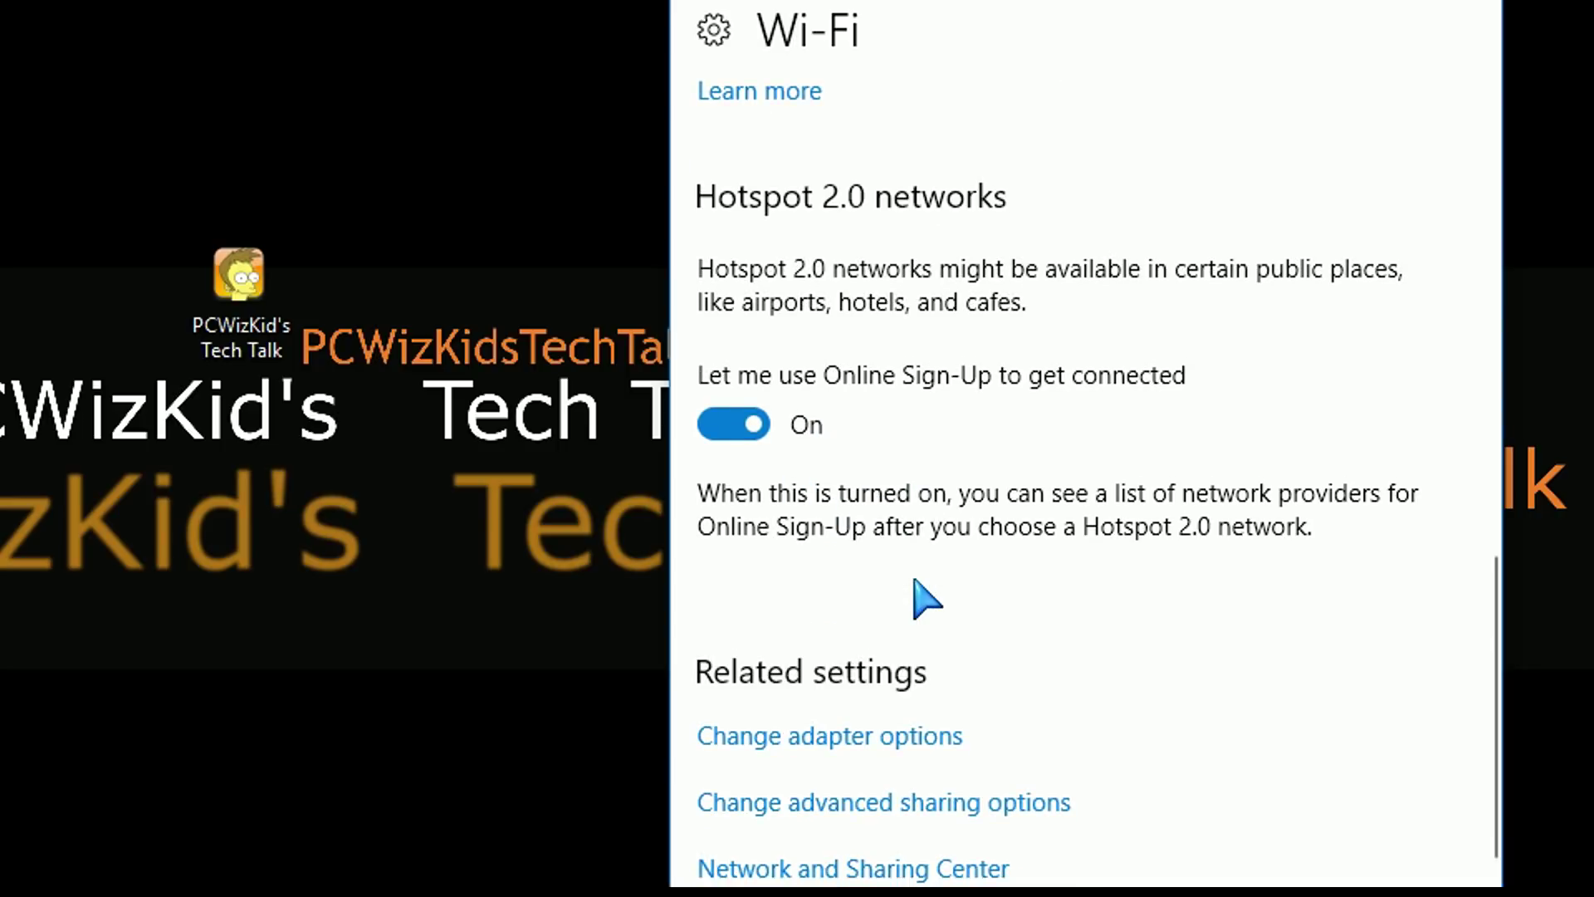
scroll(914, 579, "up", 1)
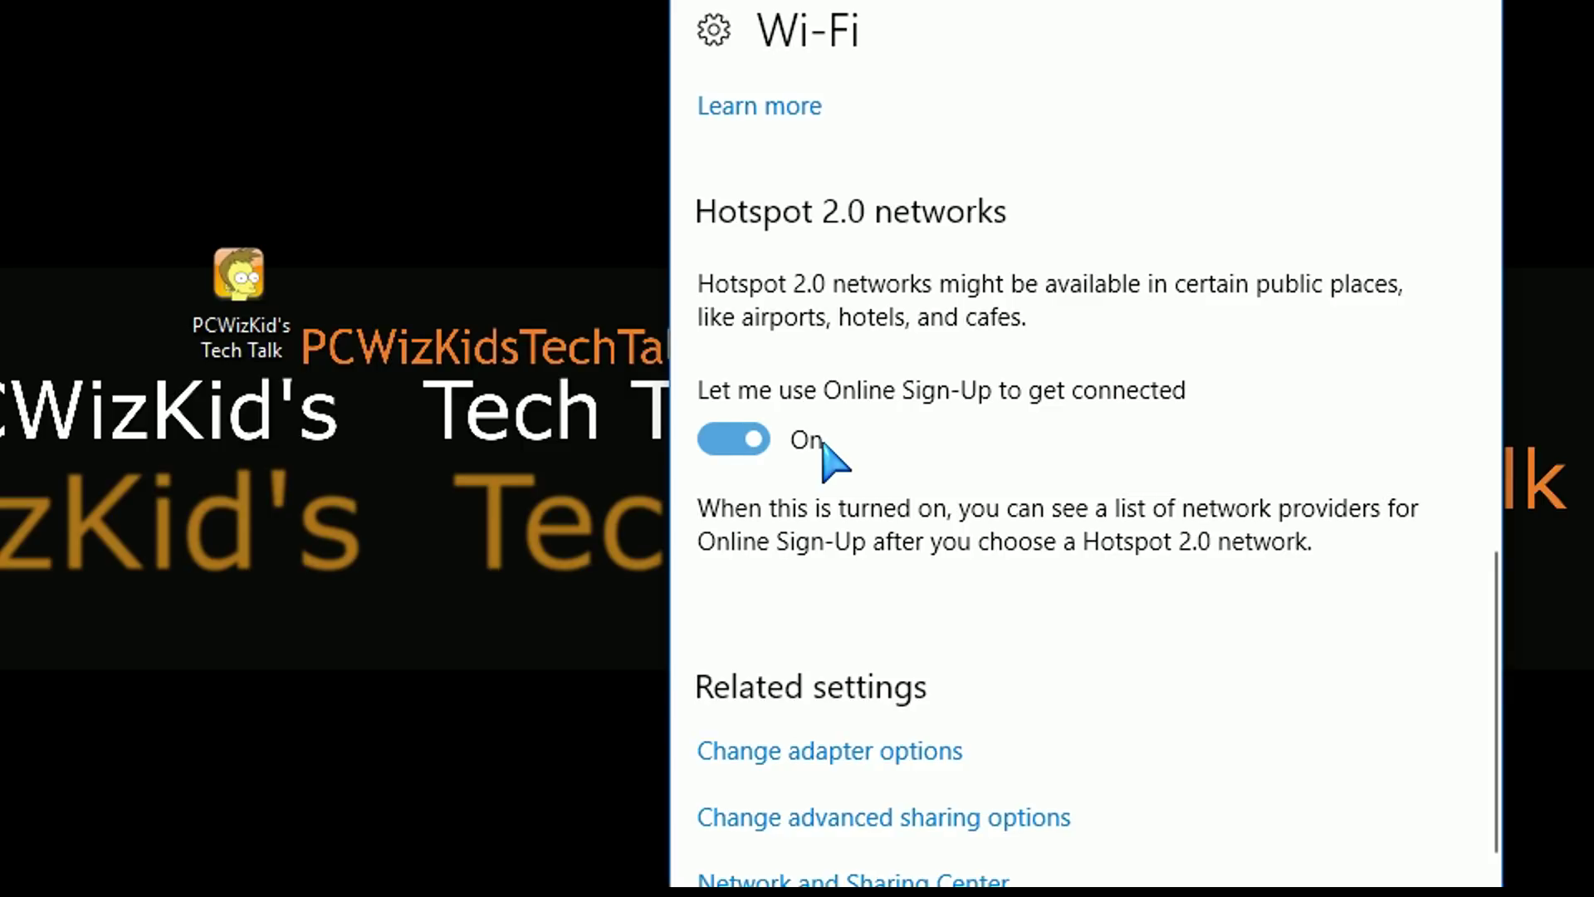
scroll(825, 449, "up", 5)
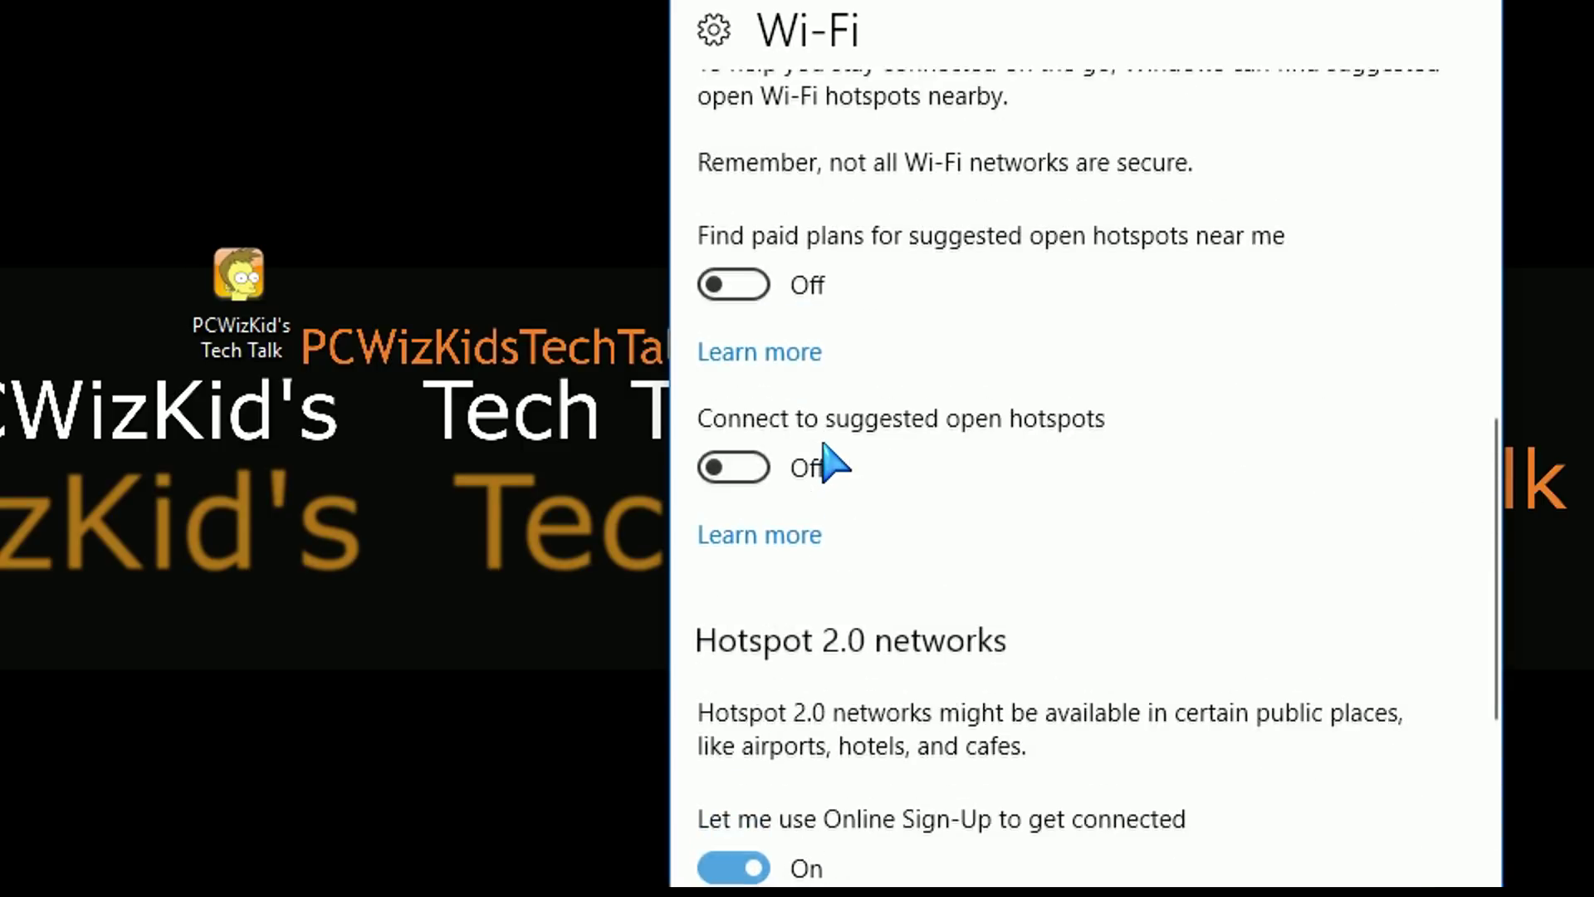
scroll(823, 445, "up", 1)
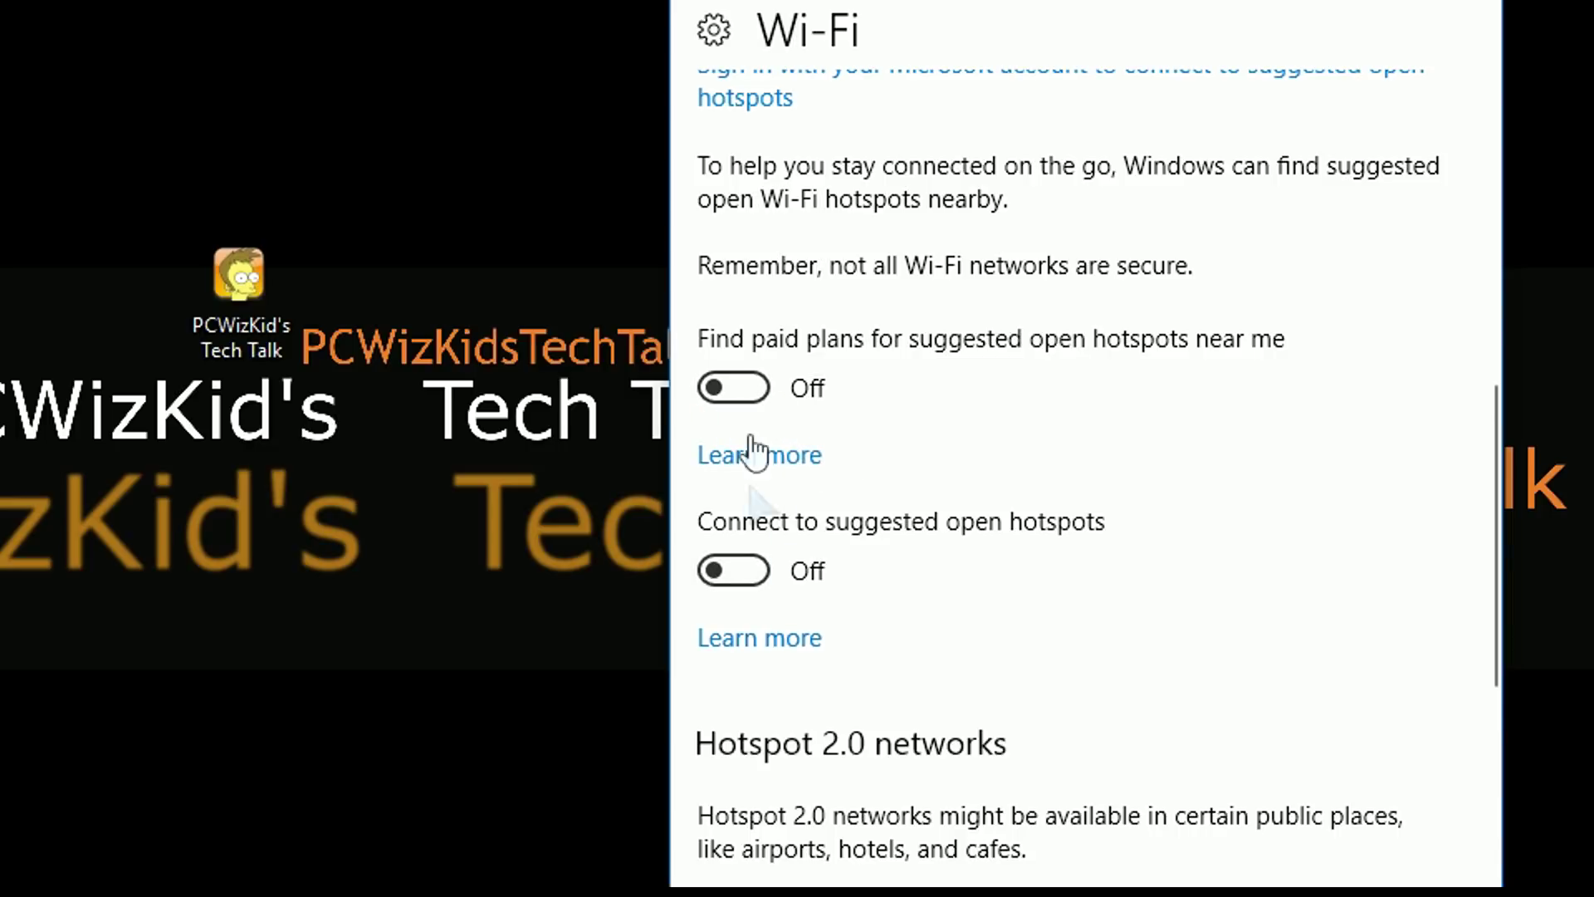
scroll(961, 456, "up", 1)
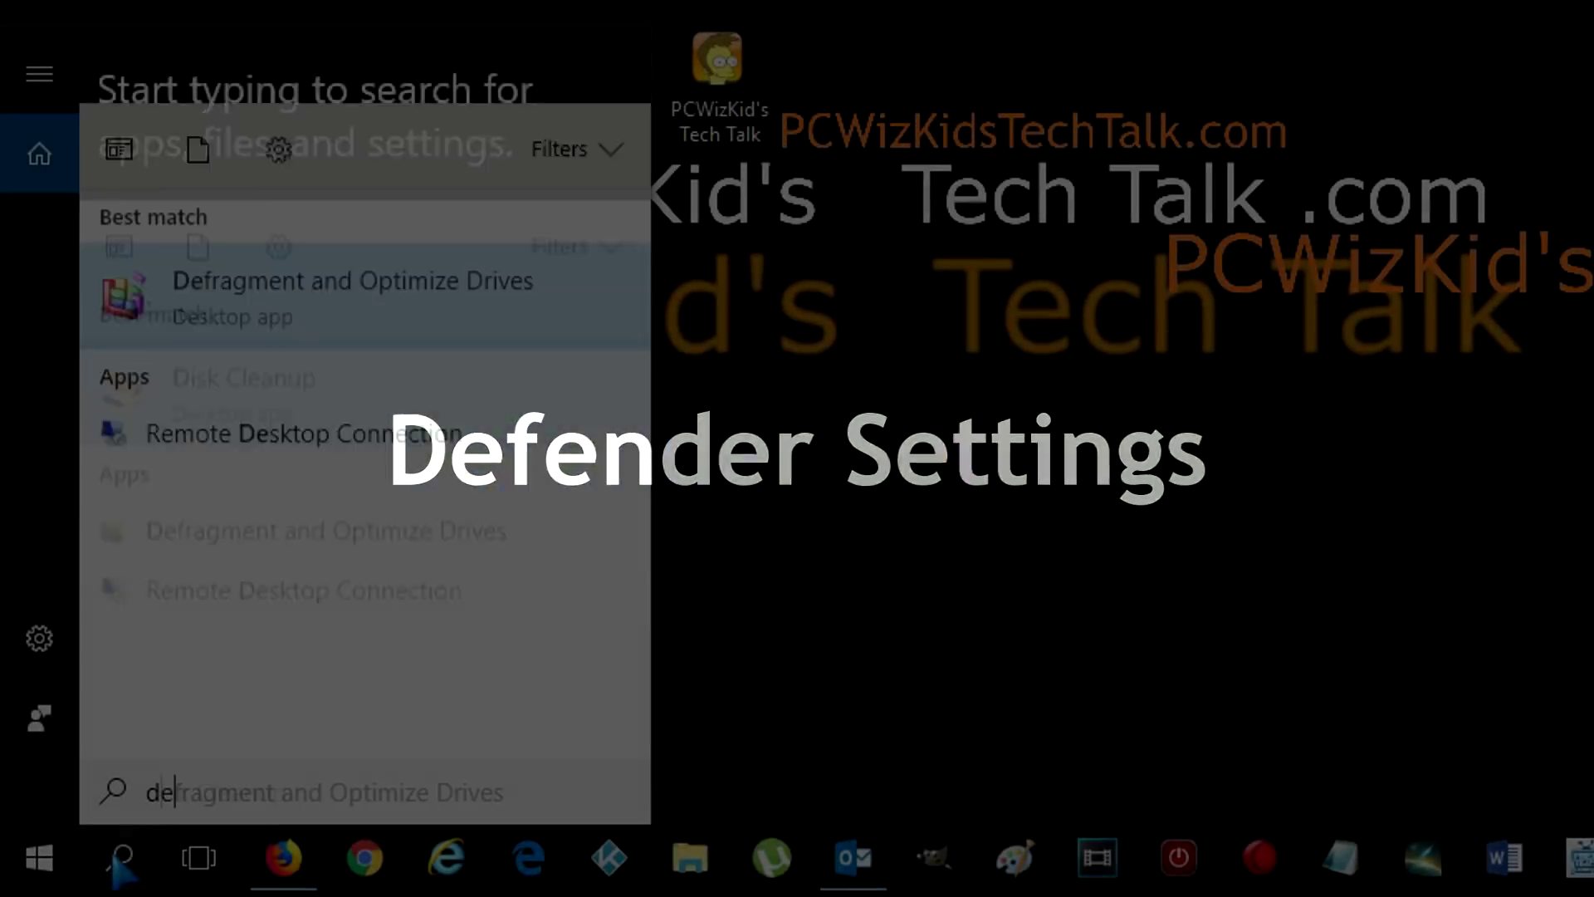
Search 'defender', open Windows Defender Security Center, and go to Virus & threat protection.
type("ender")
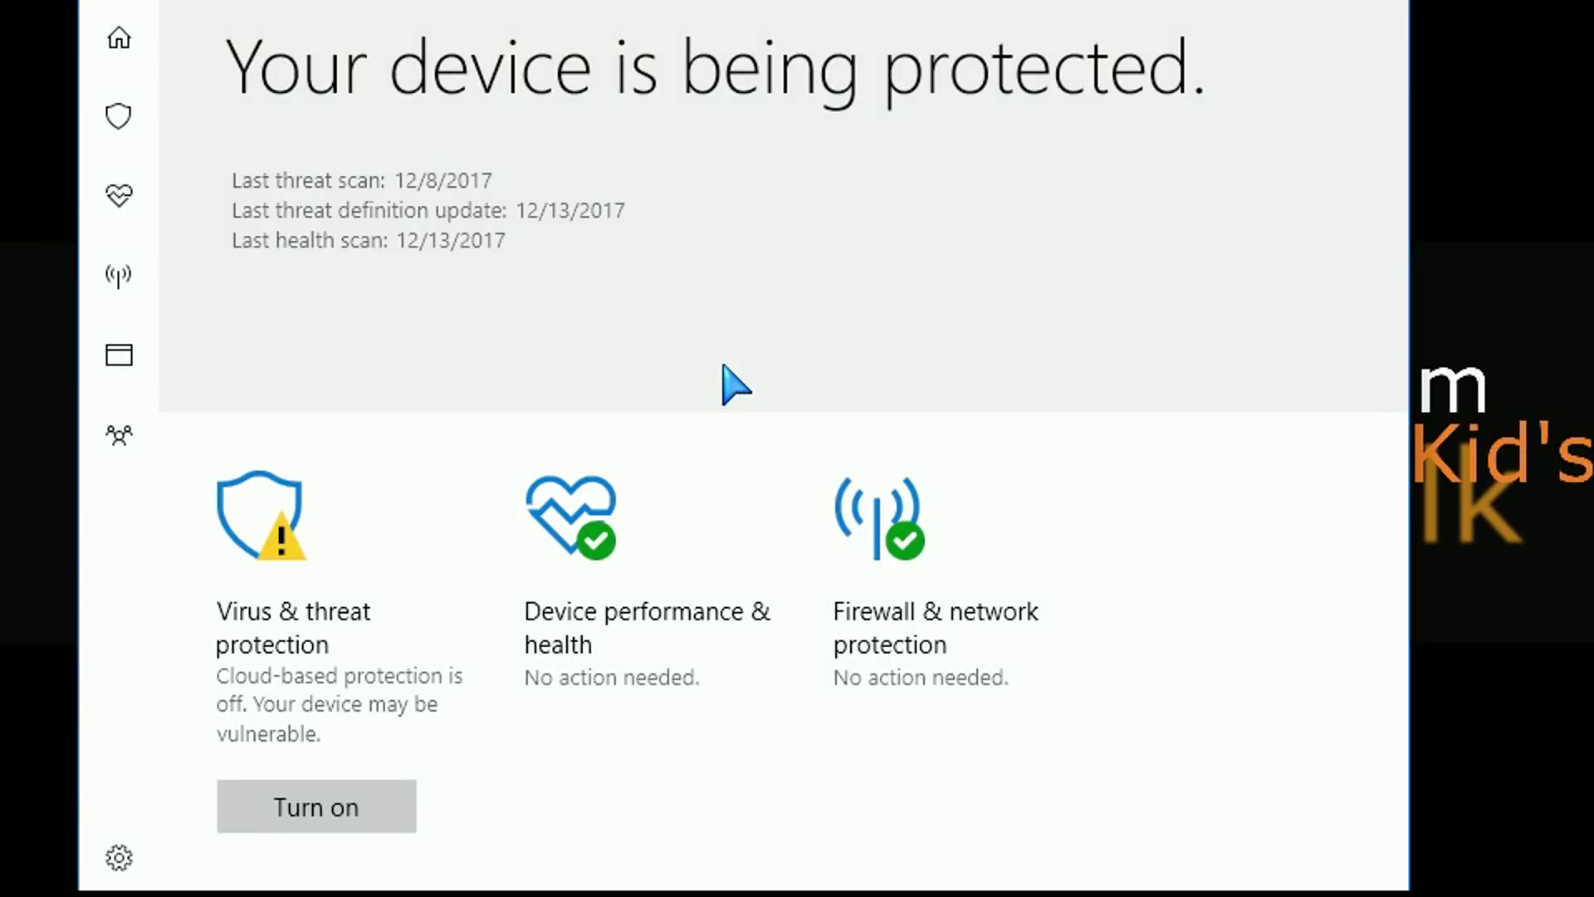
scroll(734, 383, "down", 5)
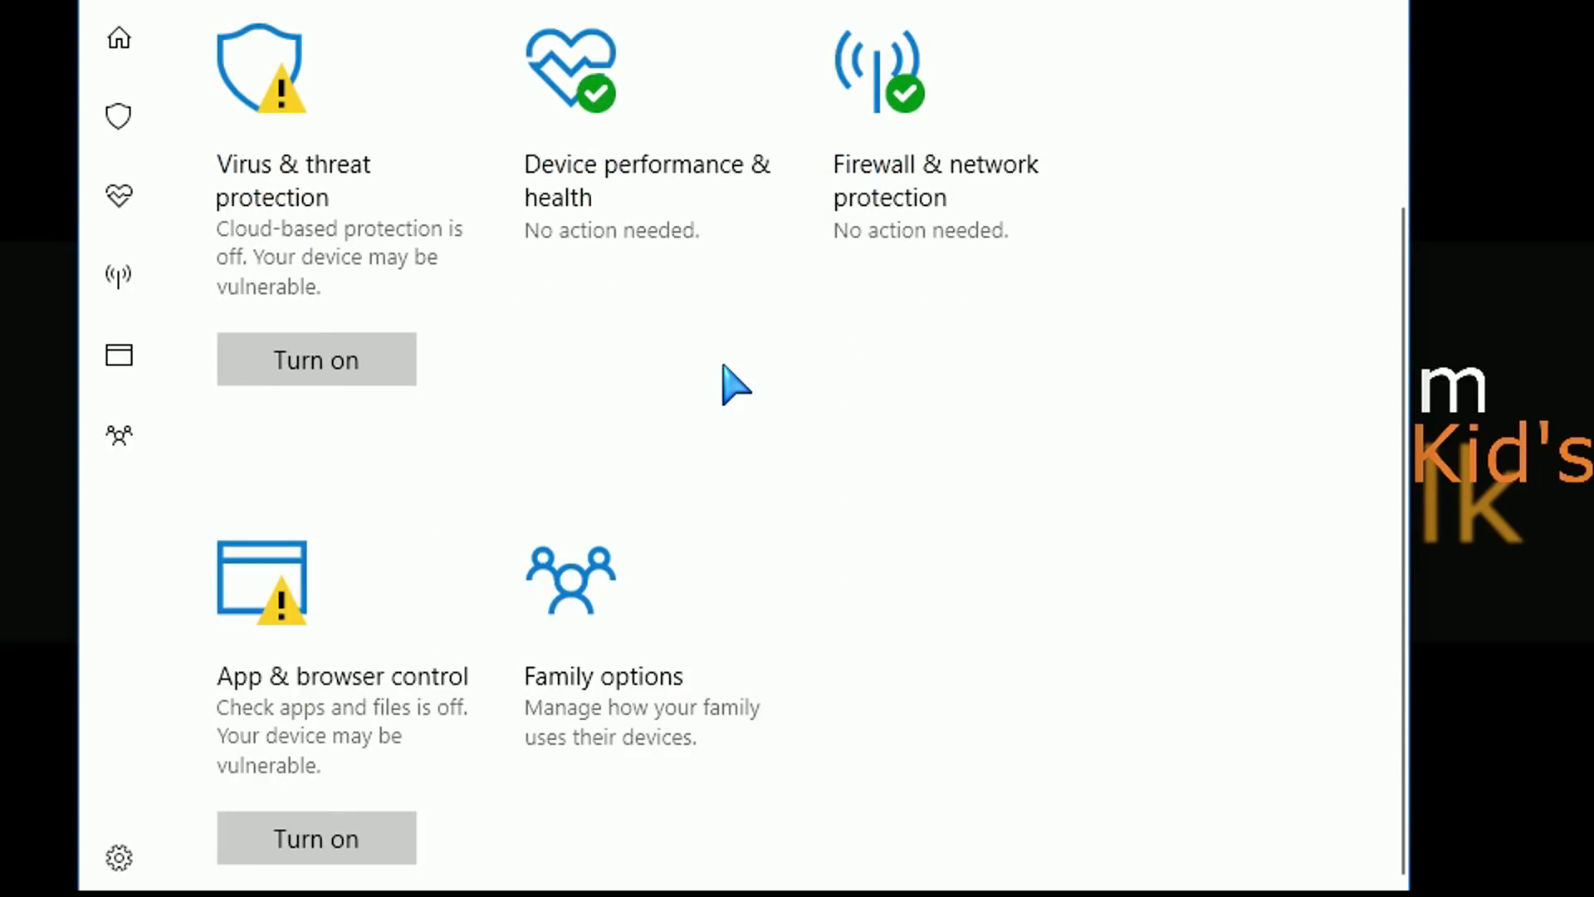
scroll(735, 383, "down", 1)
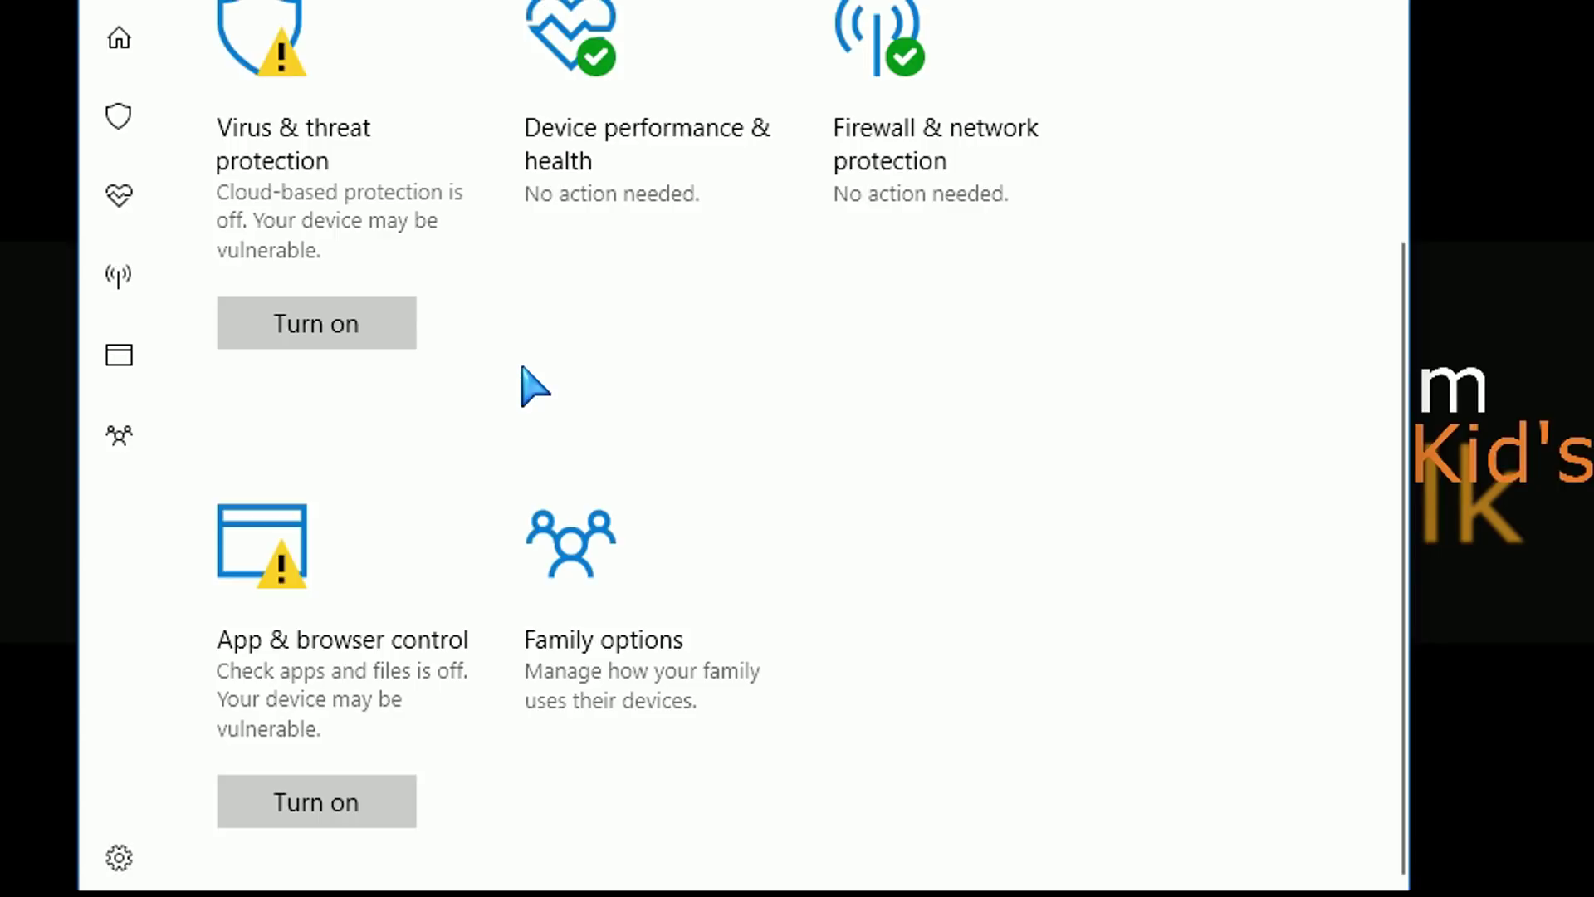
scroll(523, 370, "up", 3)
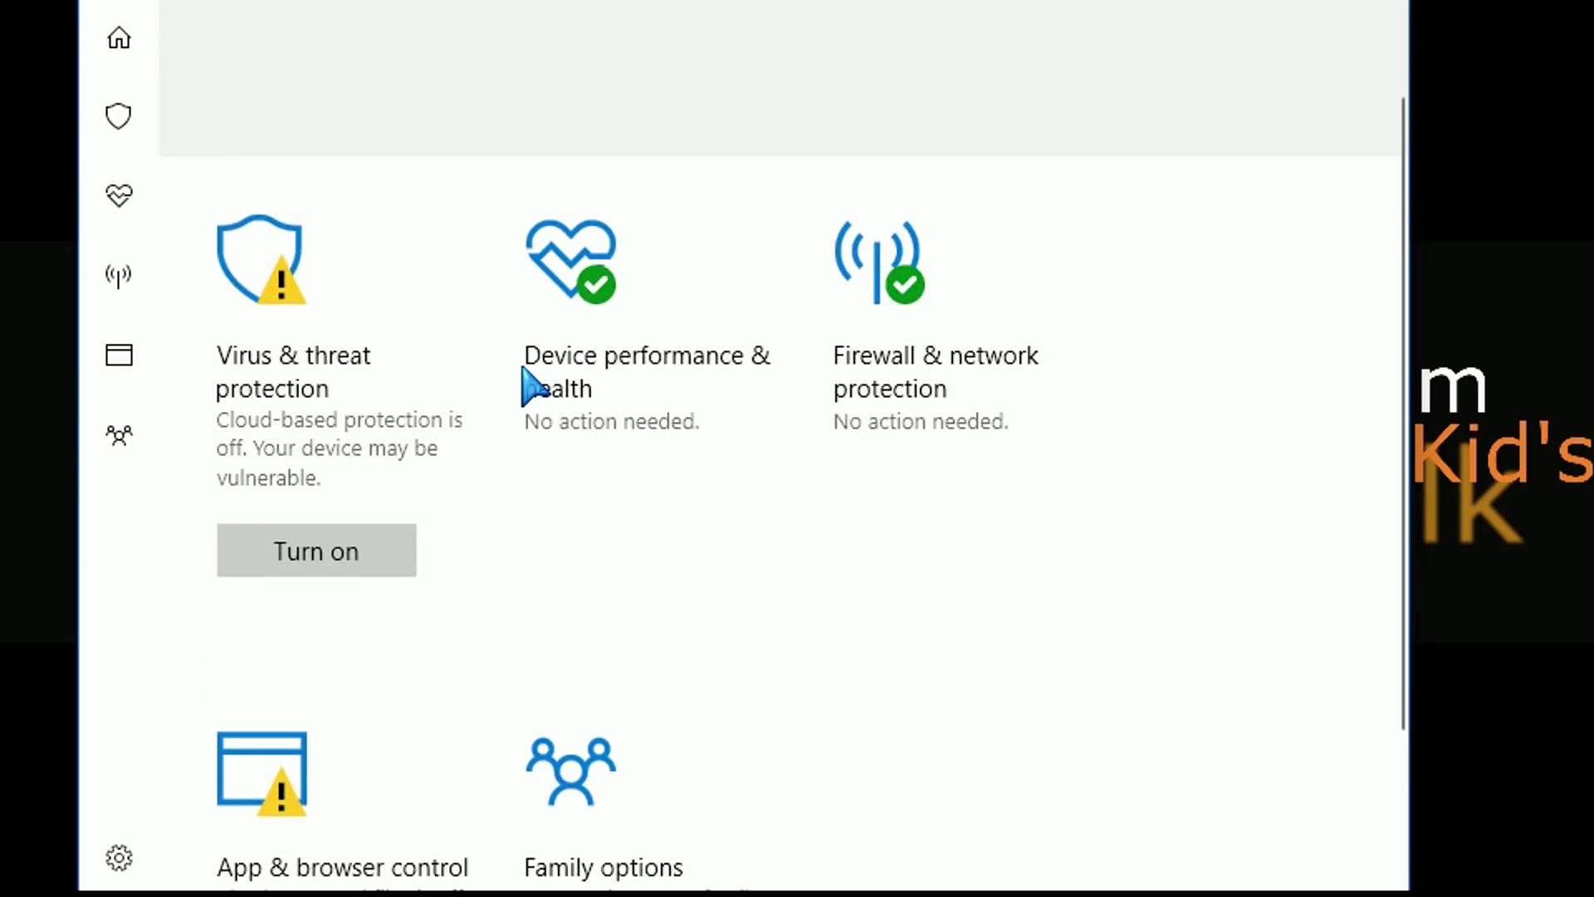
scroll(195, 185, "up", 2)
left_click(133, 237)
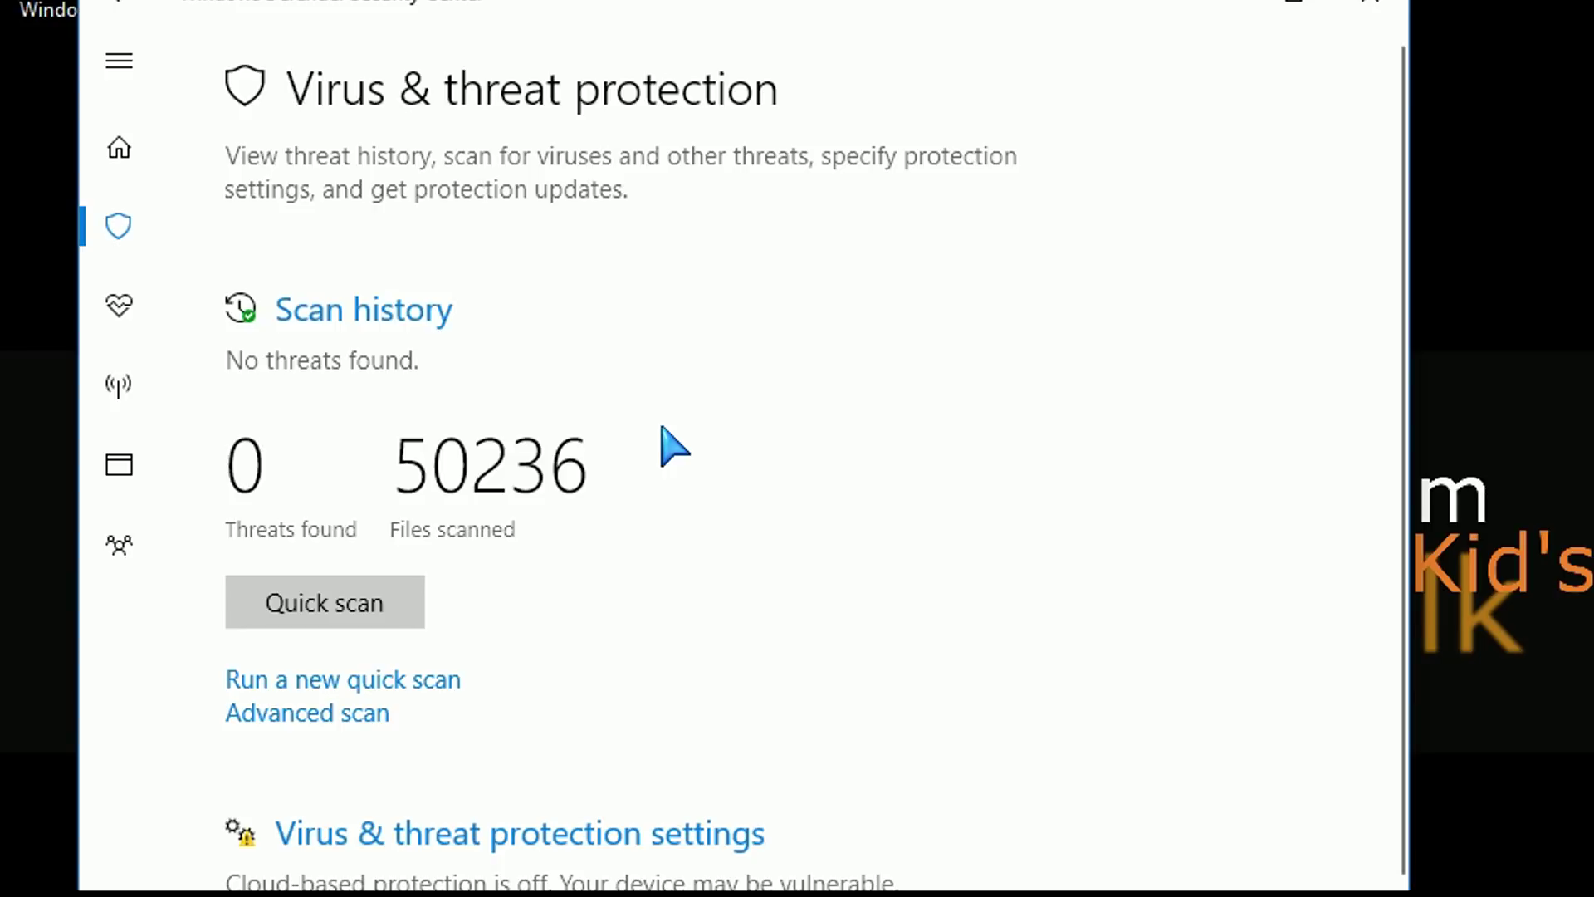
Open Virus & threat protection settings and verify cloud-based protection and automatic sample submission are Off.
scroll(674, 446, "down", 2)
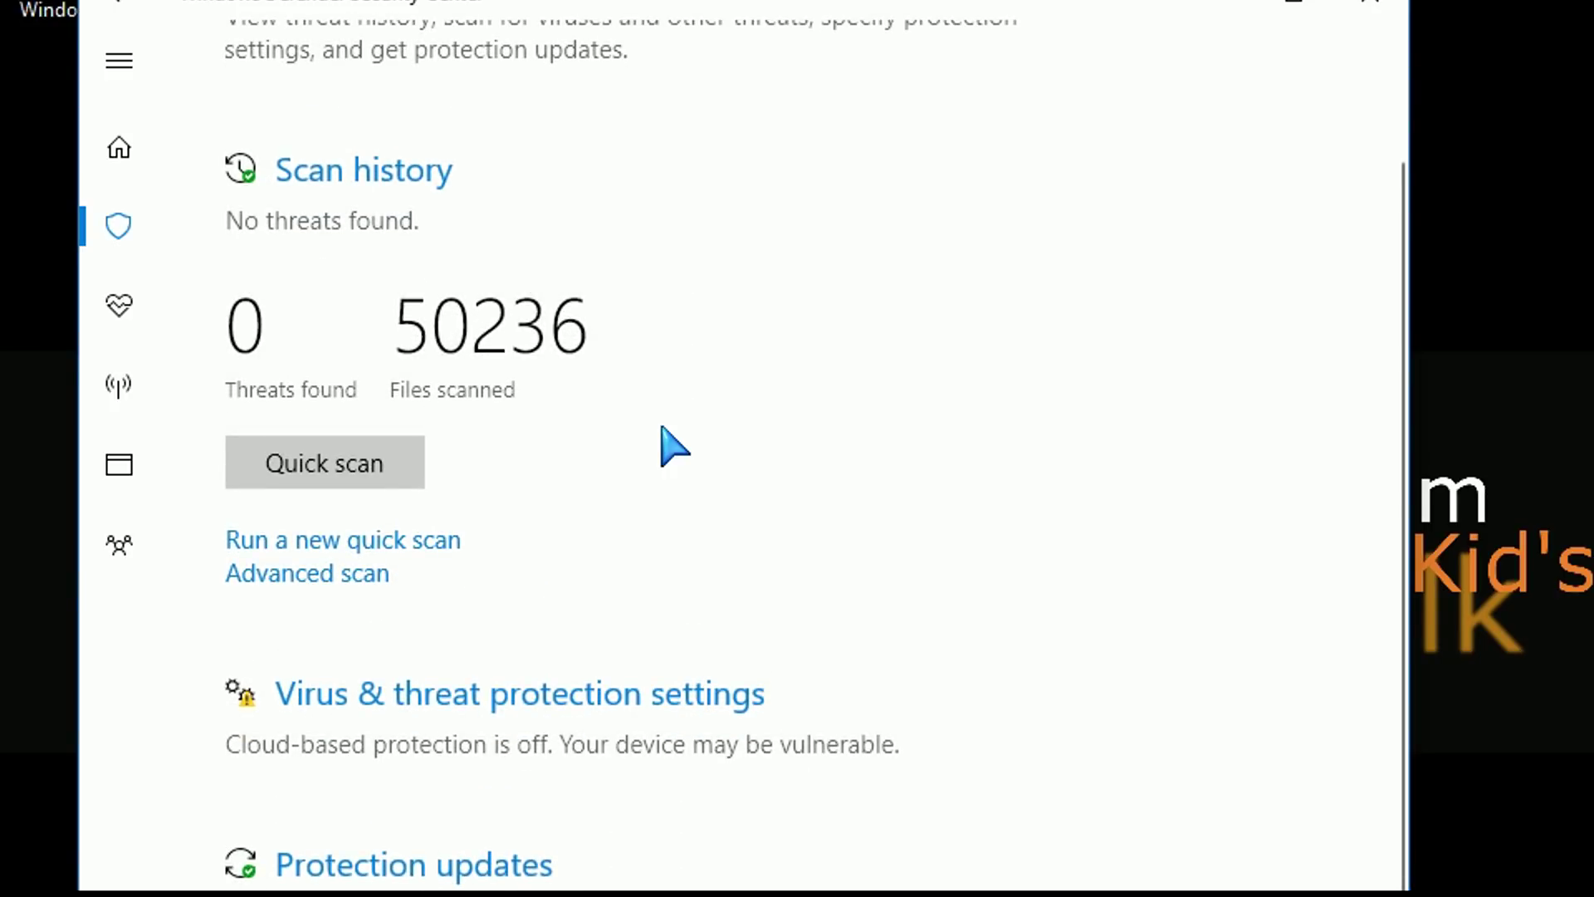
scroll(674, 446, "down", 1)
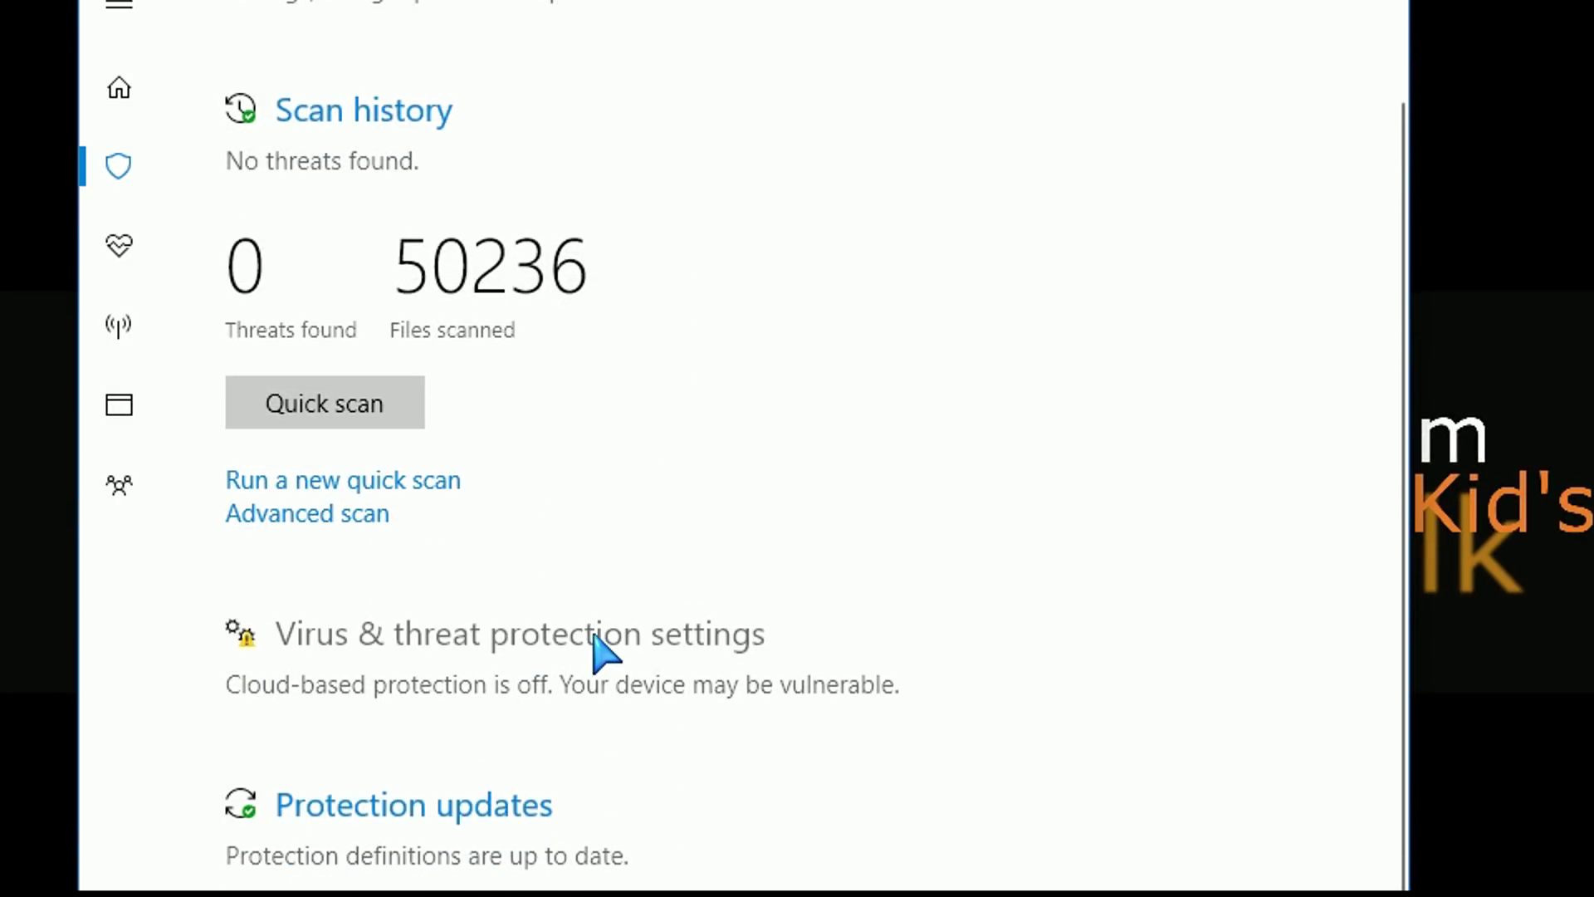
left_click(595, 638)
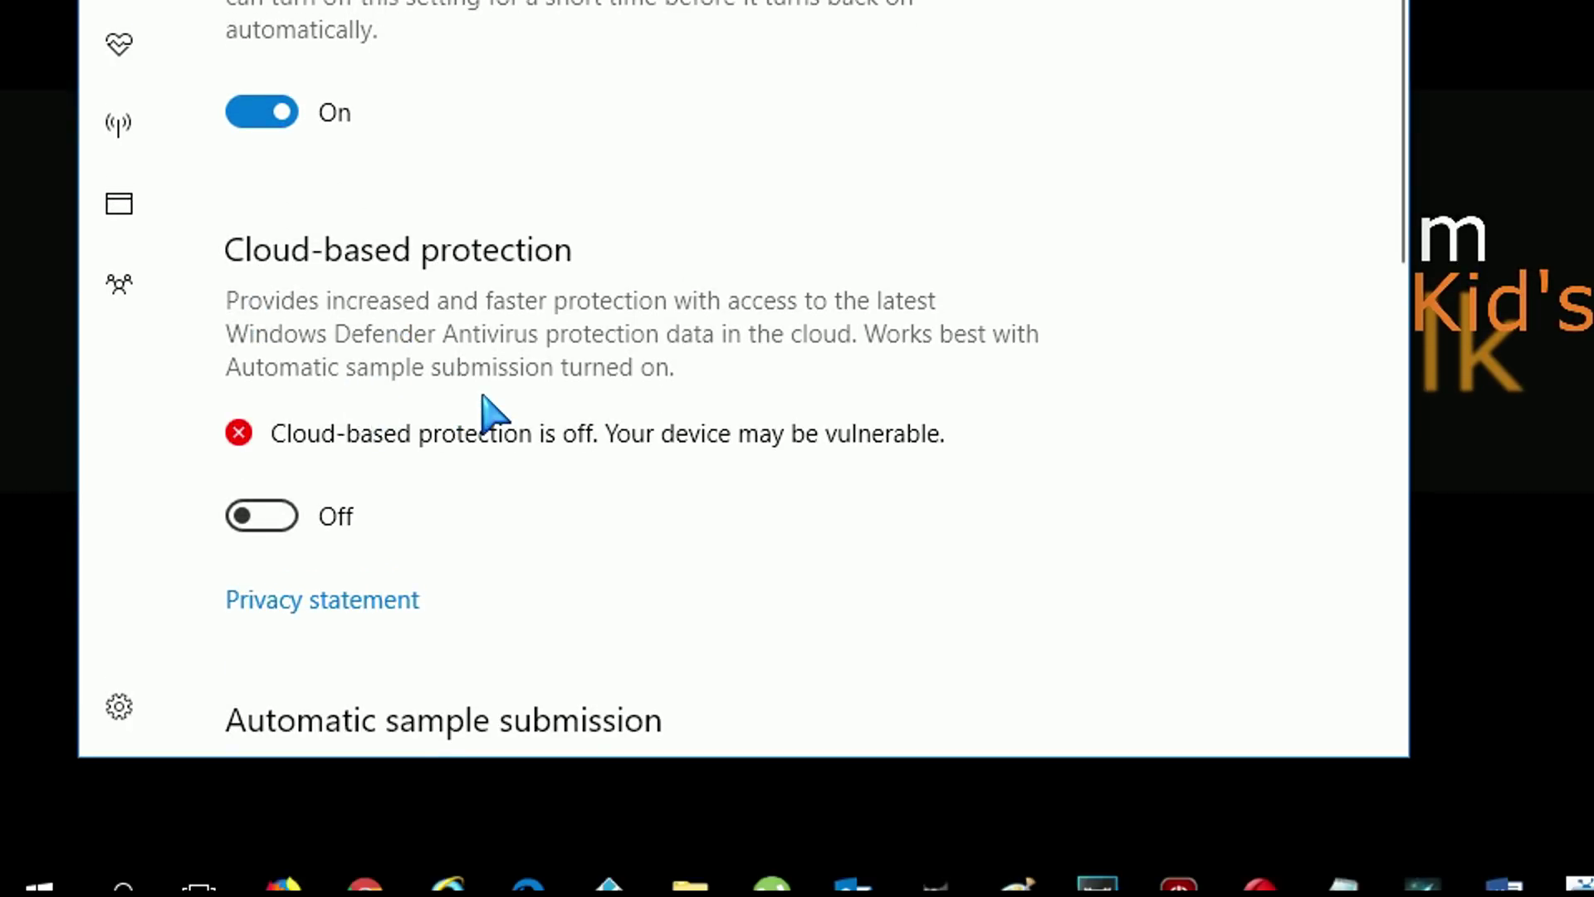
scroll(489, 413, "down", 7)
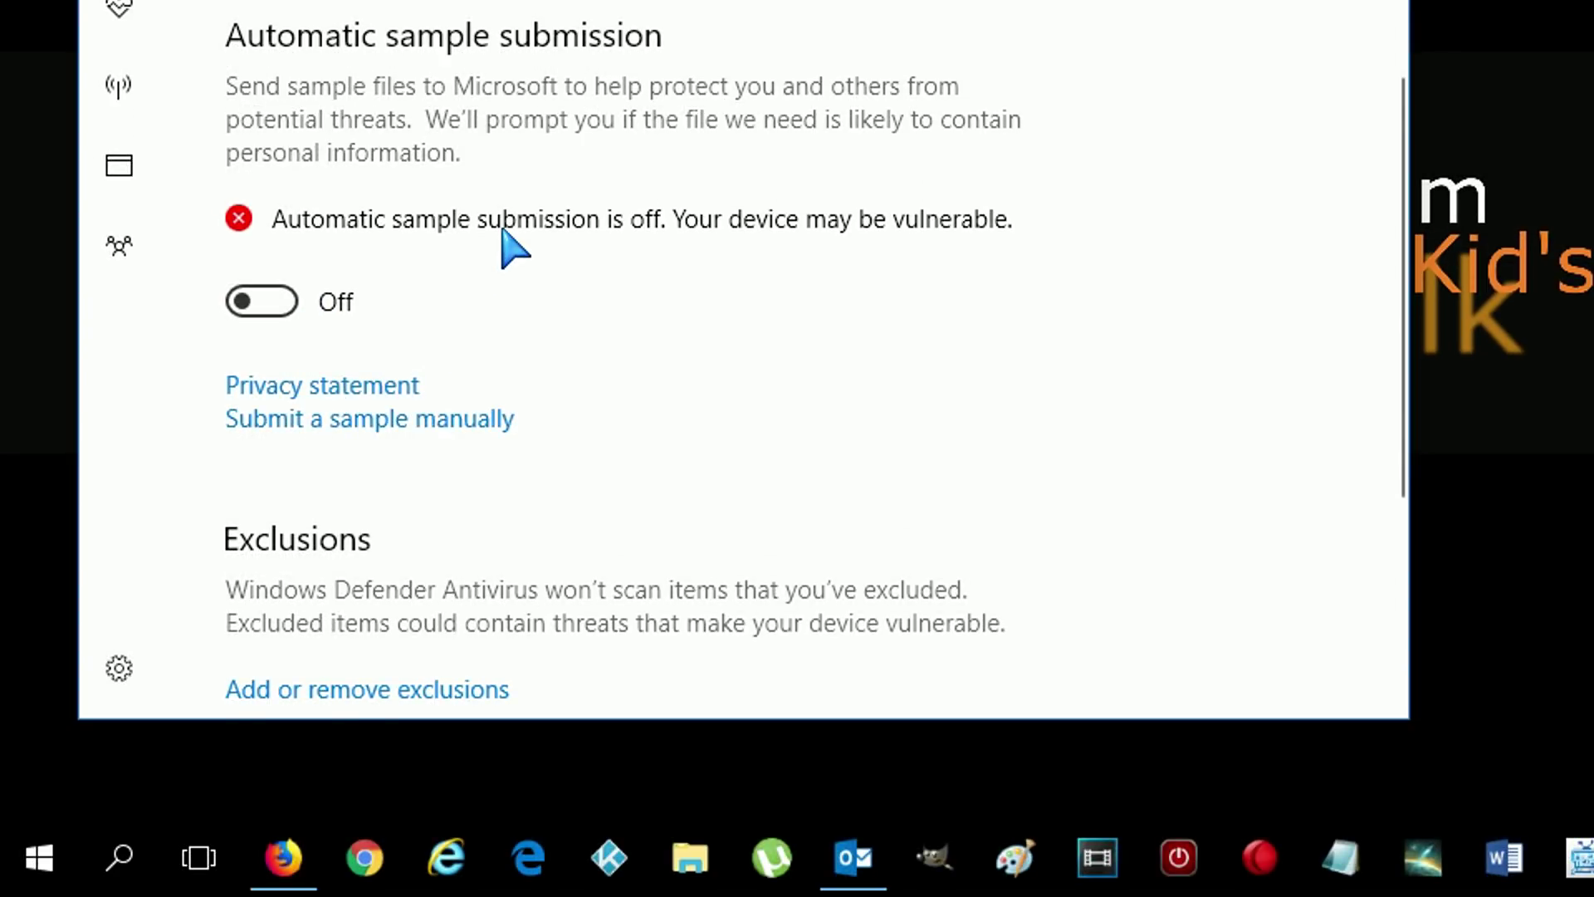
scroll(508, 246, "down", 3)
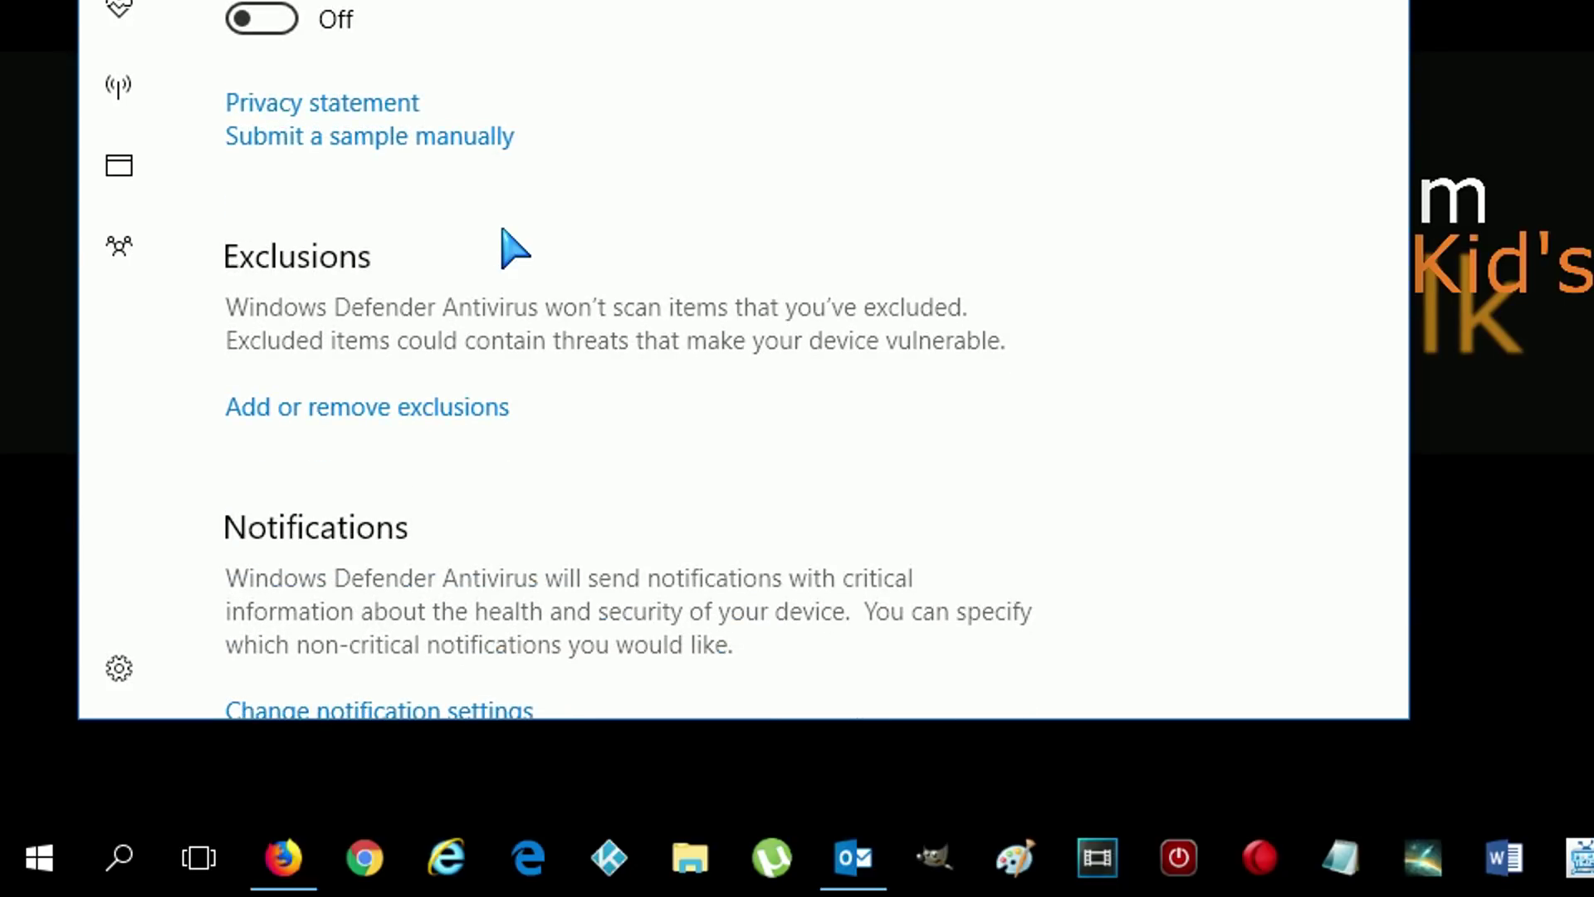
scroll(506, 241, "down", 2)
scroll(506, 241, "up", 3)
scroll(508, 245, "up", 5)
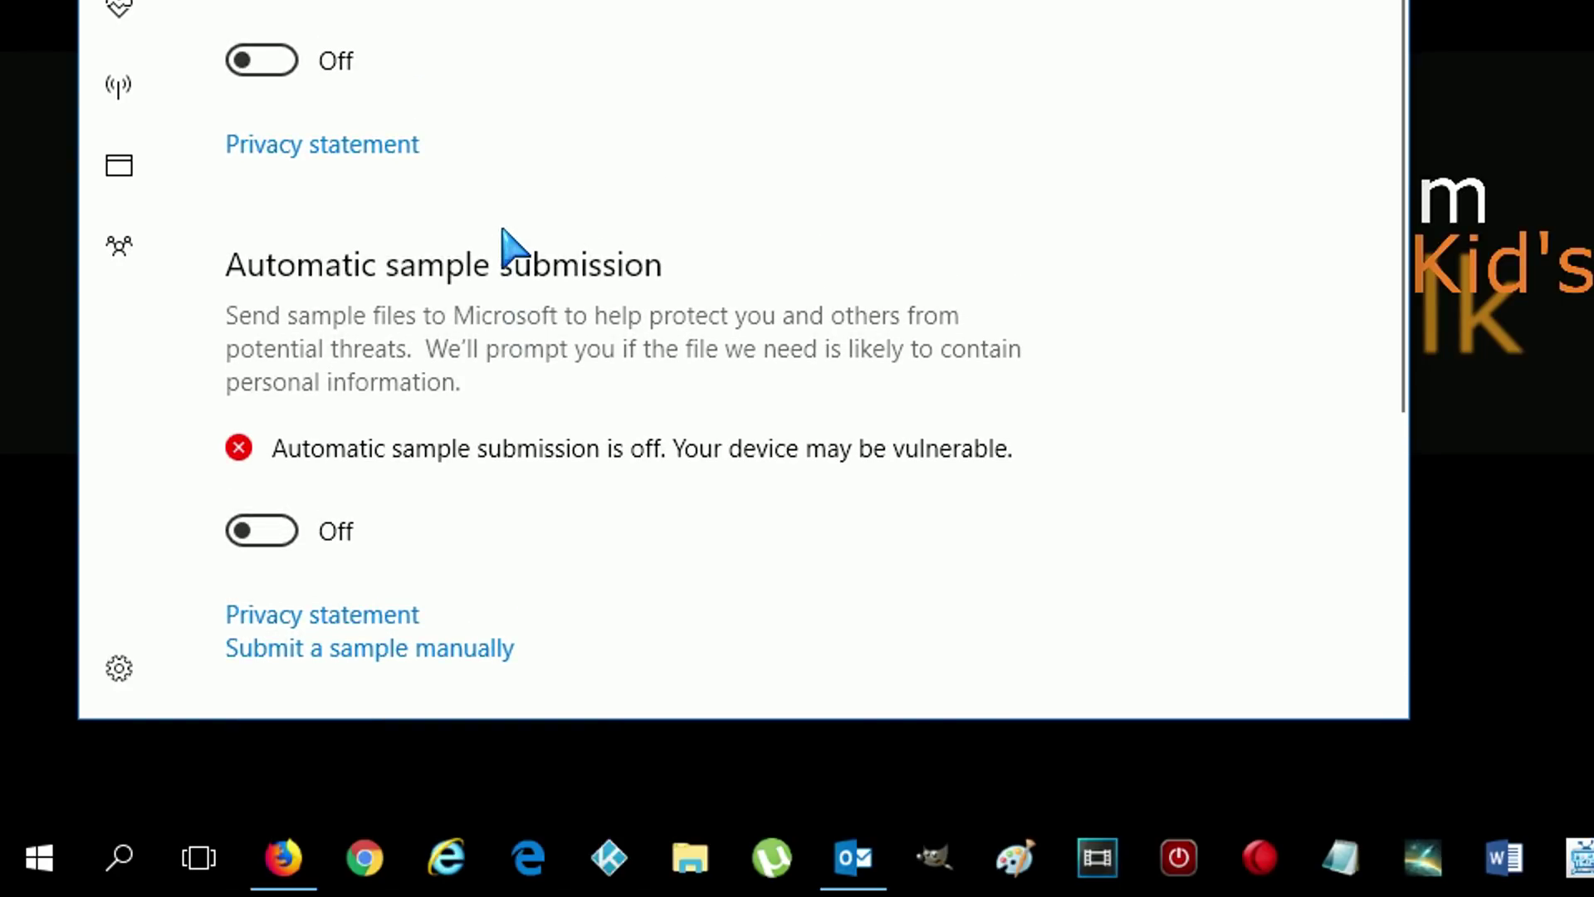
scroll(503, 231, "up", 1)
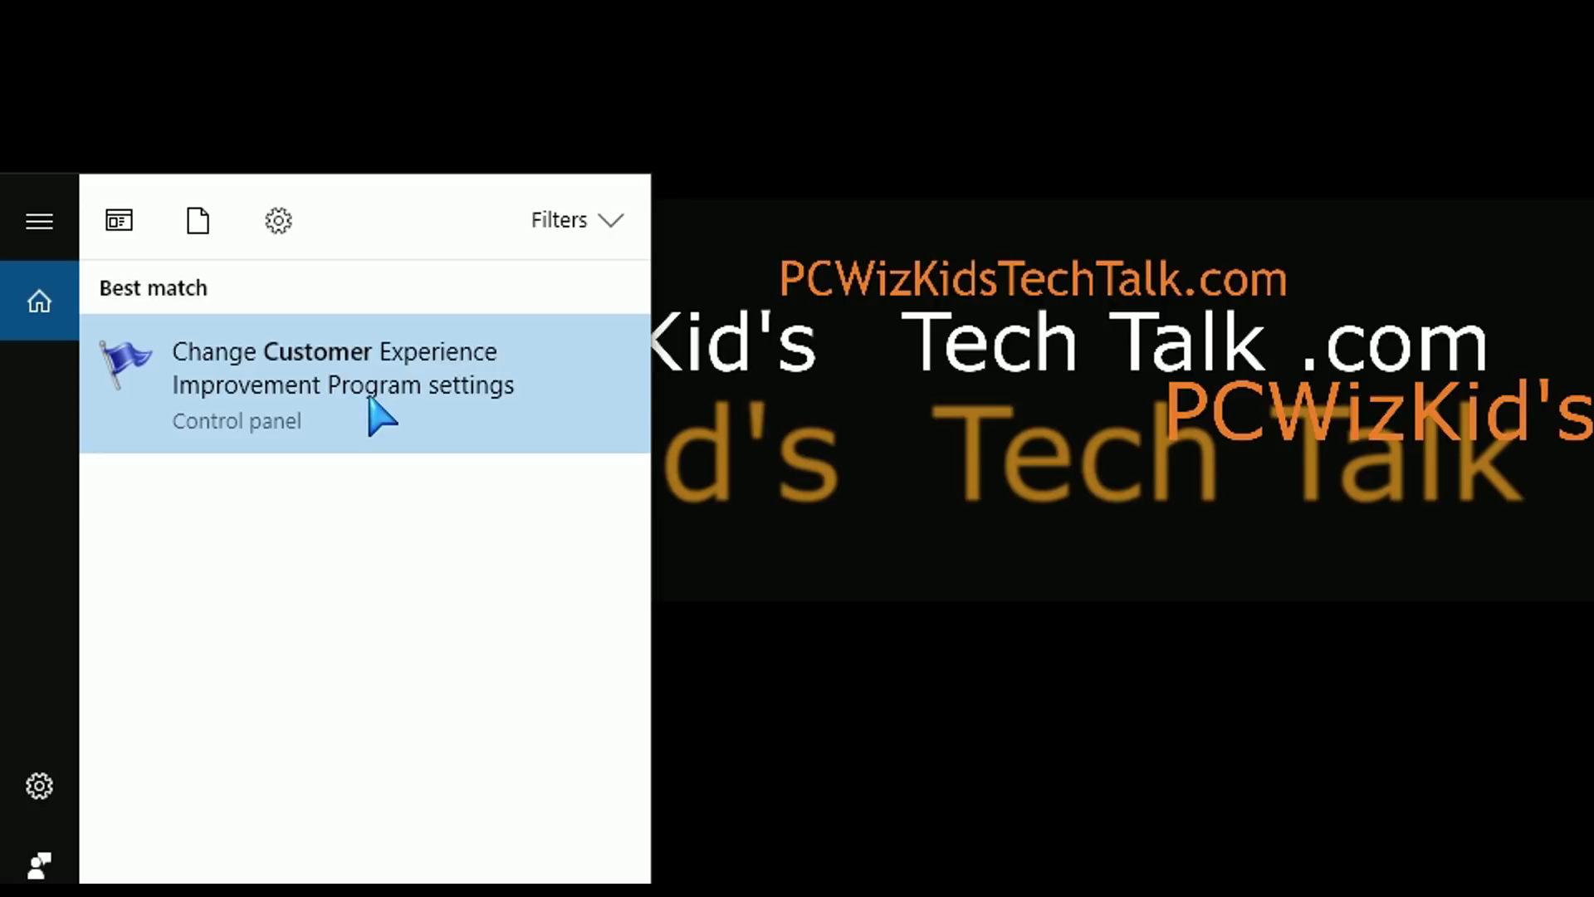
Search 'customer experience' and open the Customer Experience Improvement Program settings.
type("experience")
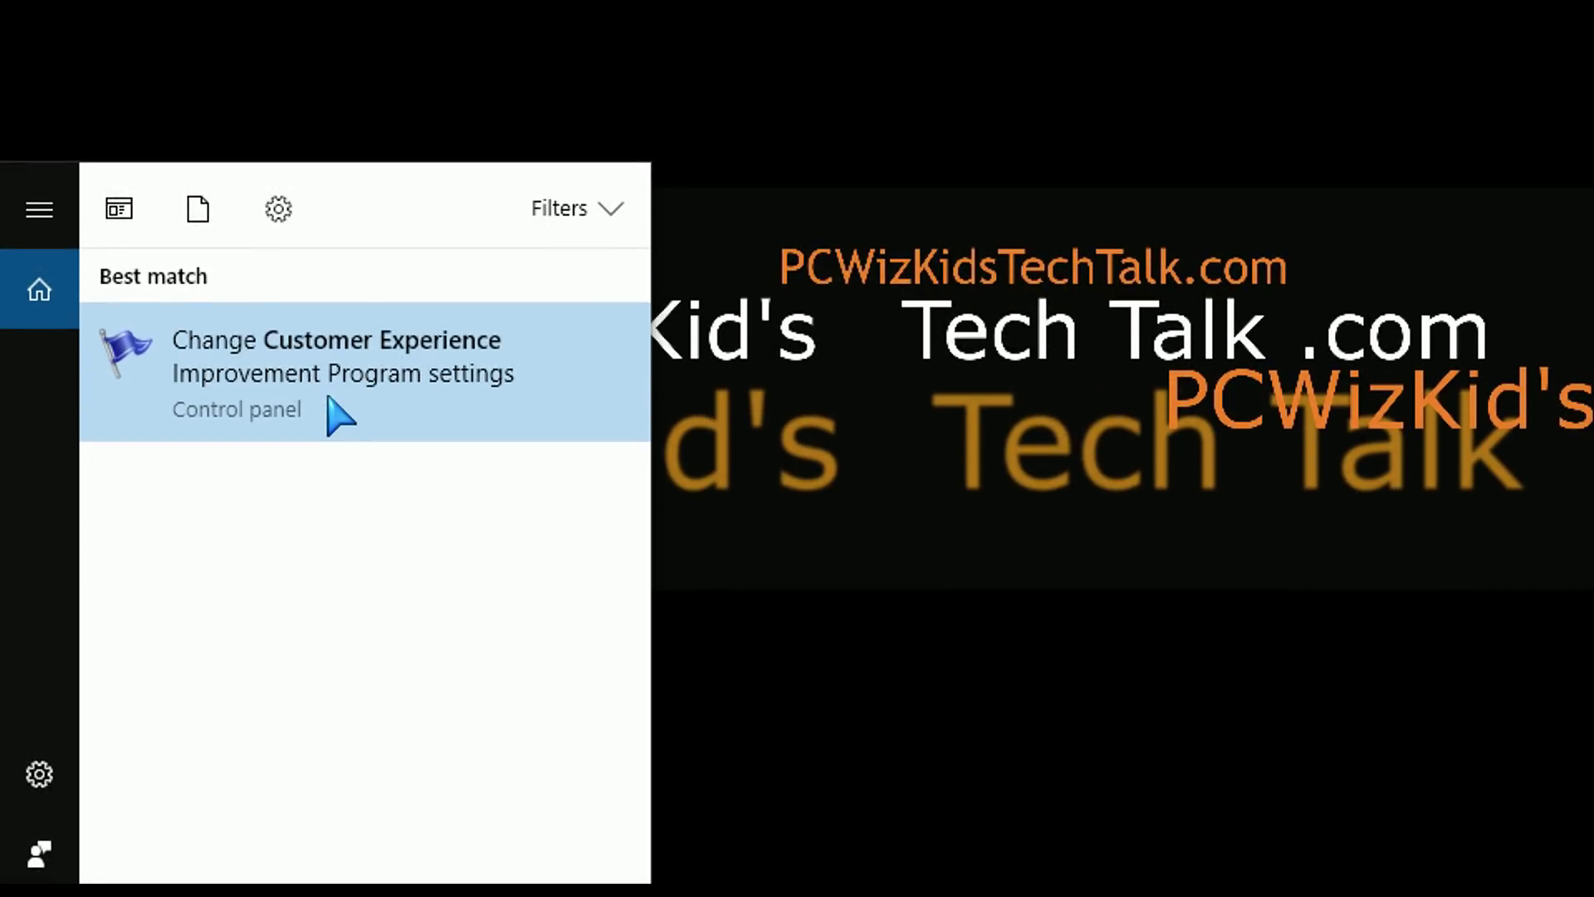
left_click(340, 407)
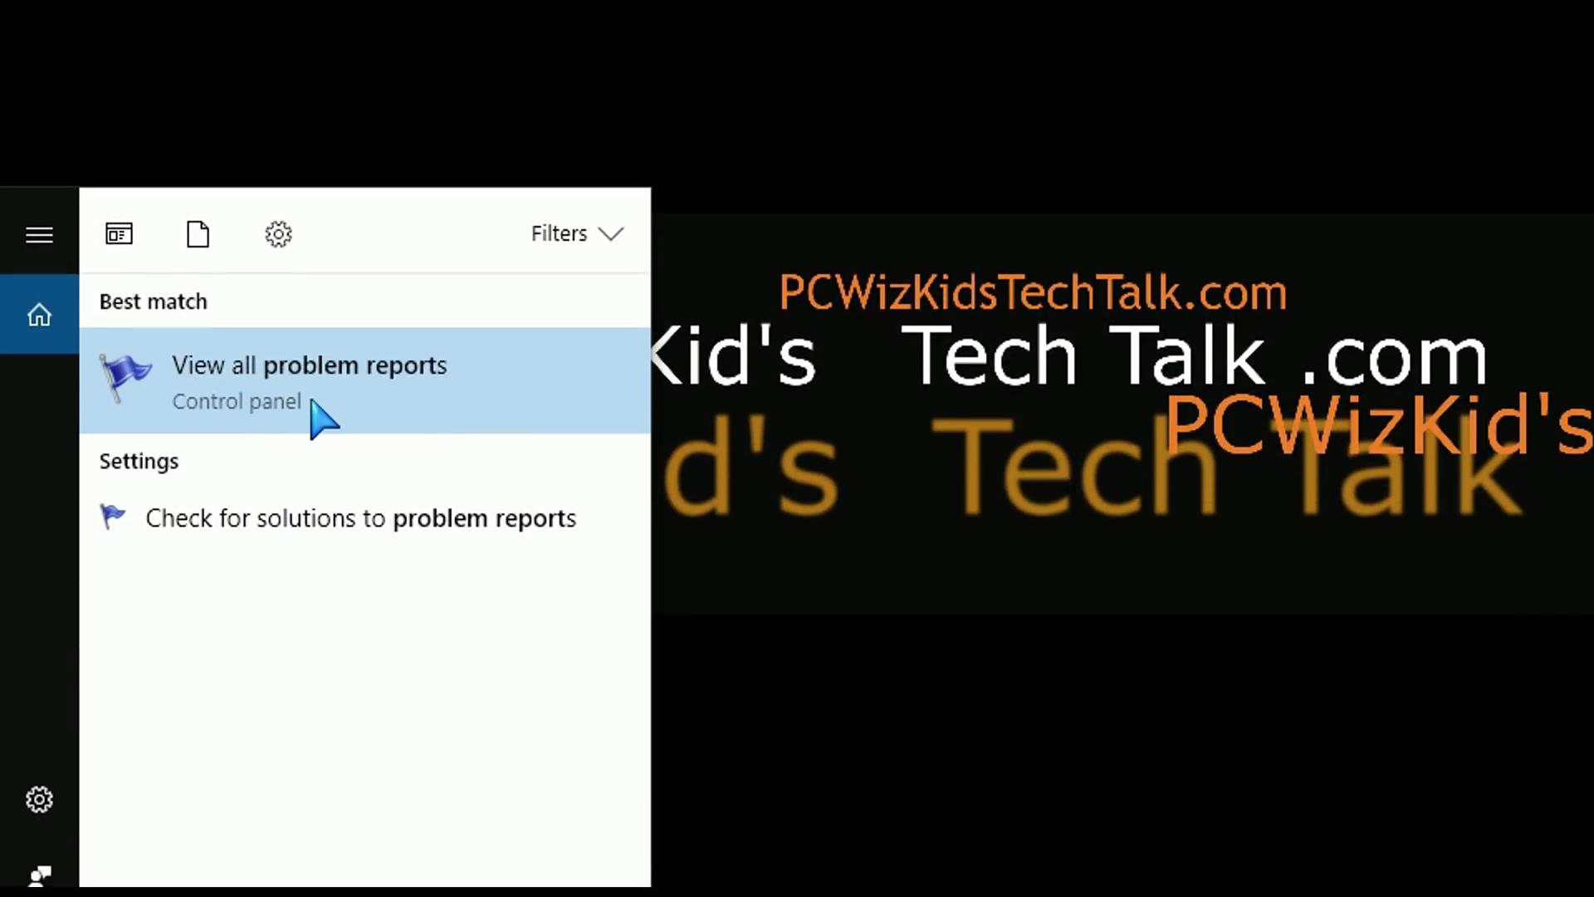
Inspect the sent COM Surrogate report in the full problem reports list, then close the window.
left_click(313, 407)
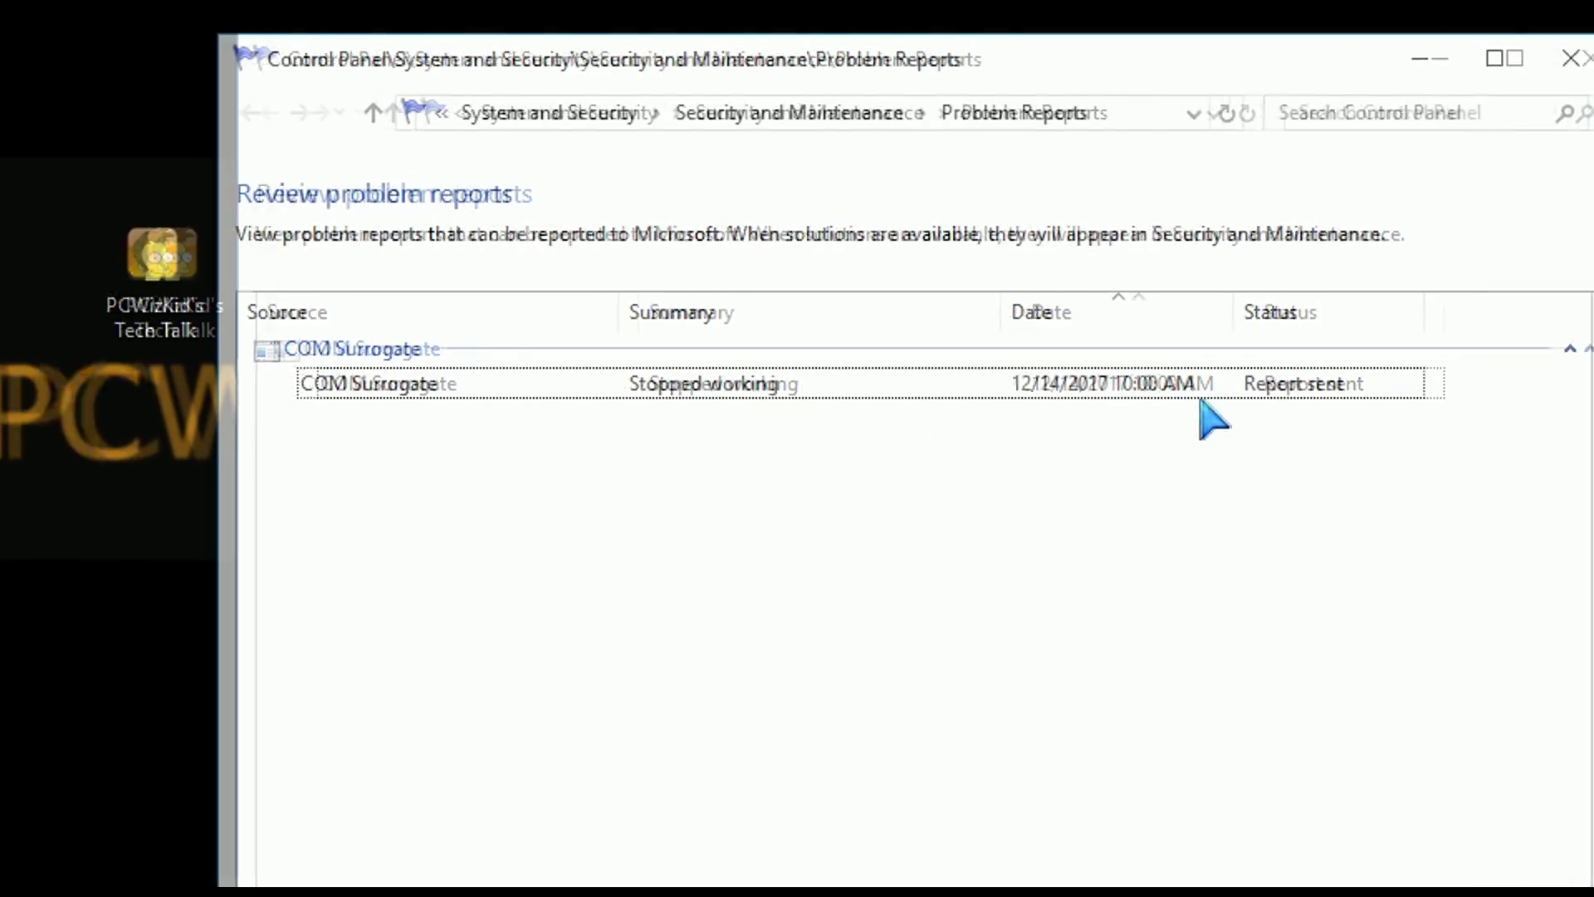
left_click(1157, 389)
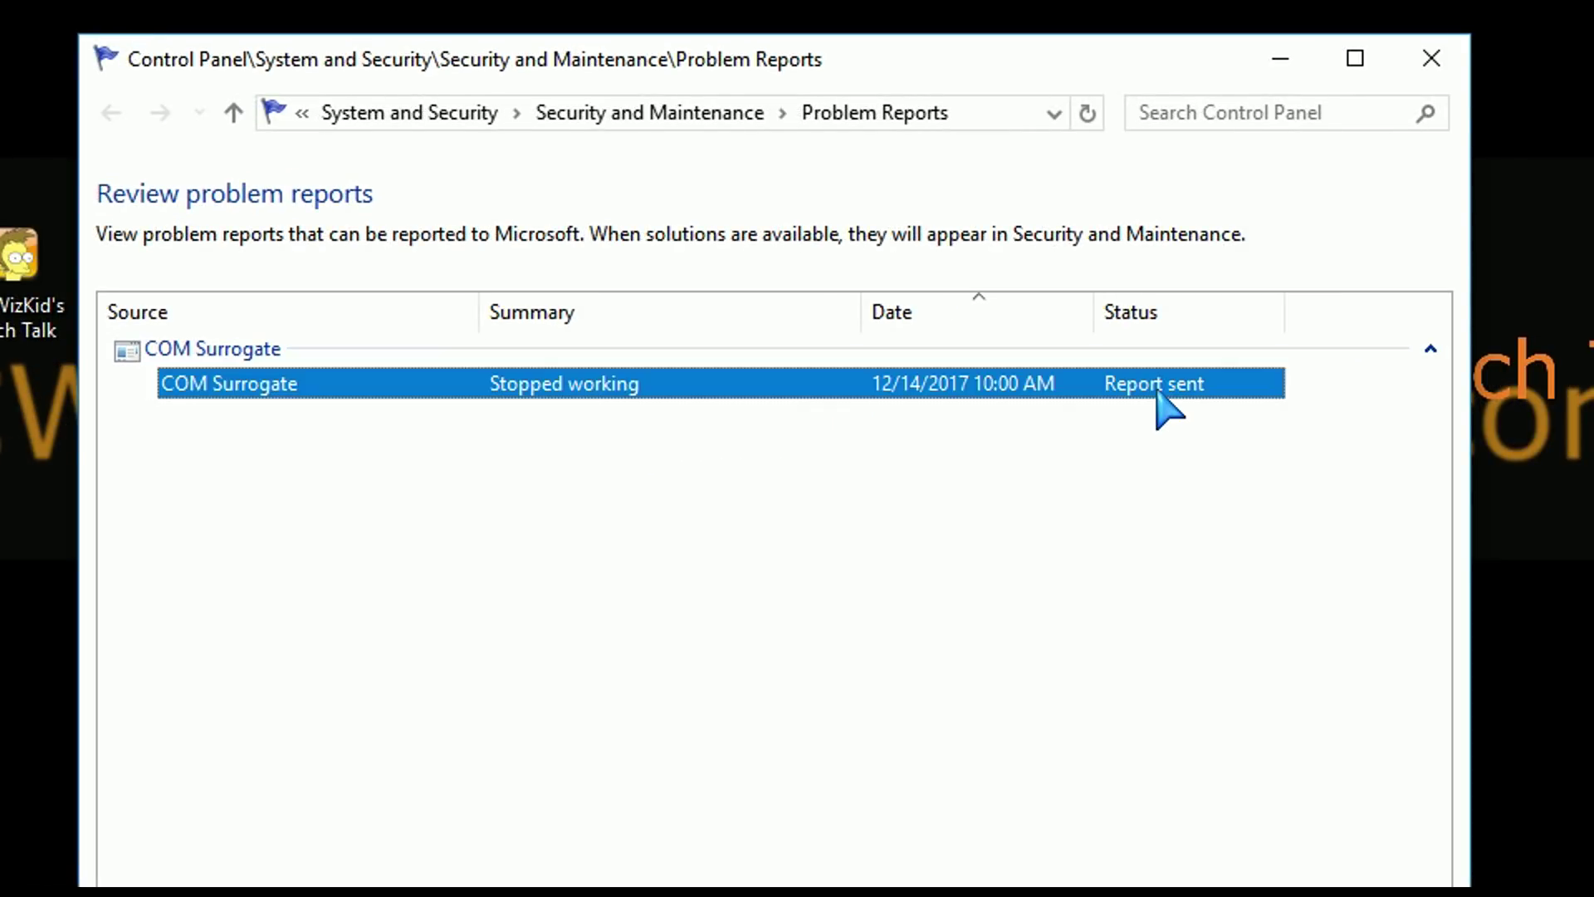
left_click(529, 385)
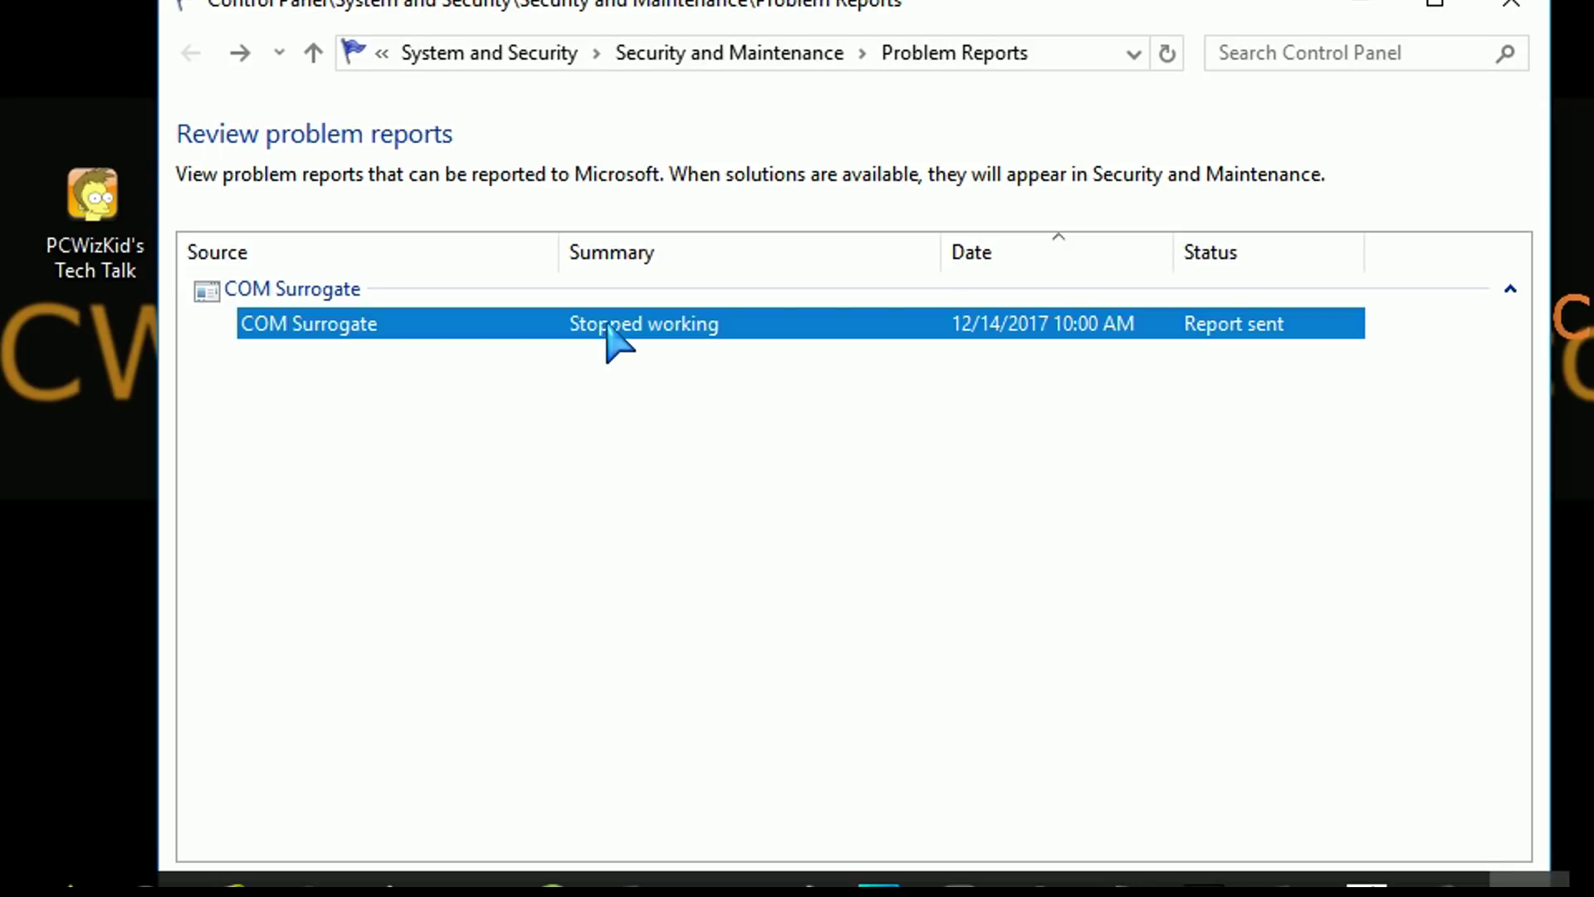
right_click(608, 327)
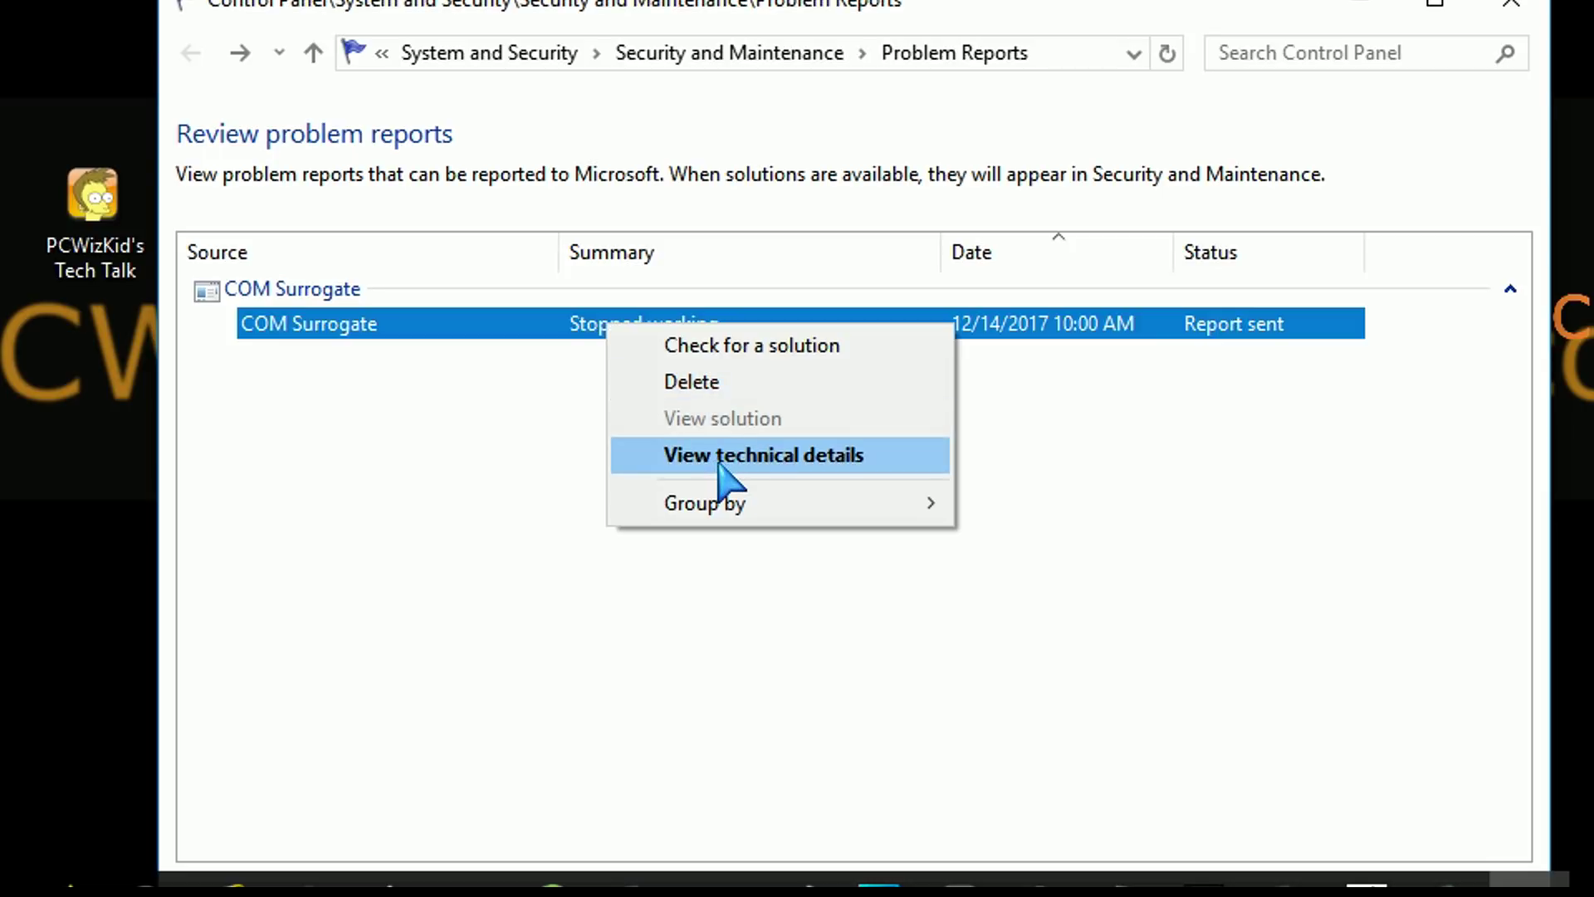
mouse_move(714, 508)
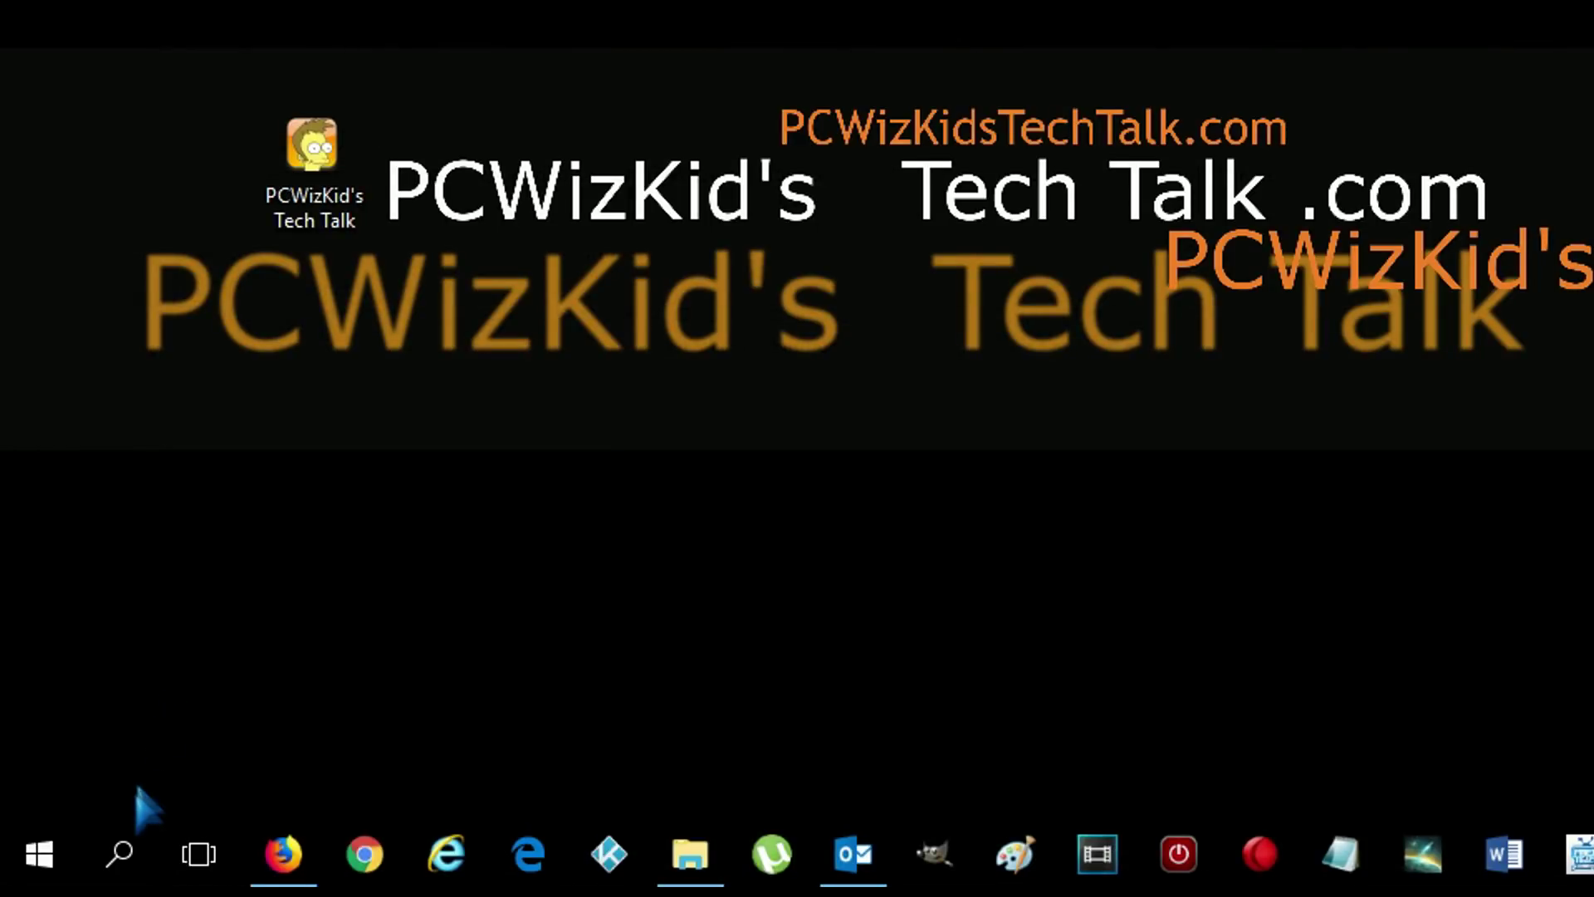
Search for 'services' and launch the Services app.
left_click(123, 855)
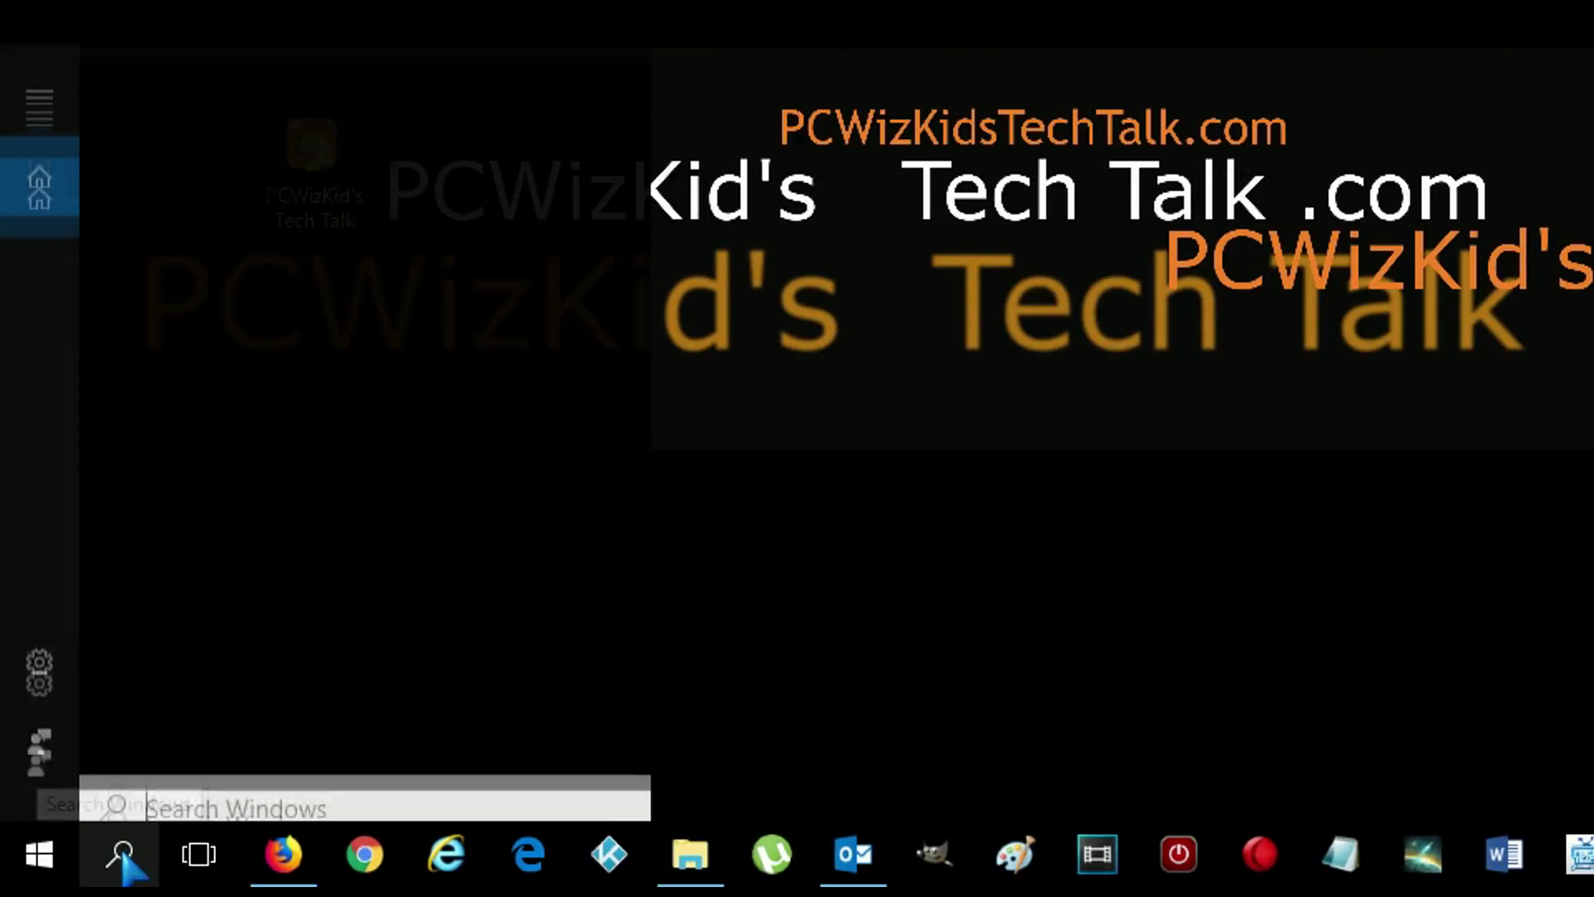
type("services")
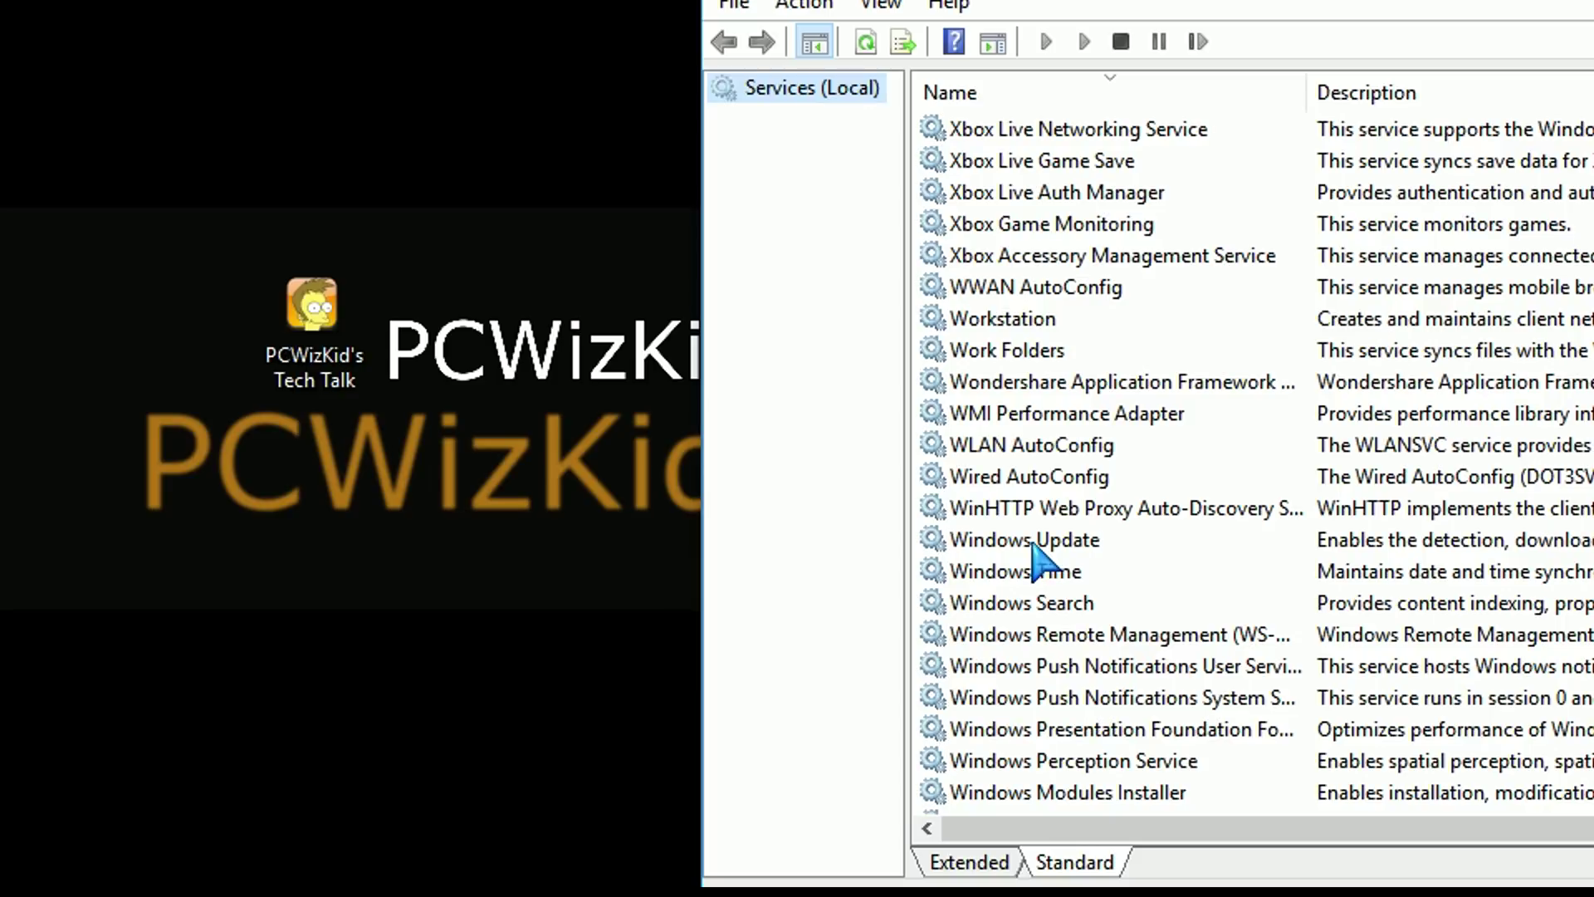
scroll(1034, 546, "down", 8)
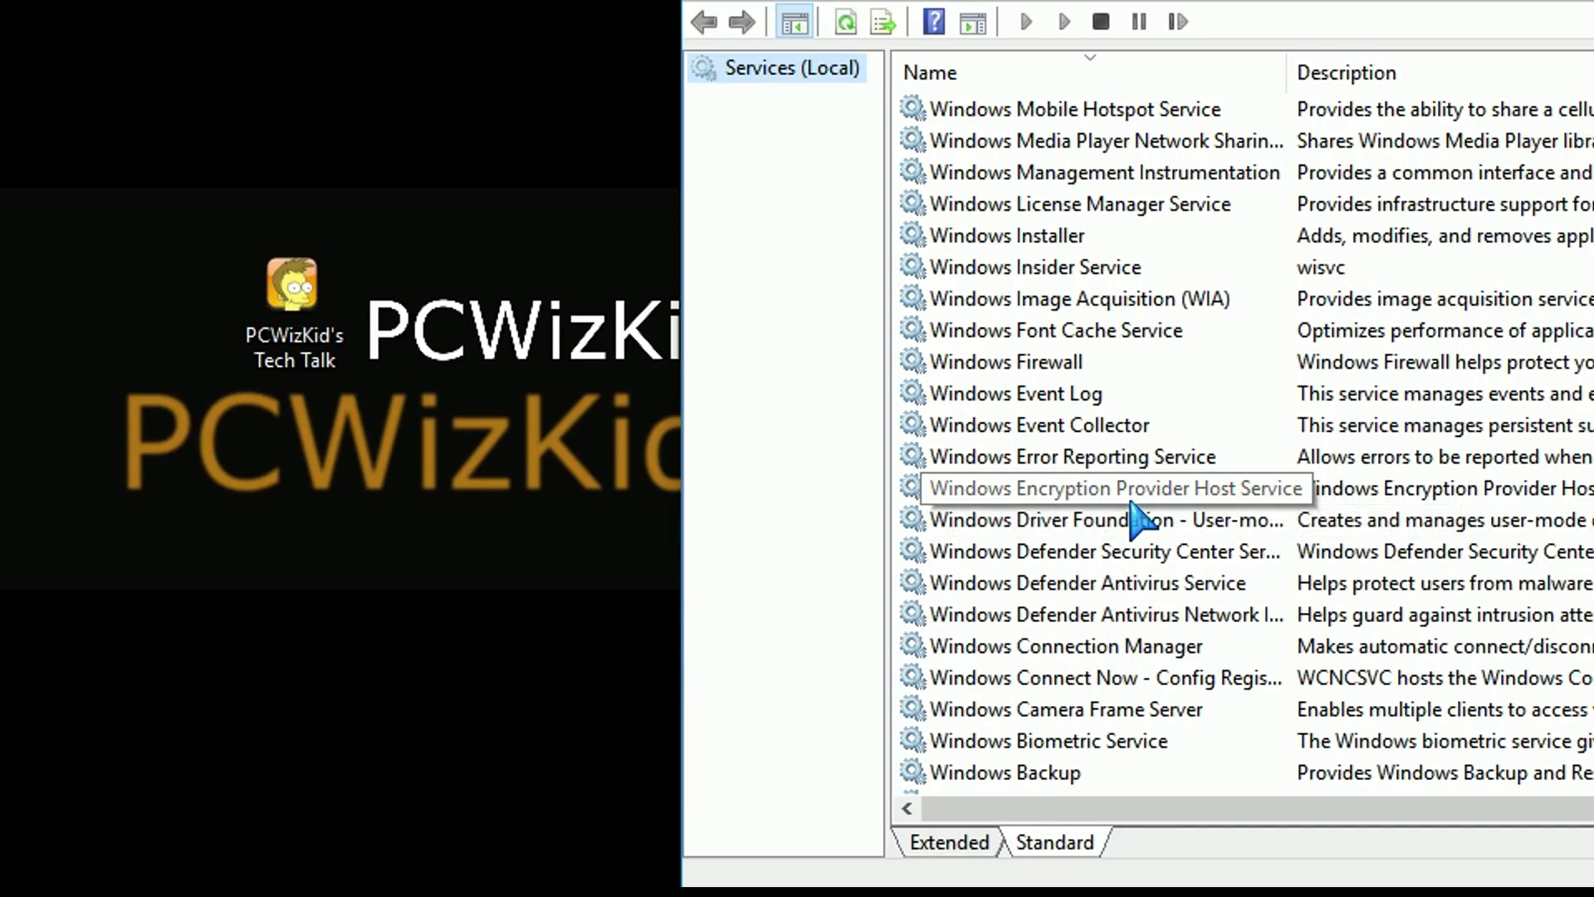
Open Windows Error Reporting Service properties and choose Manual as its startup type.
left_click(1053, 452)
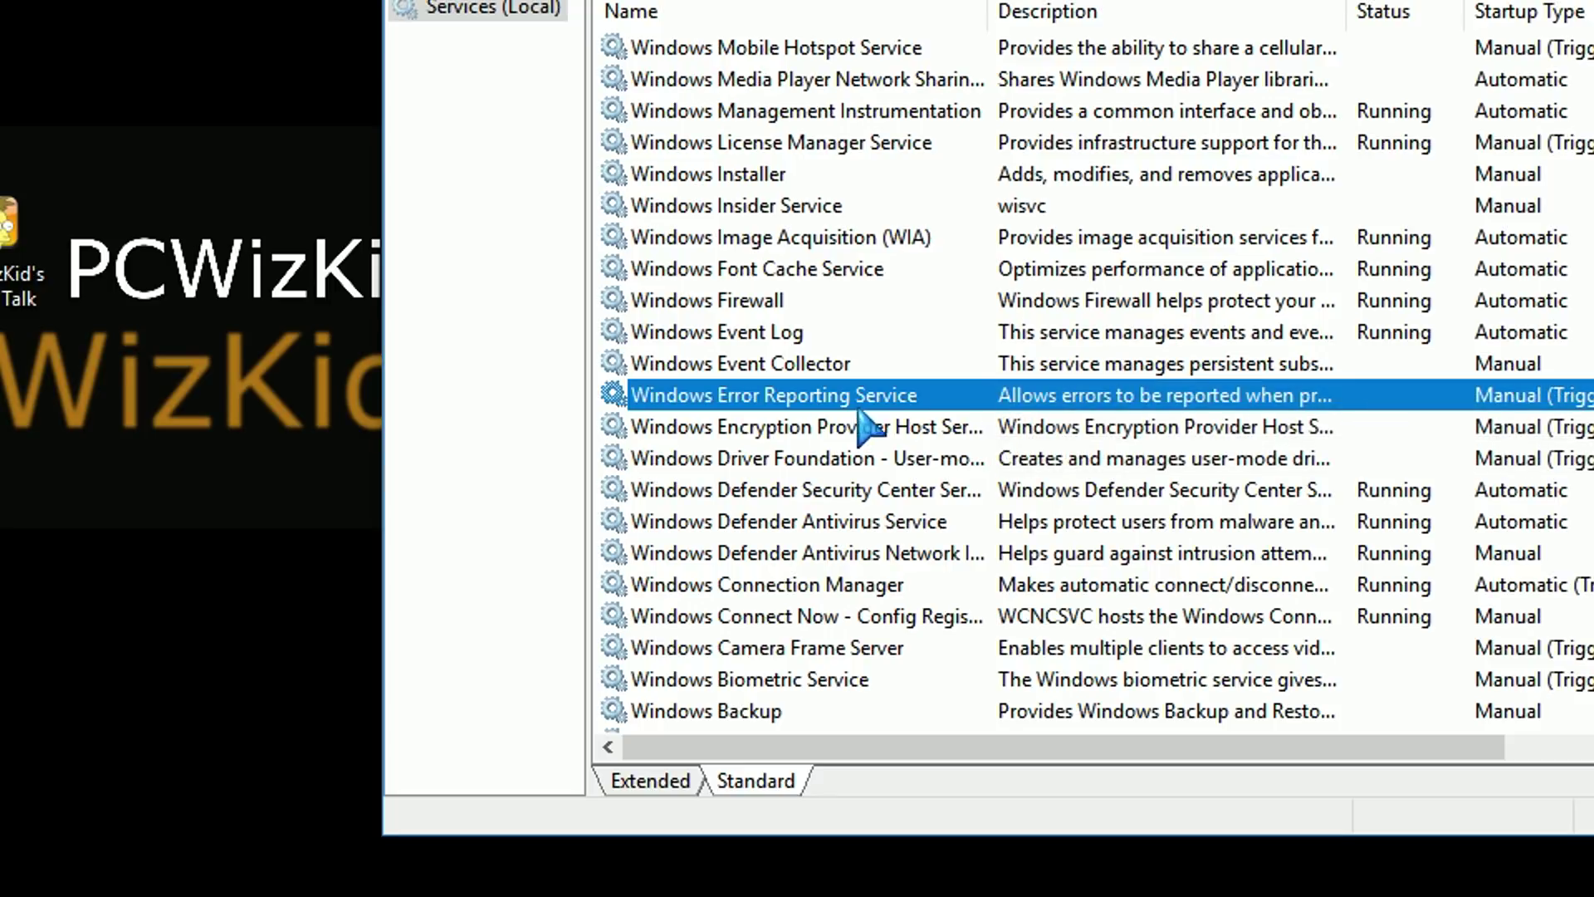
right_click(667, 399)
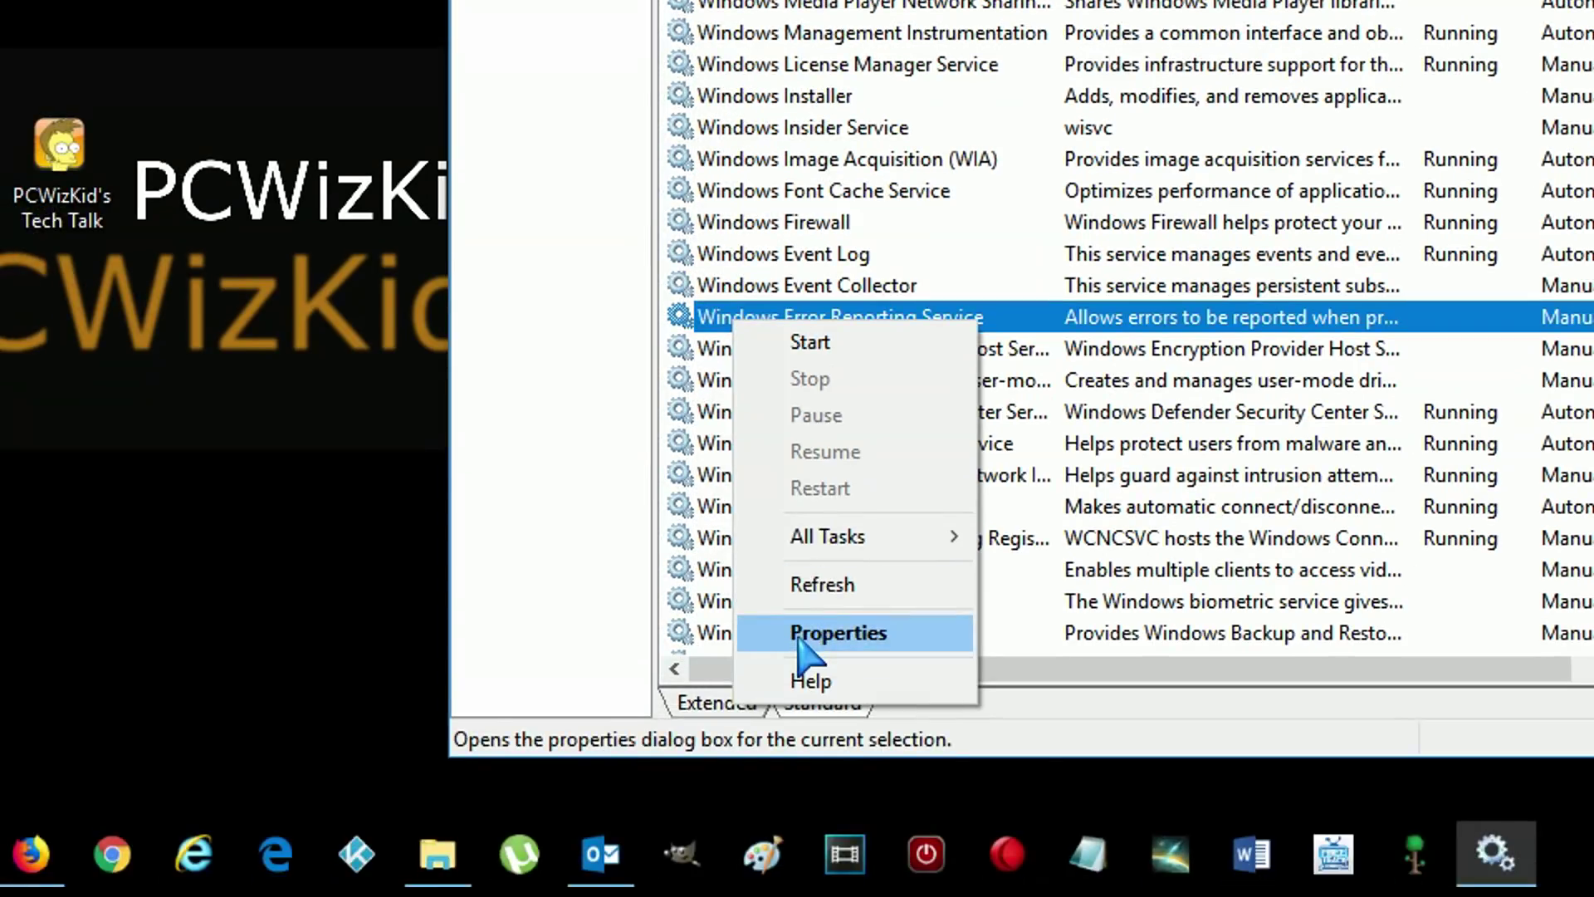
left_click(752, 711)
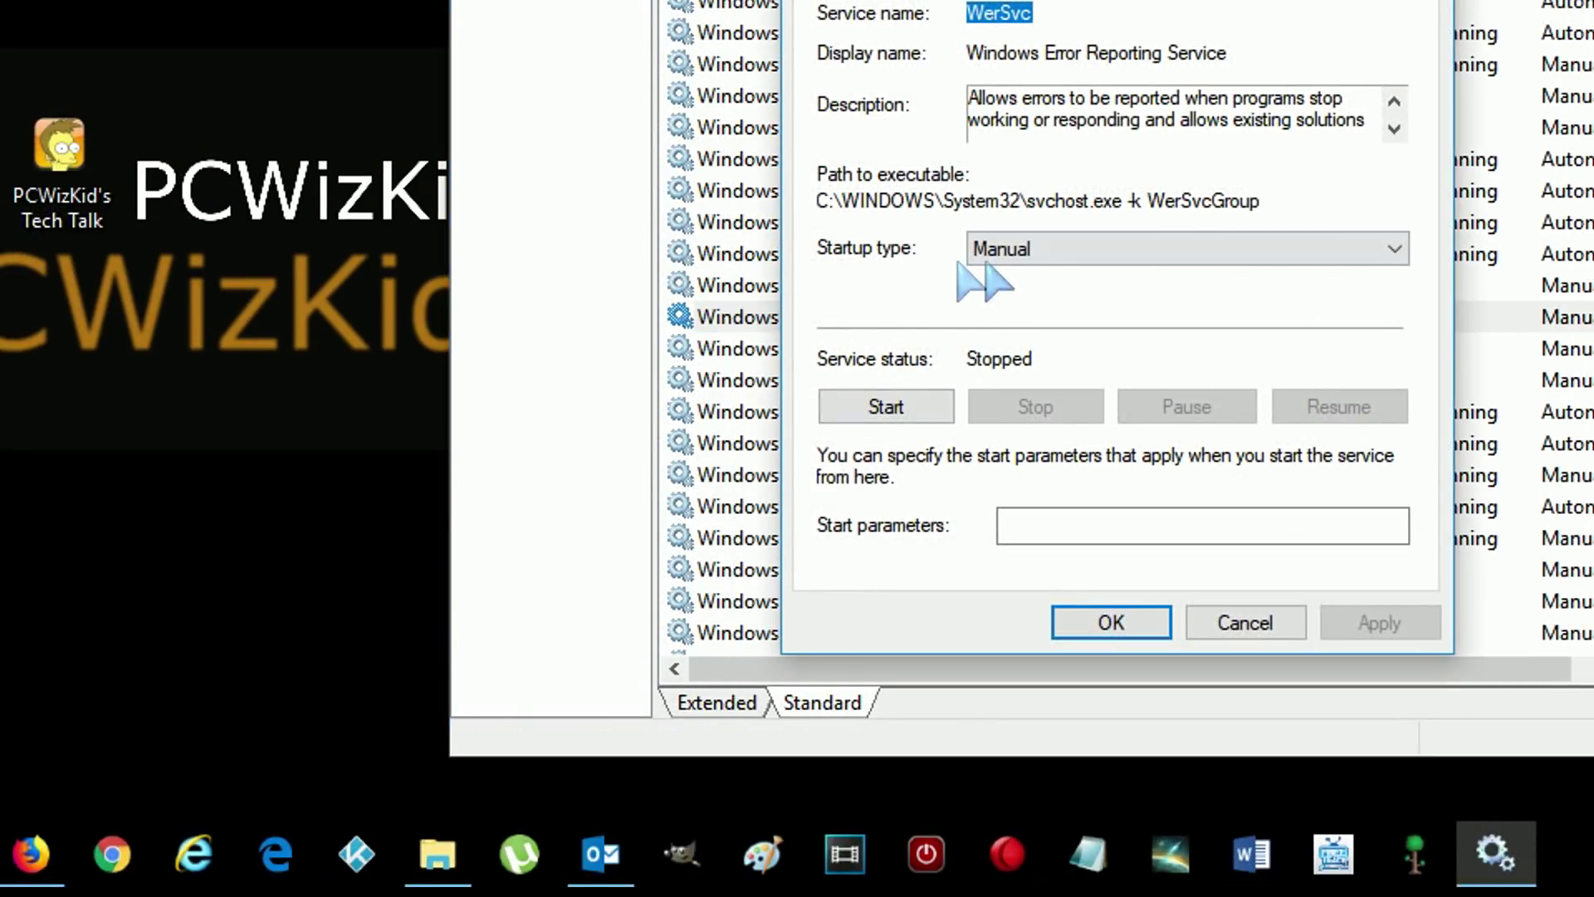
left_click(1034, 250)
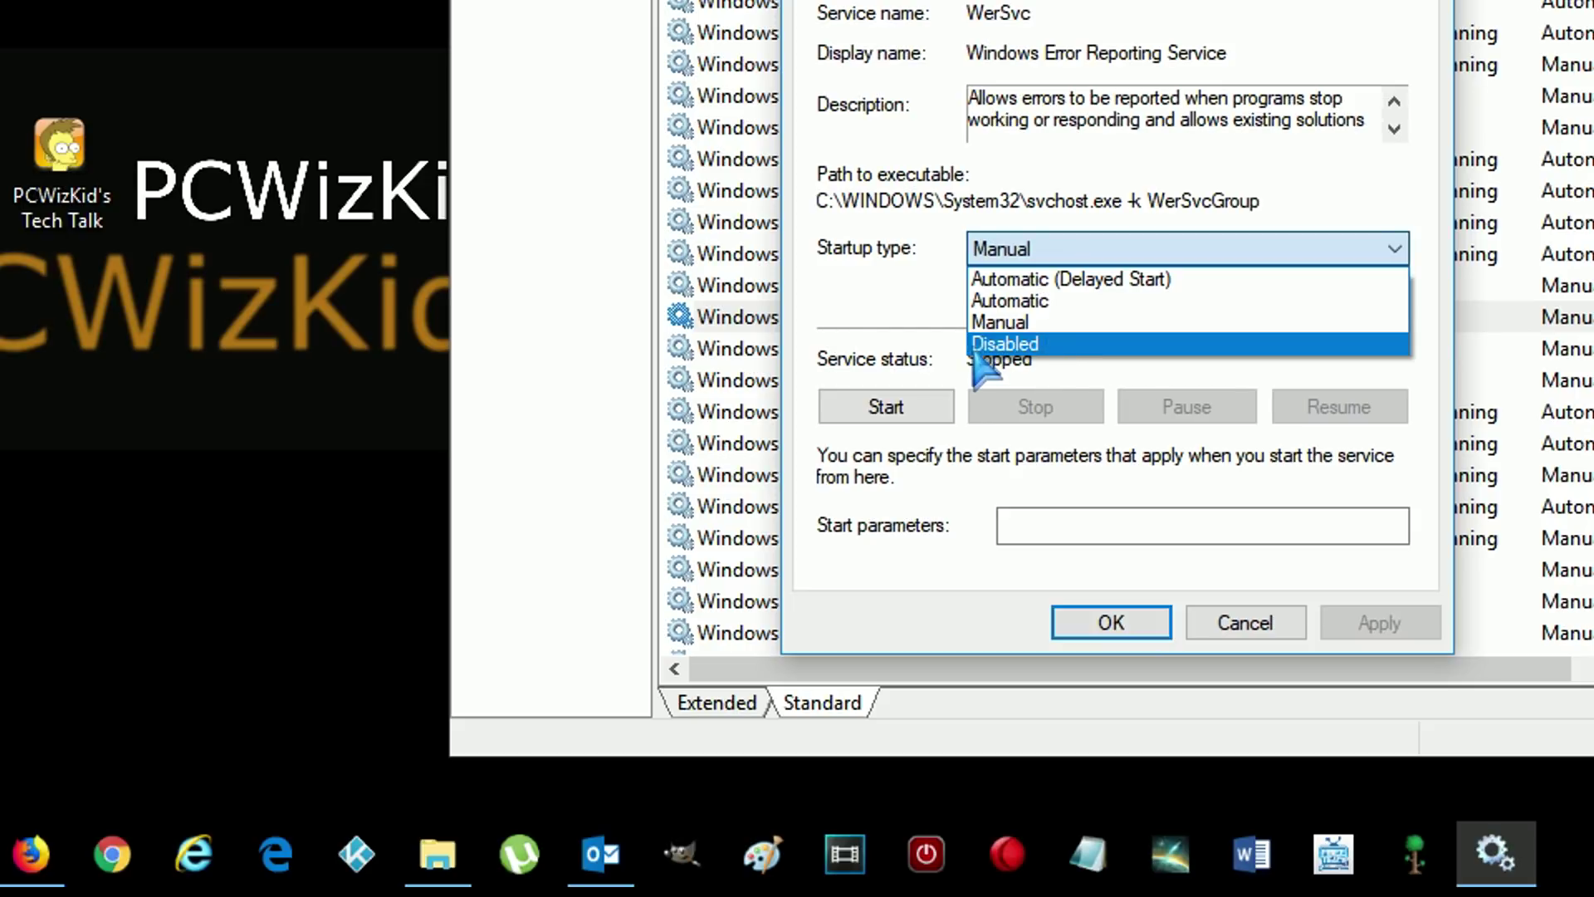
left_click(984, 323)
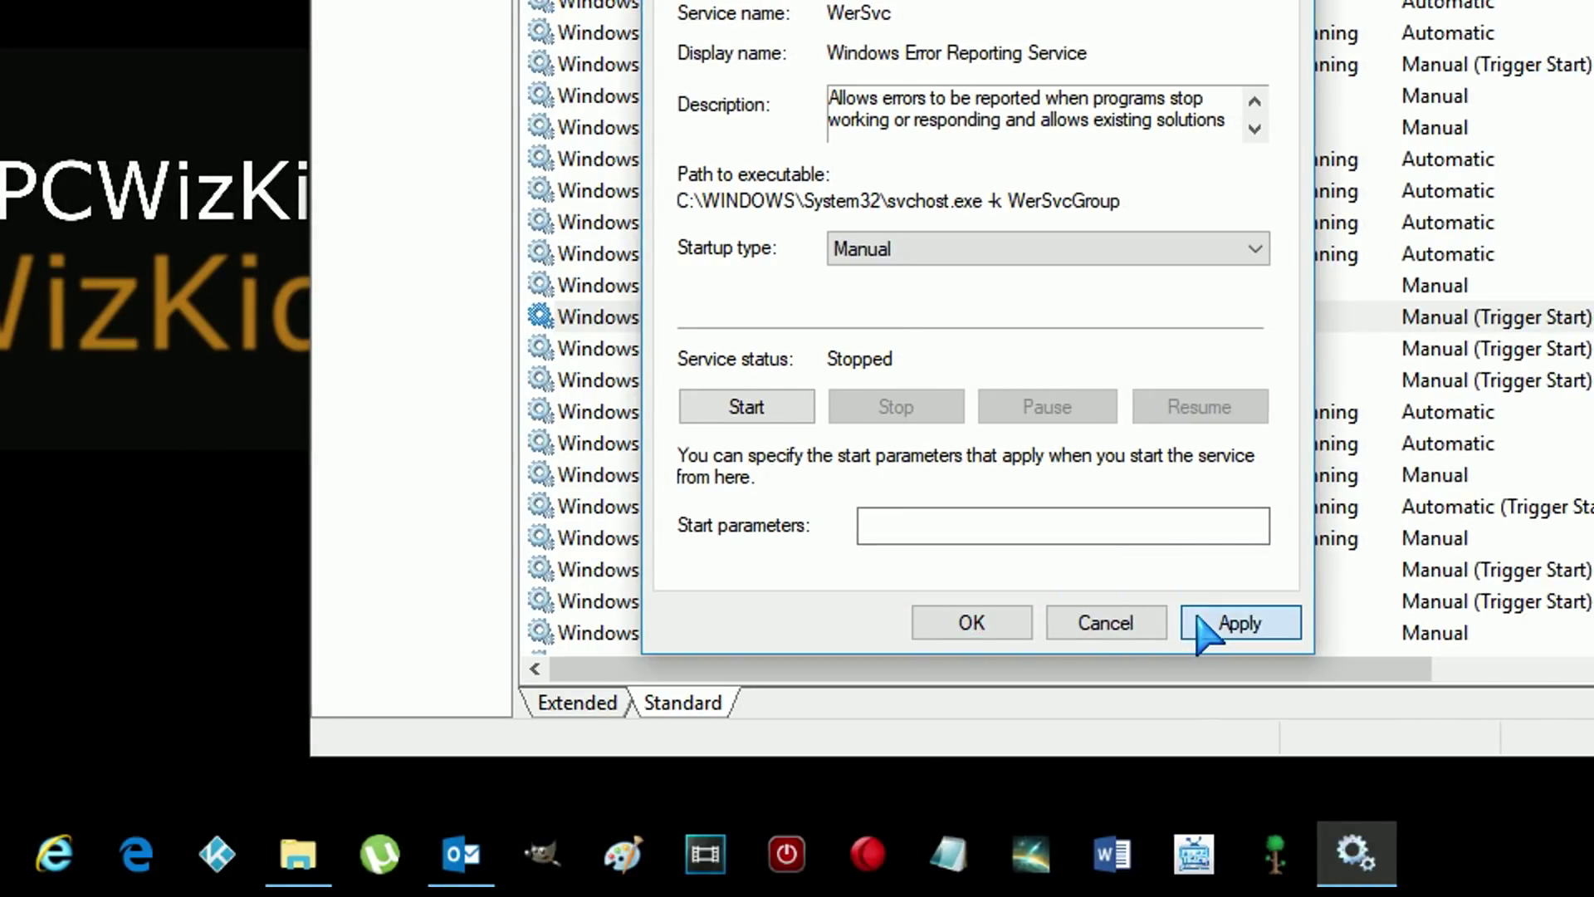
Apply and close the error reporting properties, then select Connected User Experiences and Telemetry.
left_click(1370, 625)
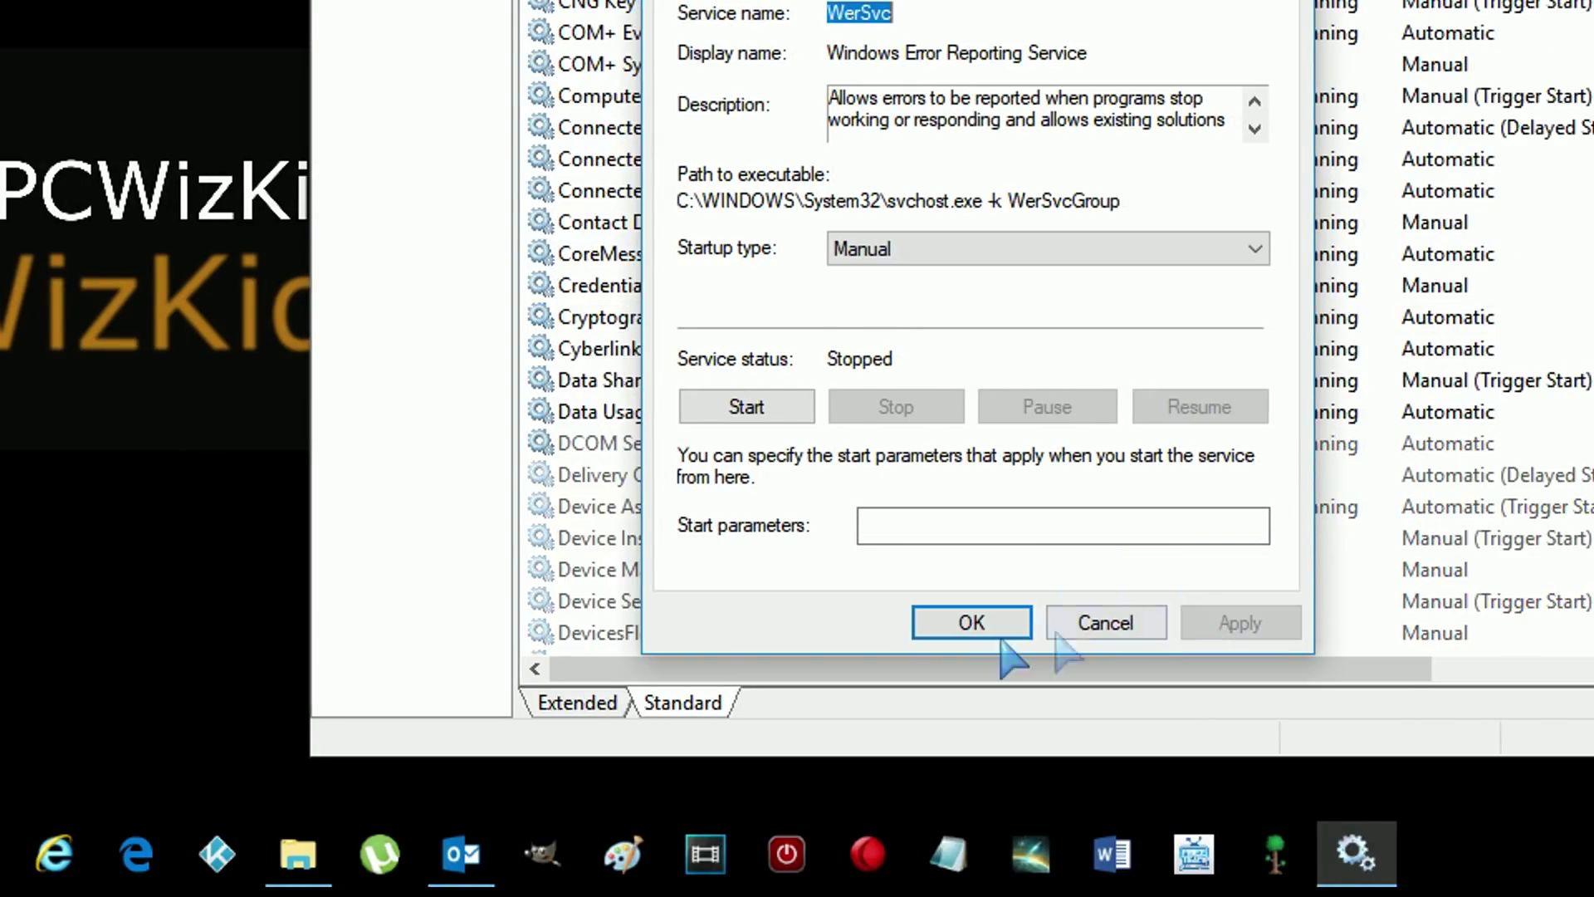
left_click(967, 624)
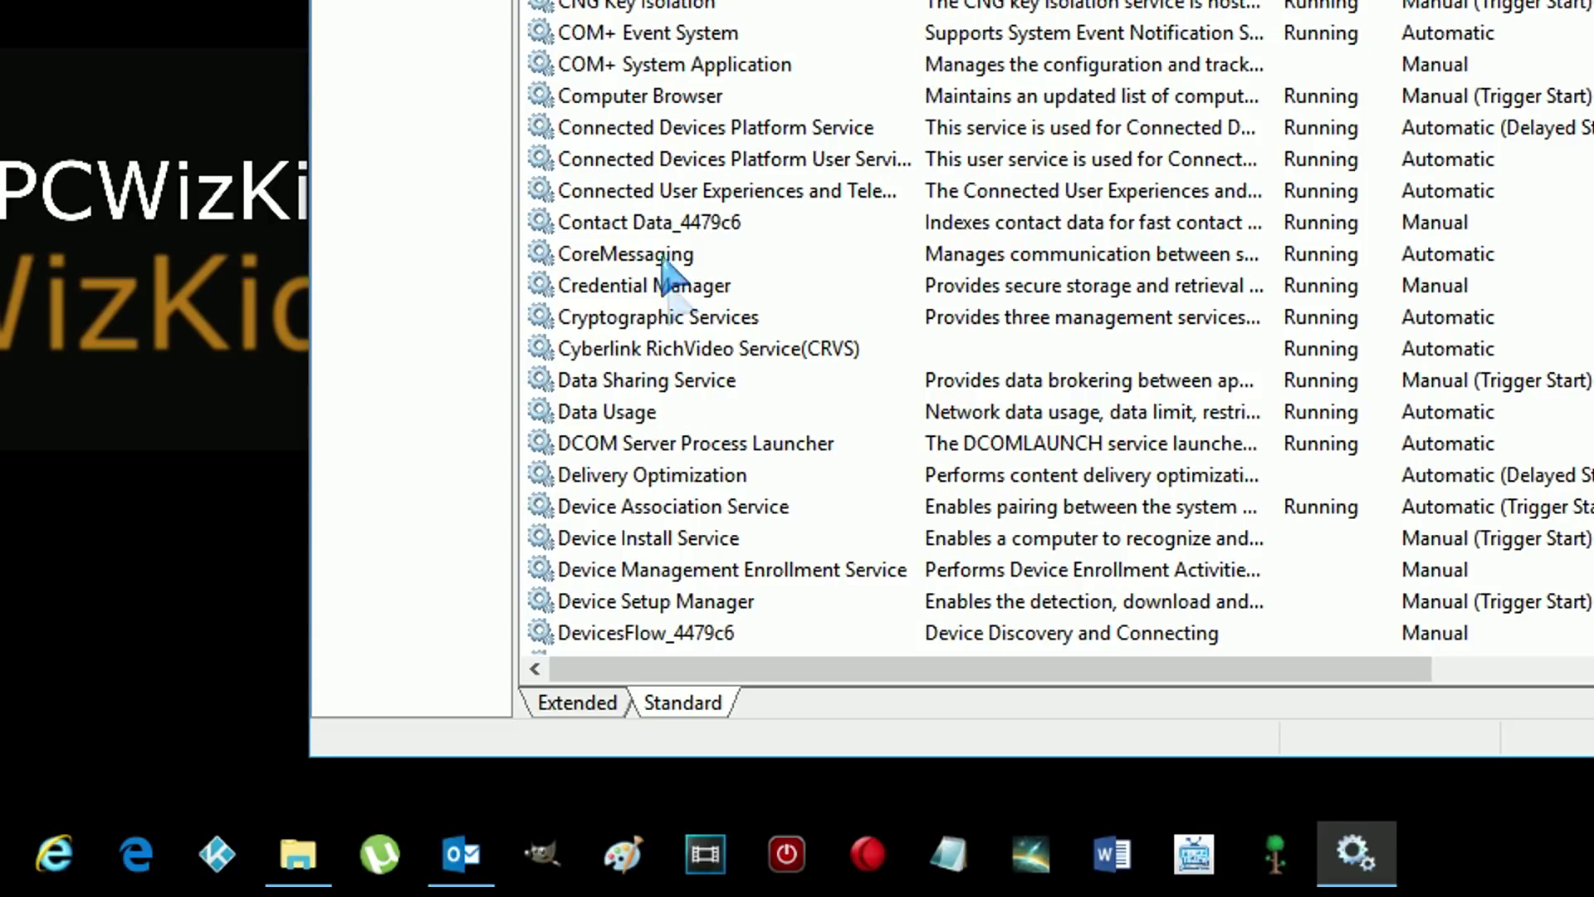
left_click(606, 202)
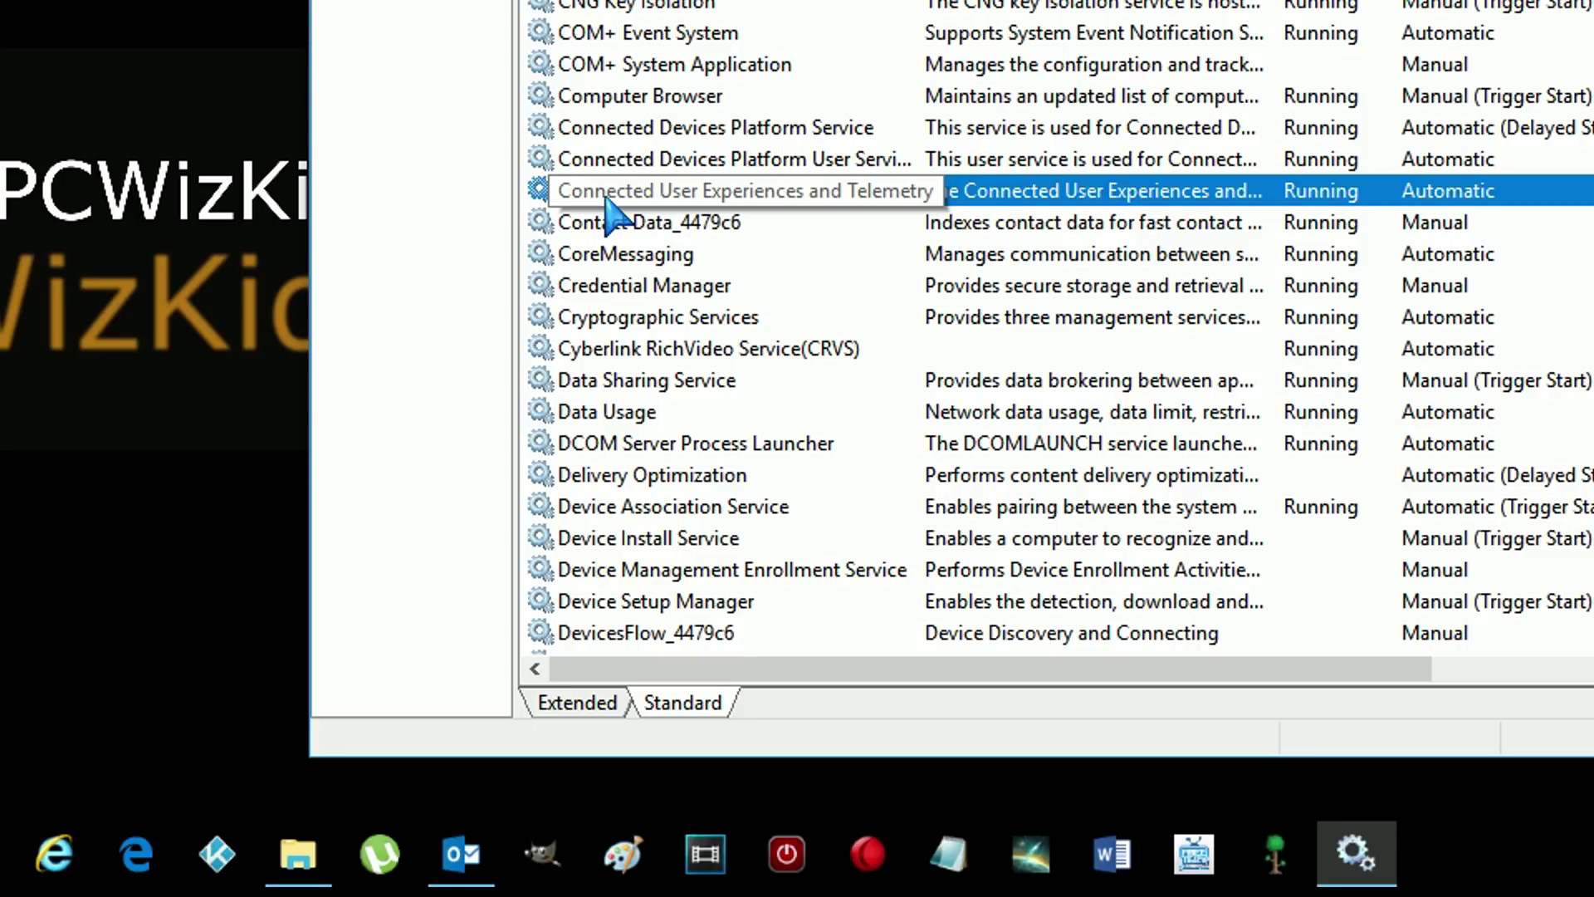
scroll(606, 204, "down", 4)
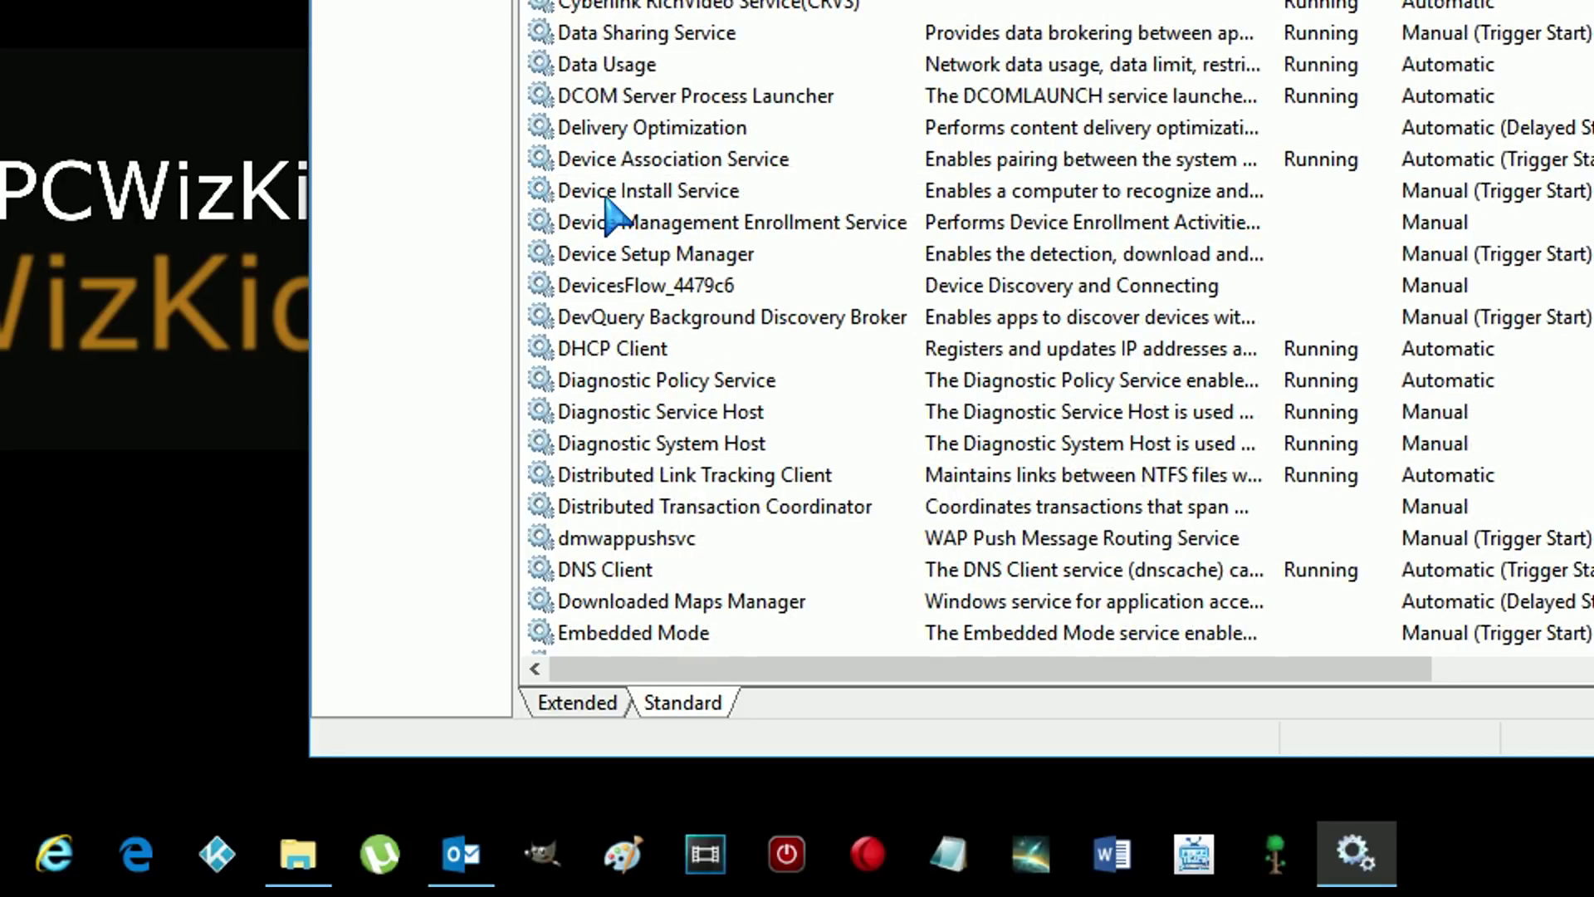
scroll(606, 204, "up", 7)
scroll(606, 204, "up", 4)
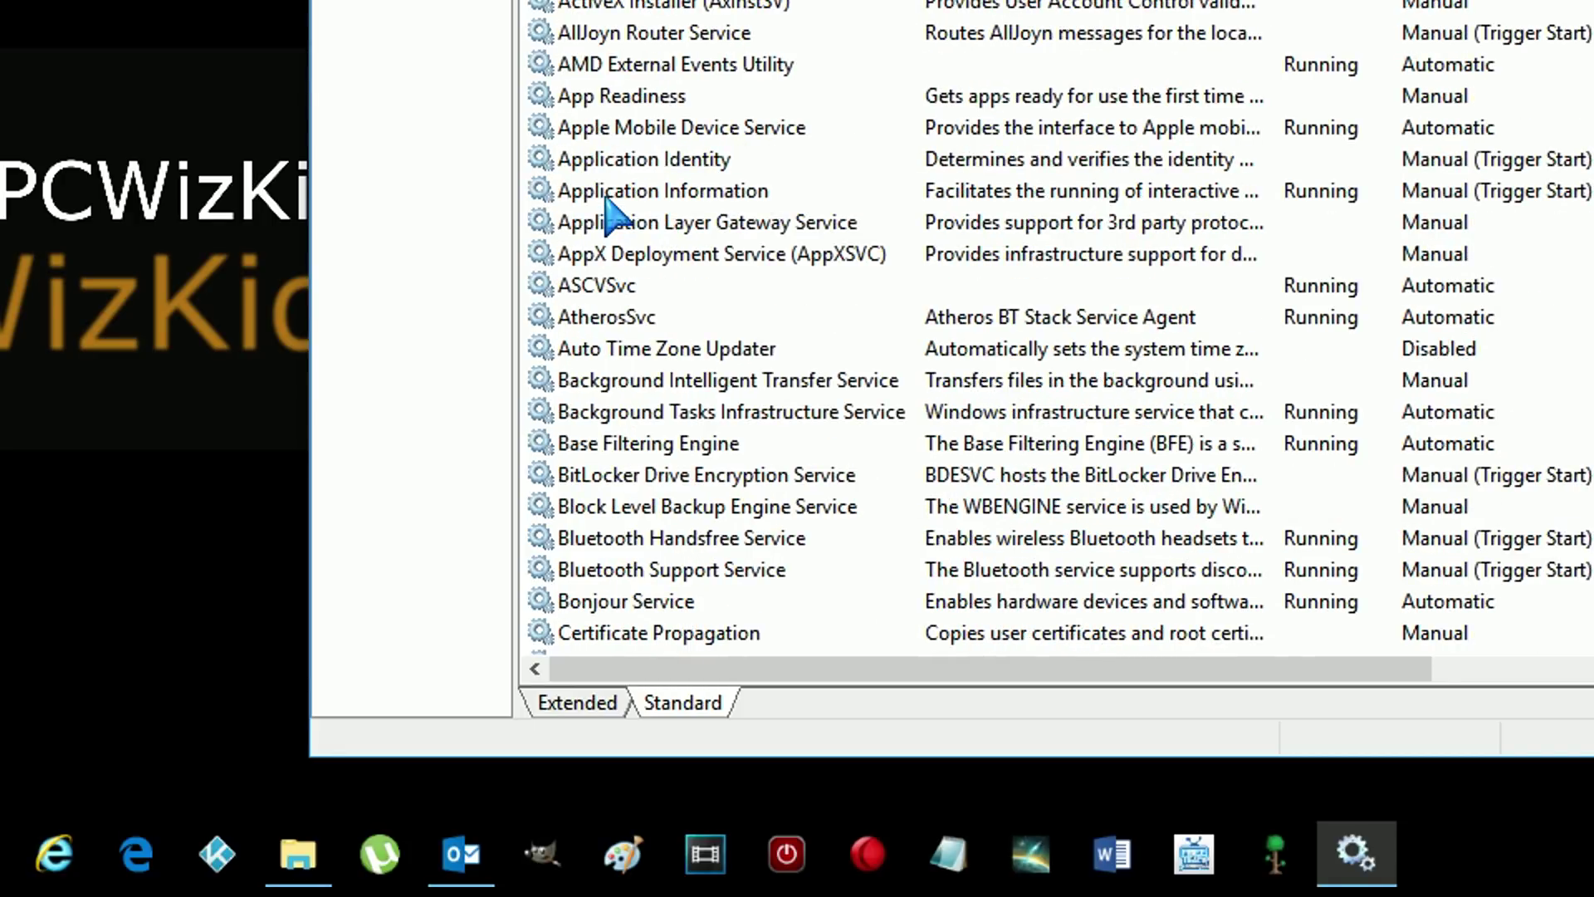
scroll(606, 203, "down", 4)
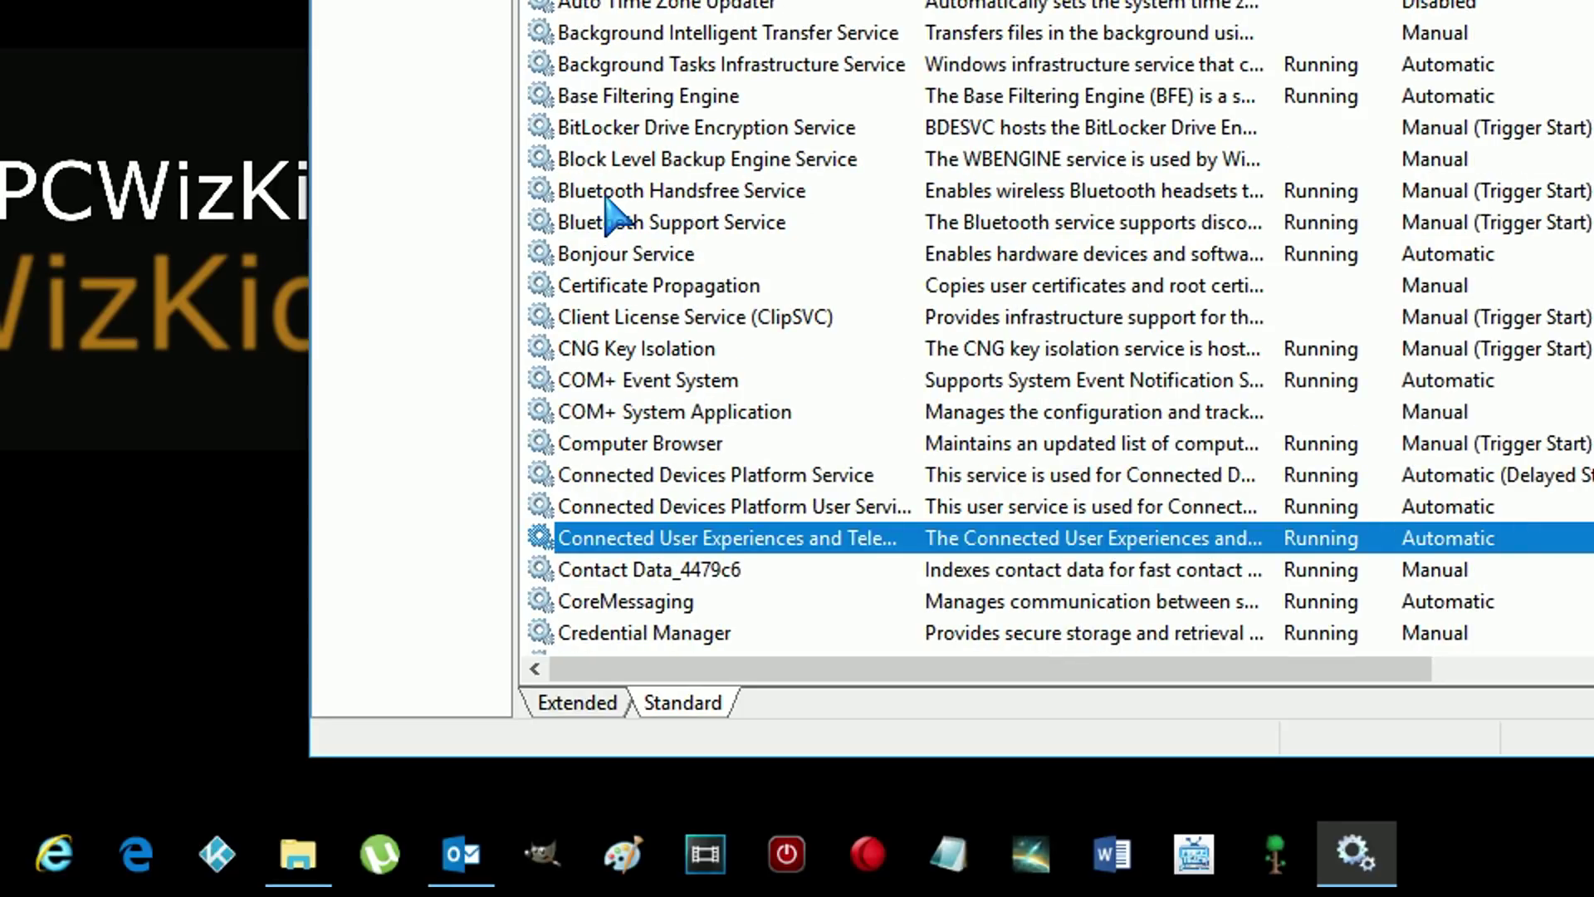
key("Down")
key("Down")
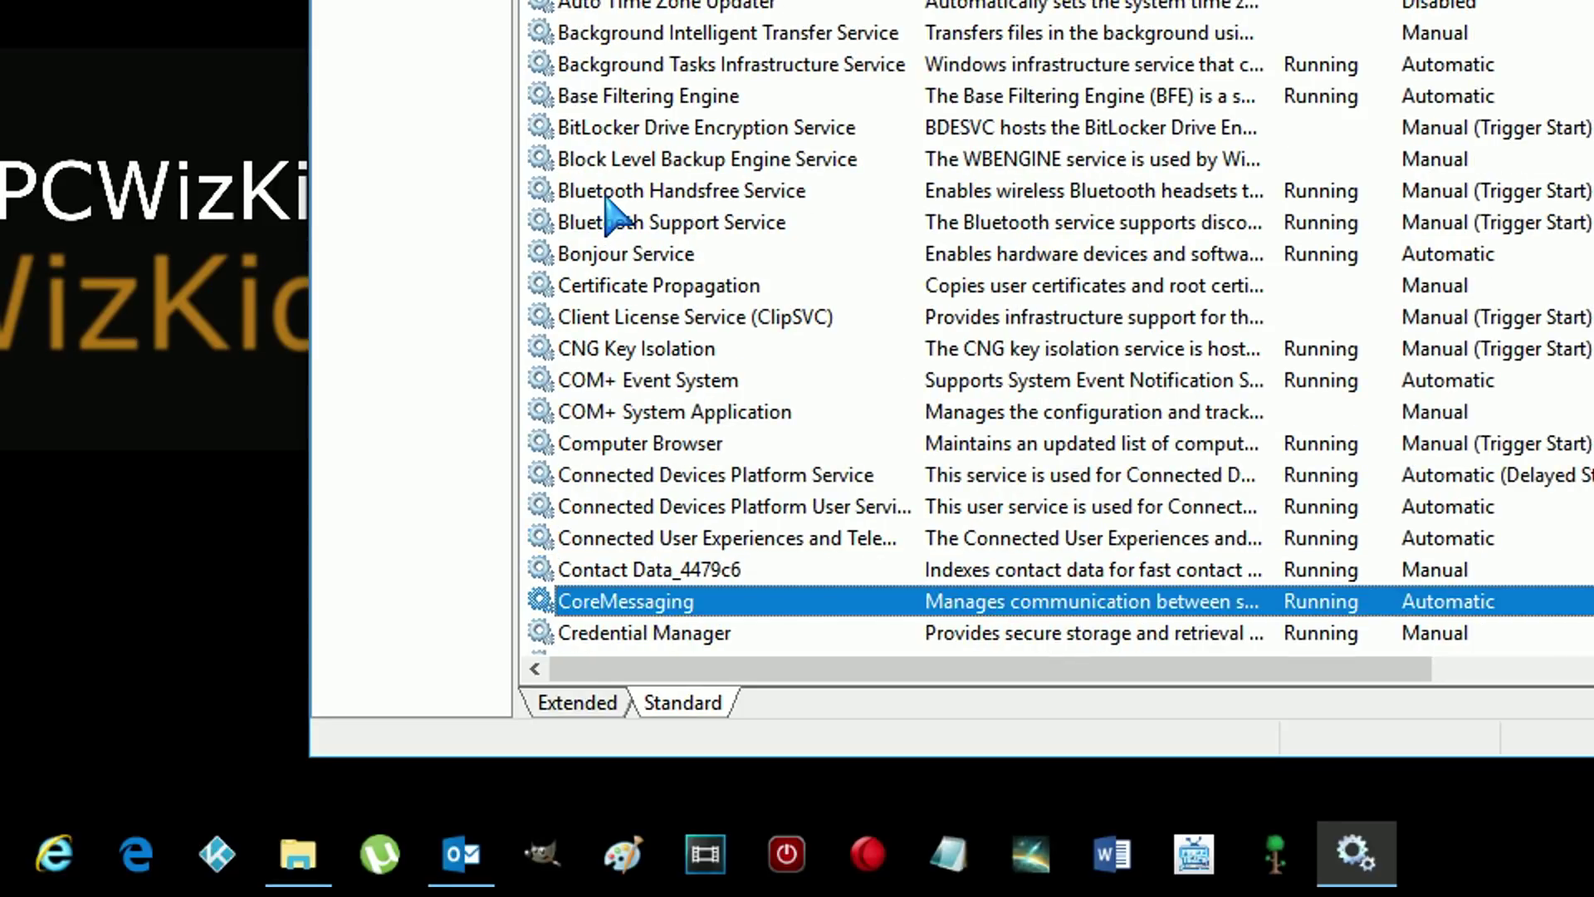
key("Up")
key("Up")
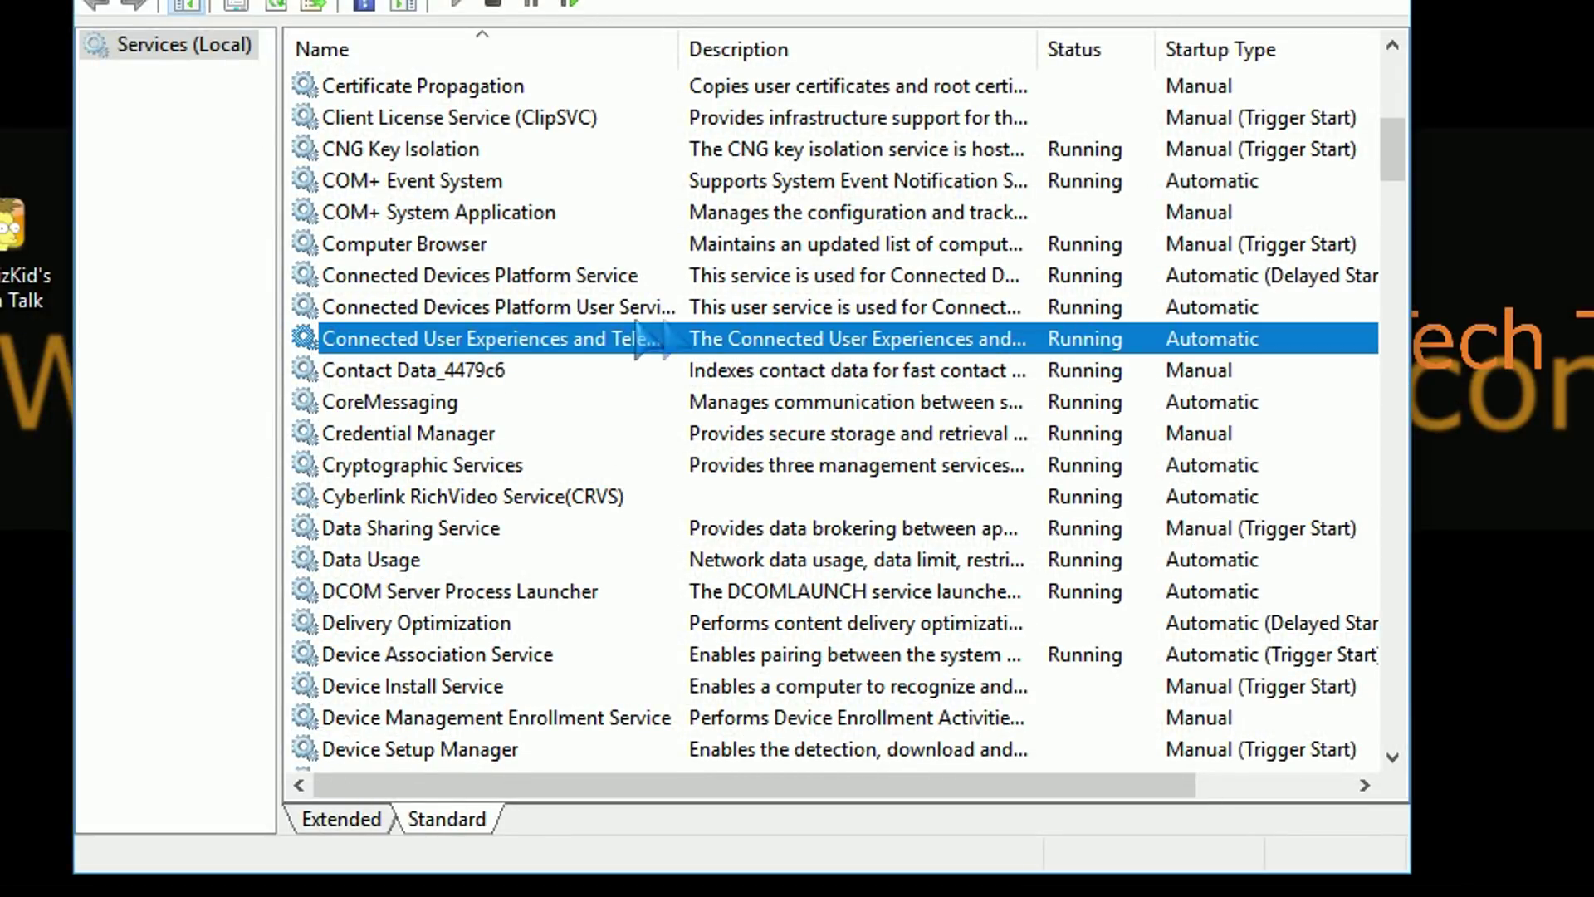
Stop the Connected User Experiences and Telemetry service and apply a Disabled startup type.
right_click(495, 343)
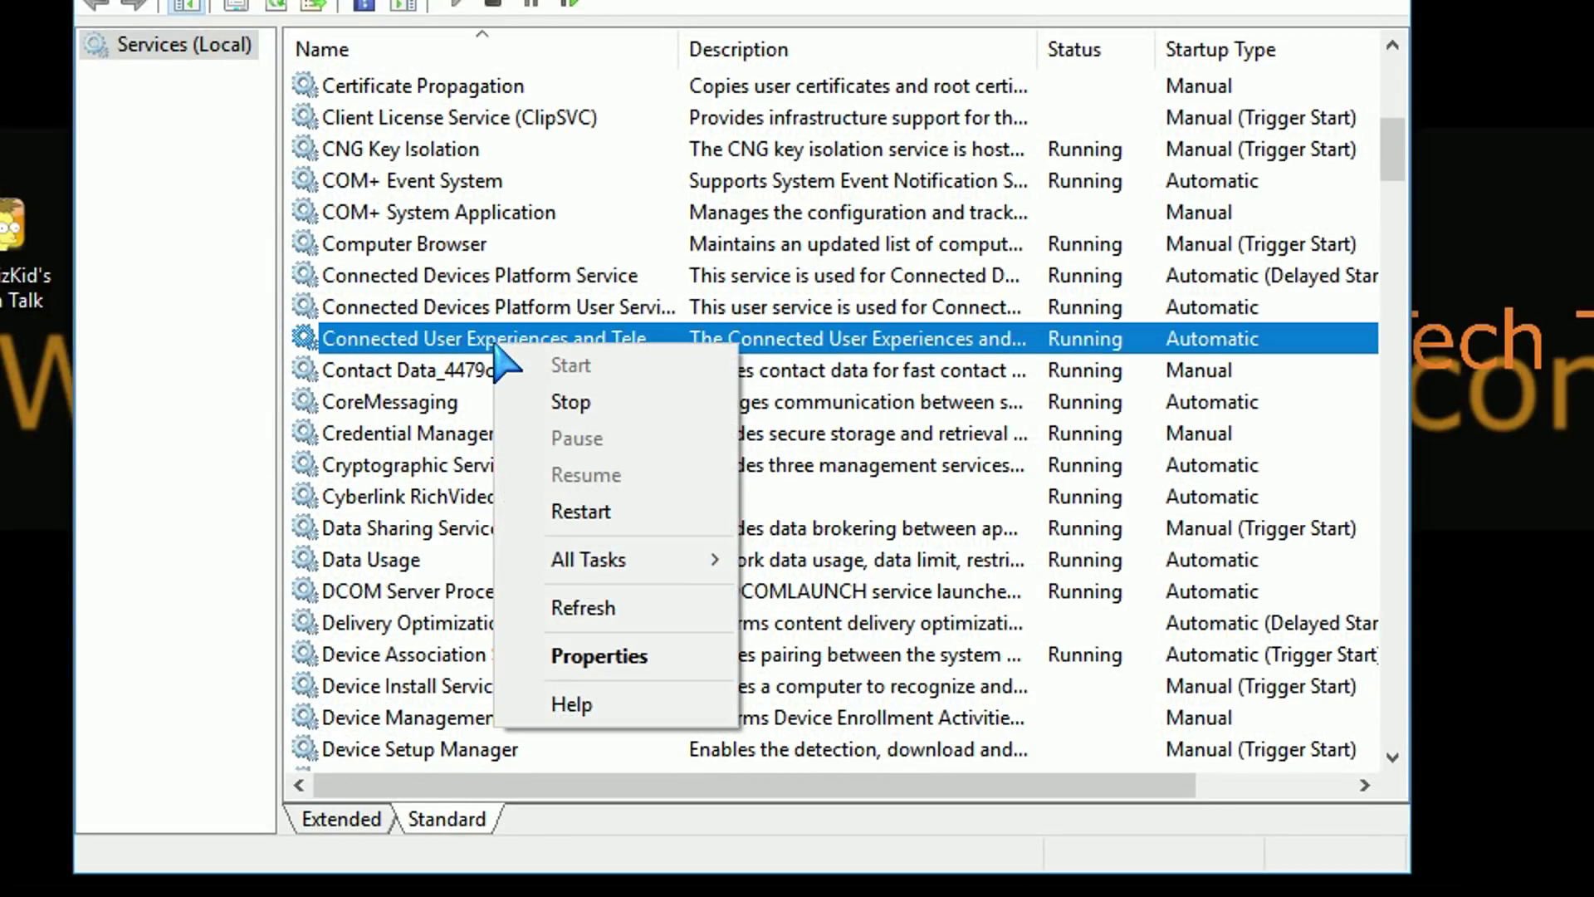
left_click(571, 407)
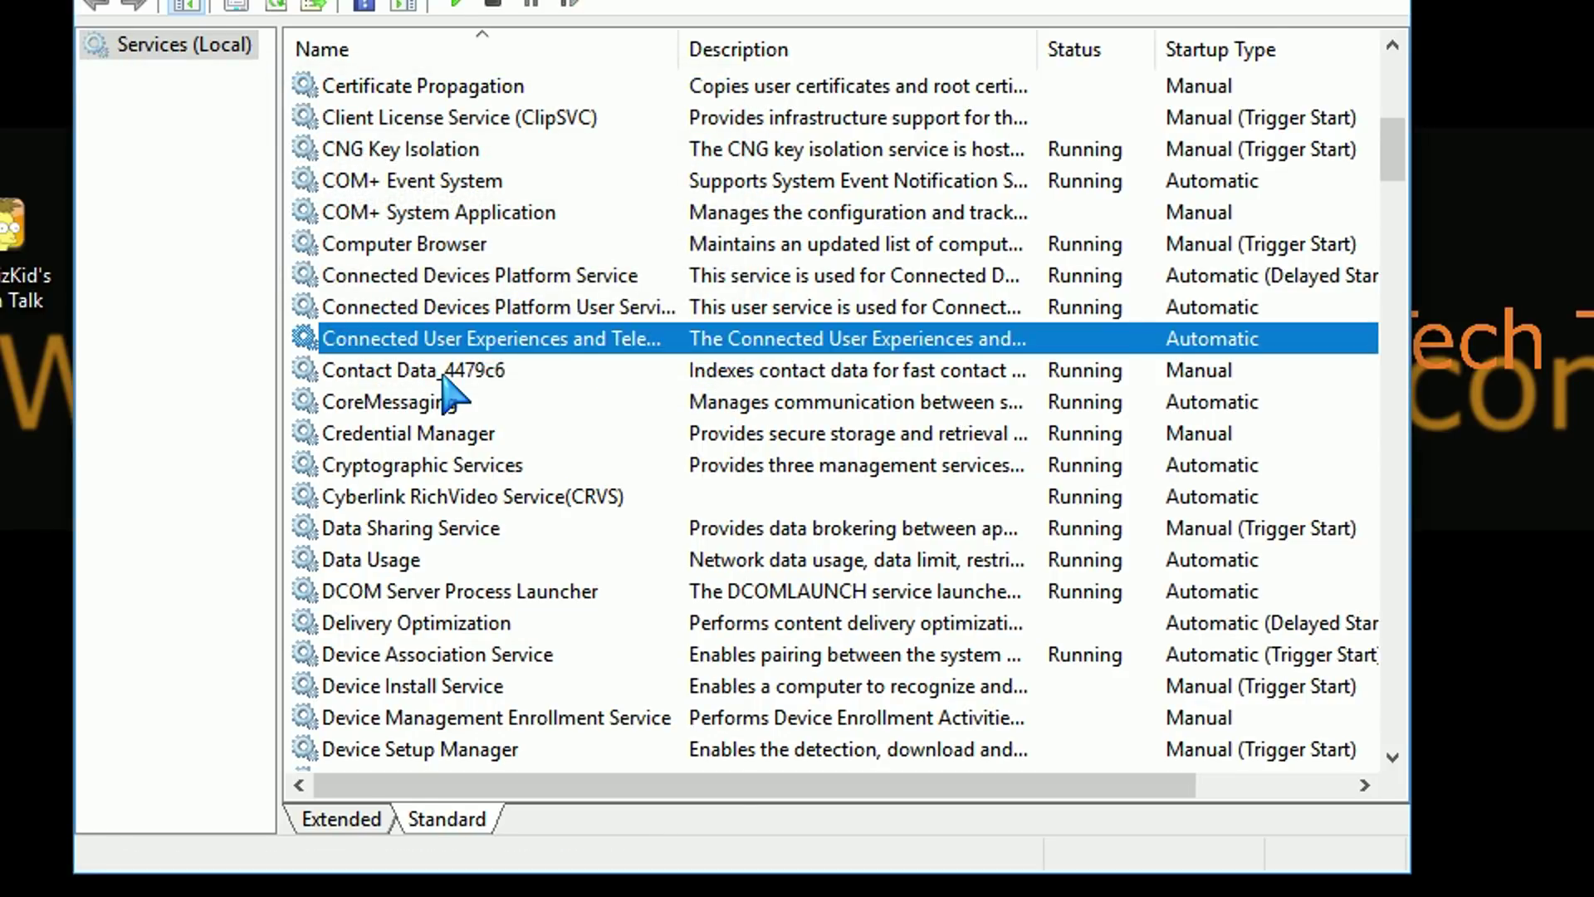
right_click(548, 338)
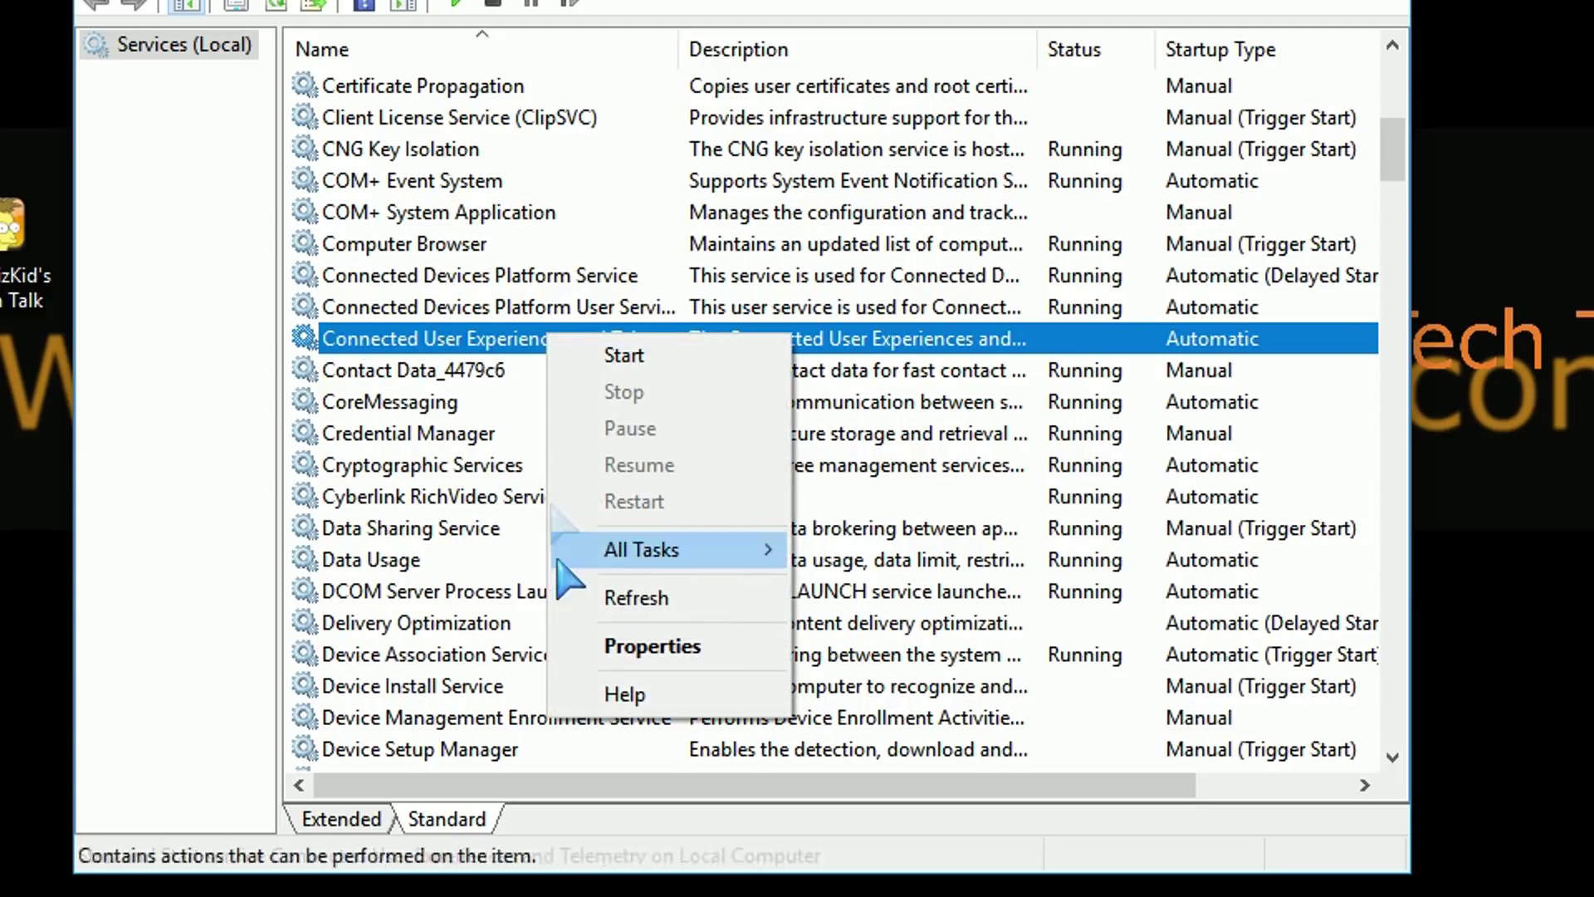
left_click(623, 645)
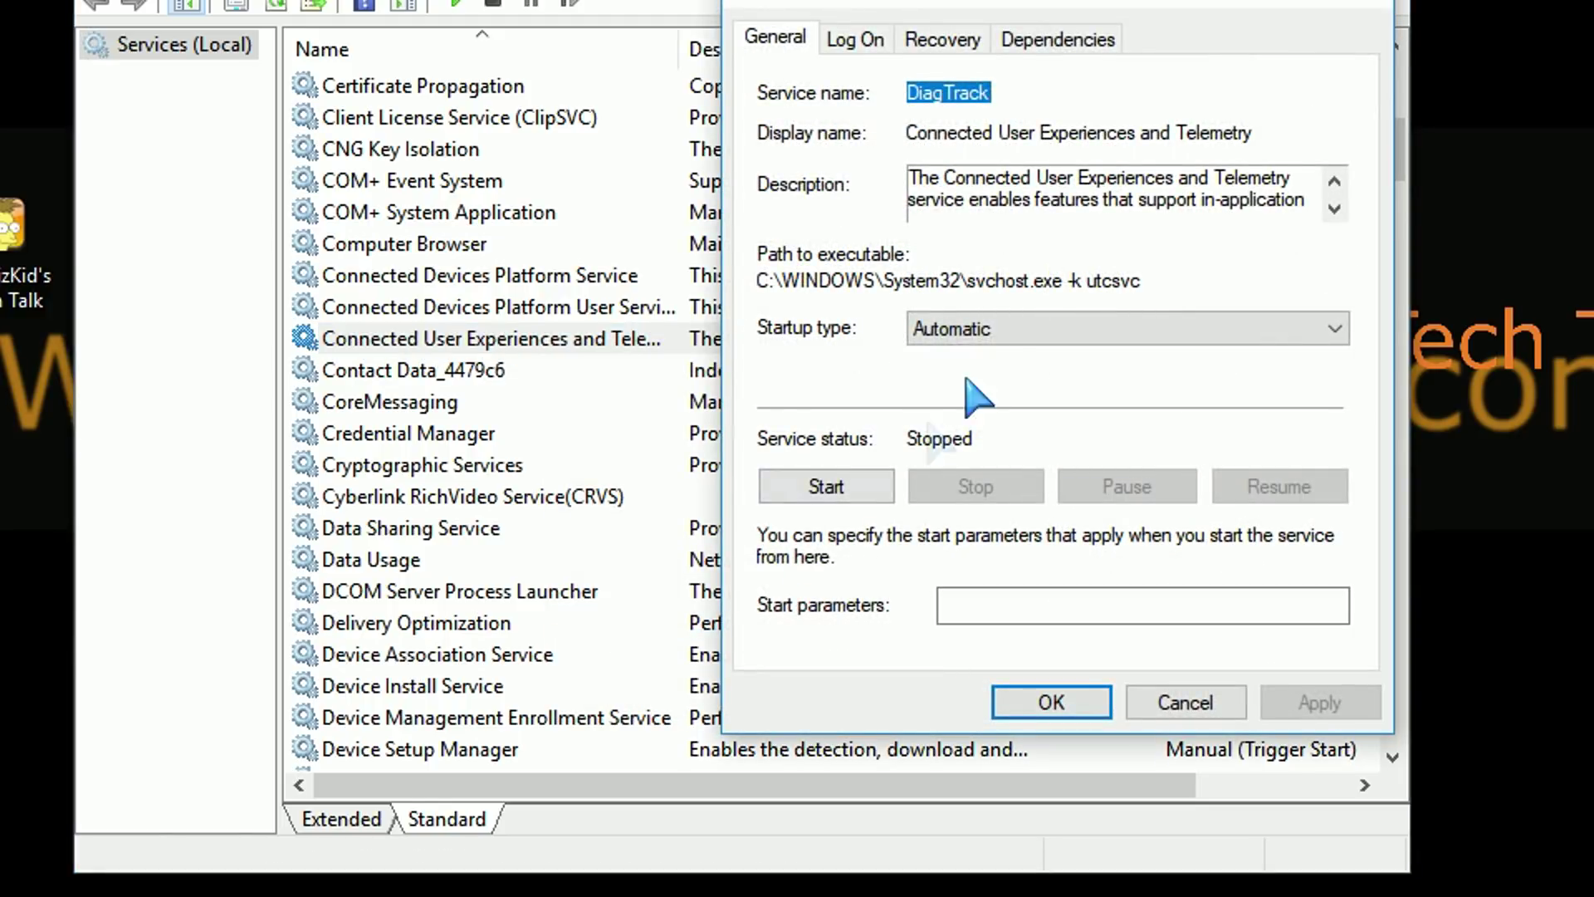
left_click(979, 332)
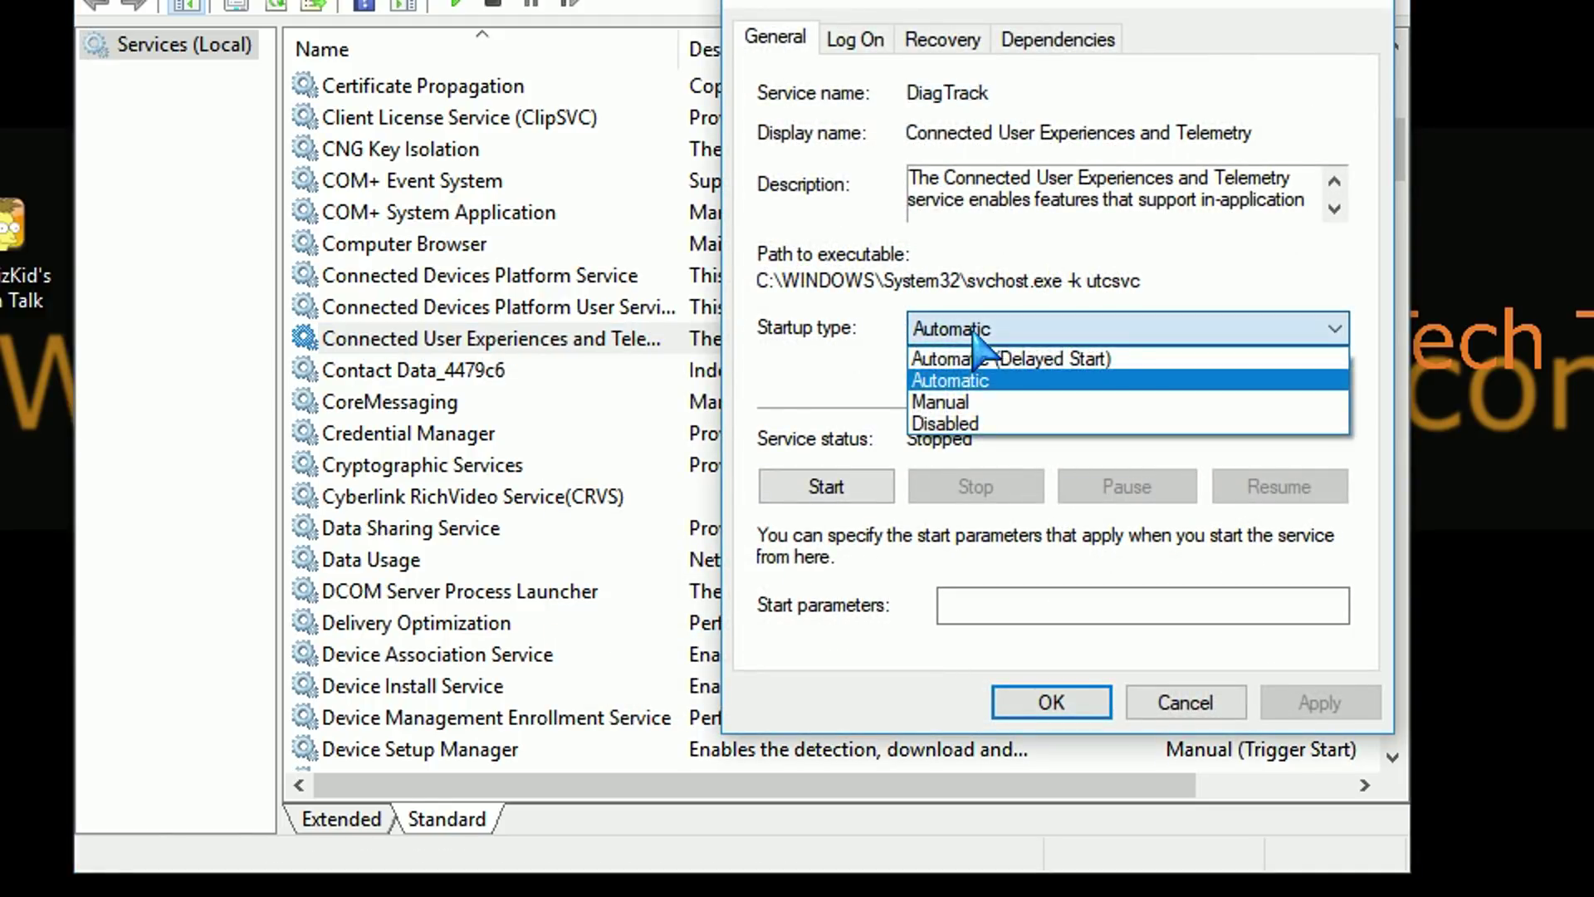
left_click(963, 423)
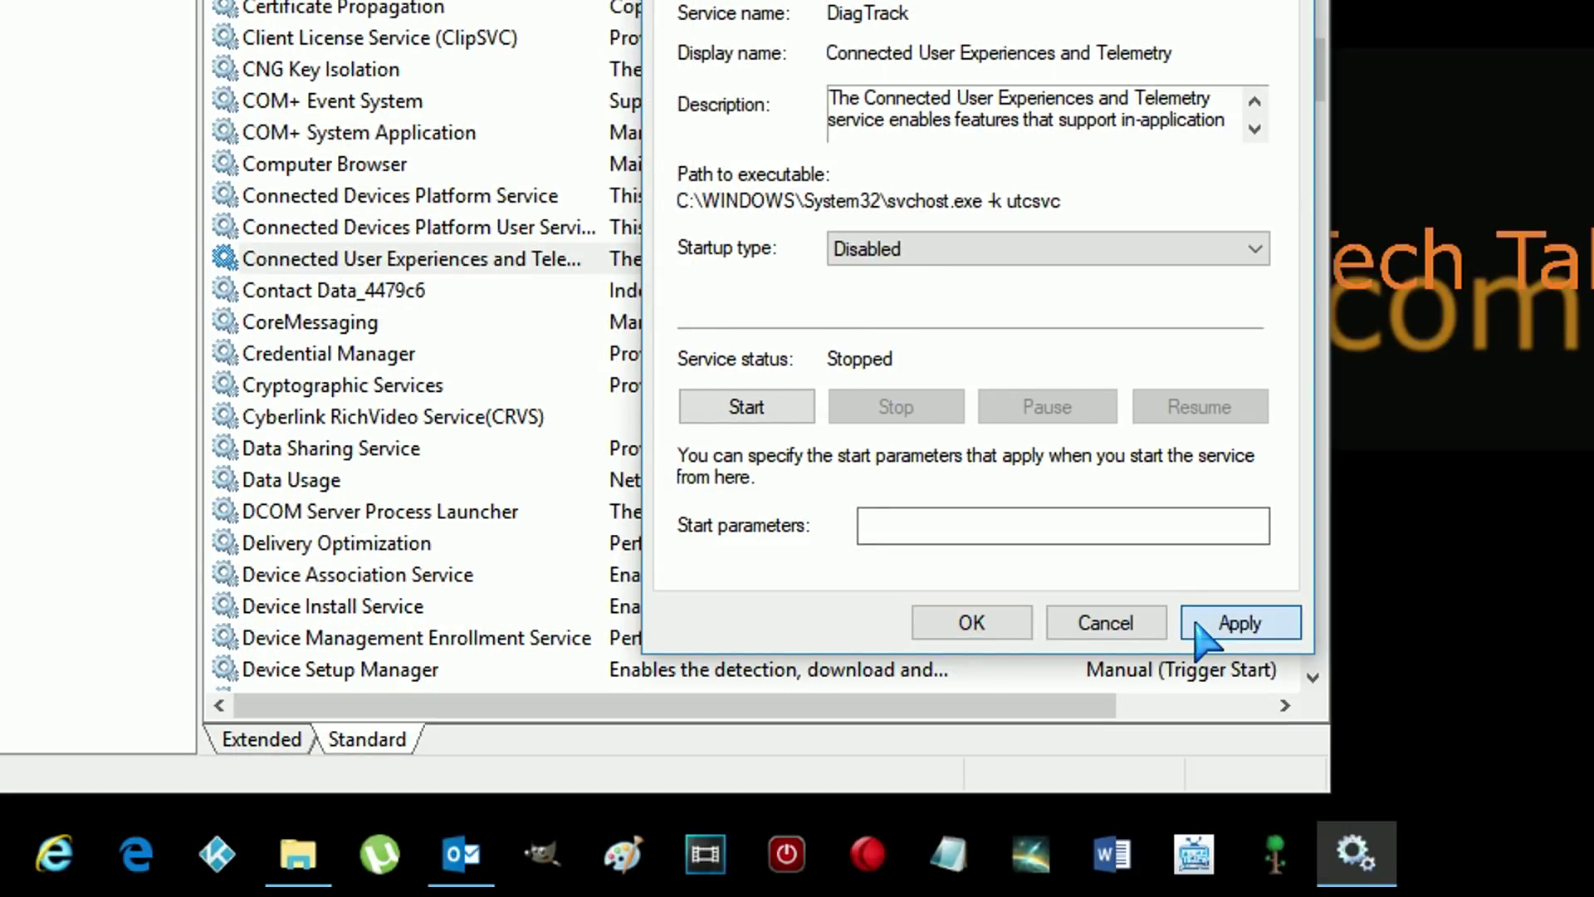
left_click(1204, 631)
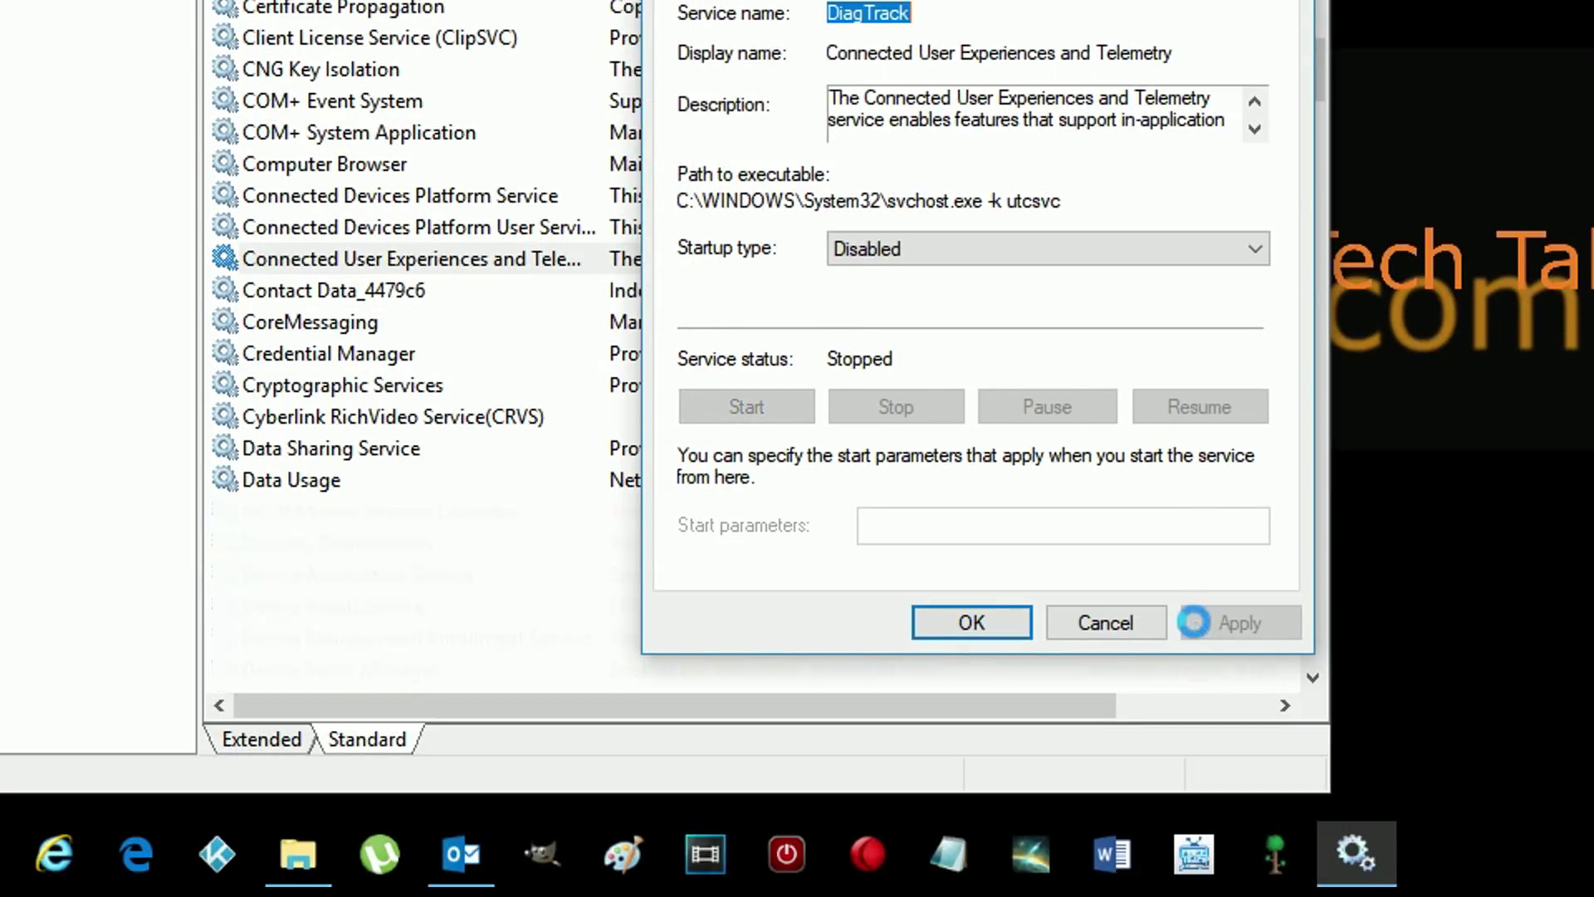
left_click(971, 627)
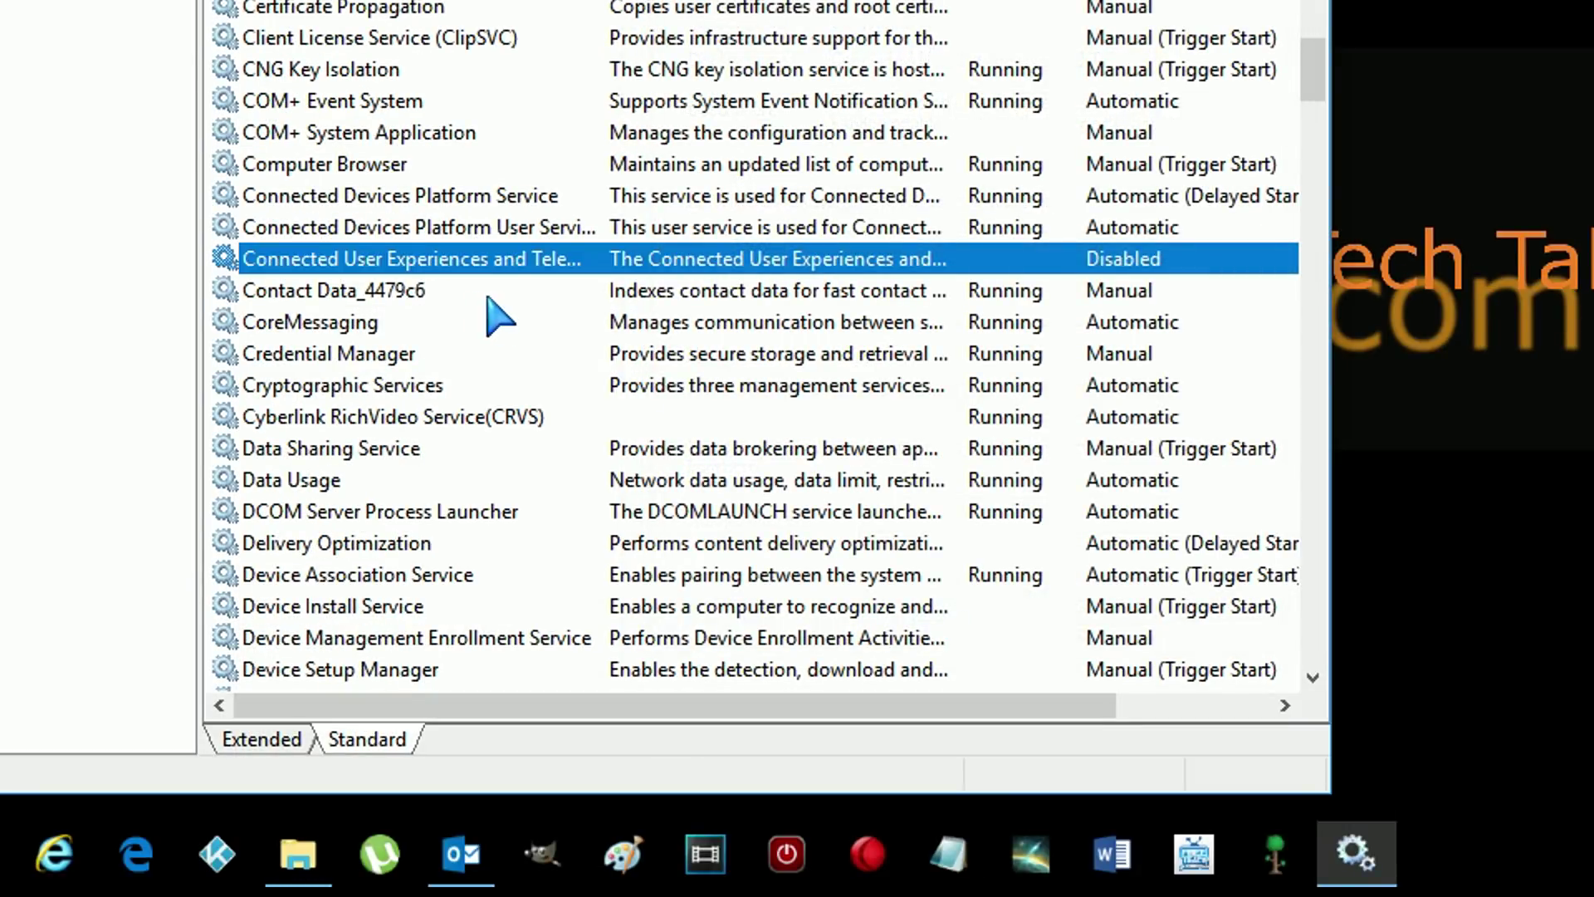